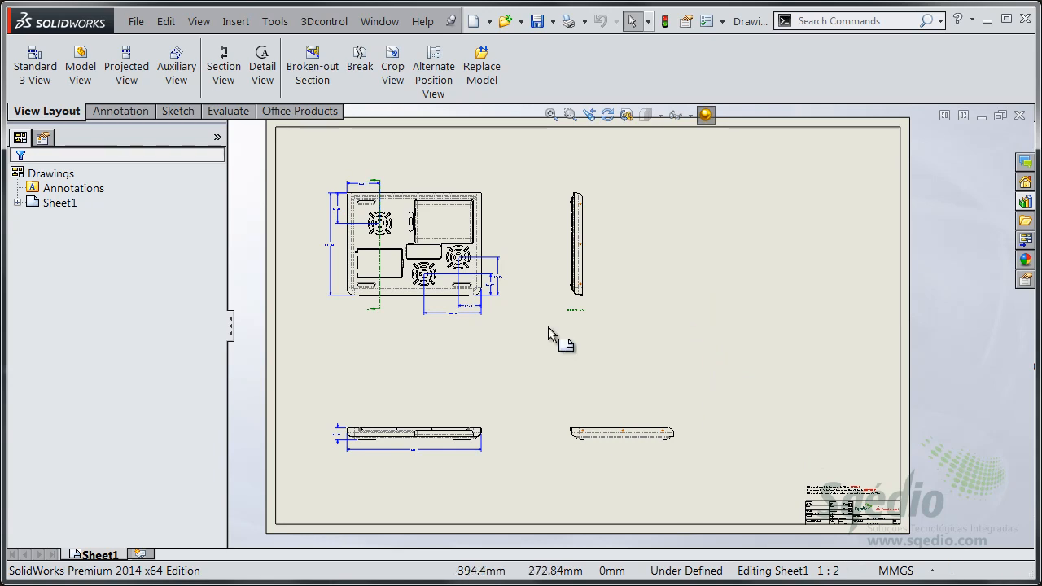
Open the Lower Base part from the bottom view on the drawing sheet
scroll(413, 240, "down", 3)
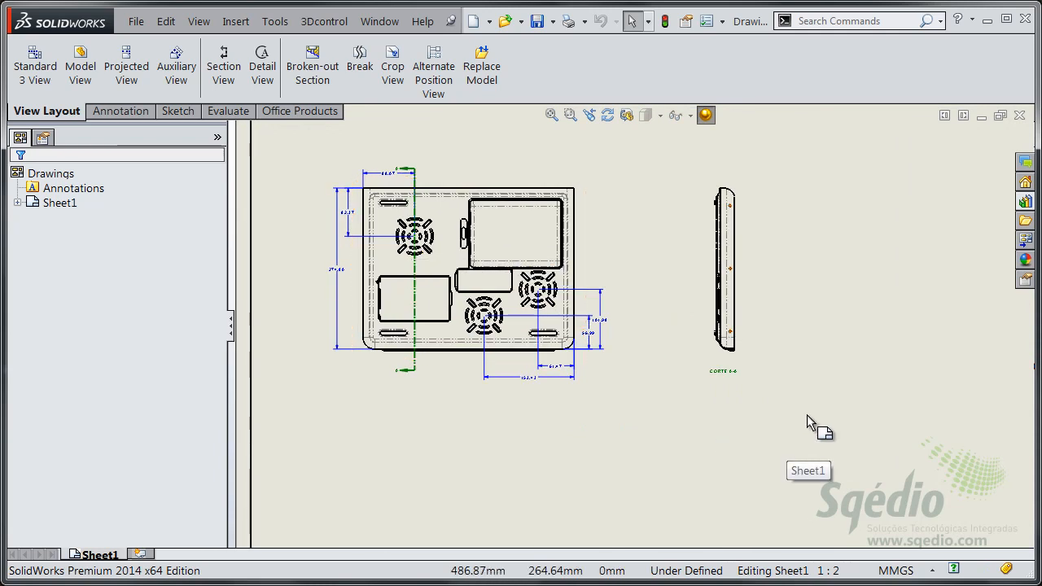
scroll(803, 412, "up", 2)
middle_click_drag(803, 413, 704, 332, "ctrl")
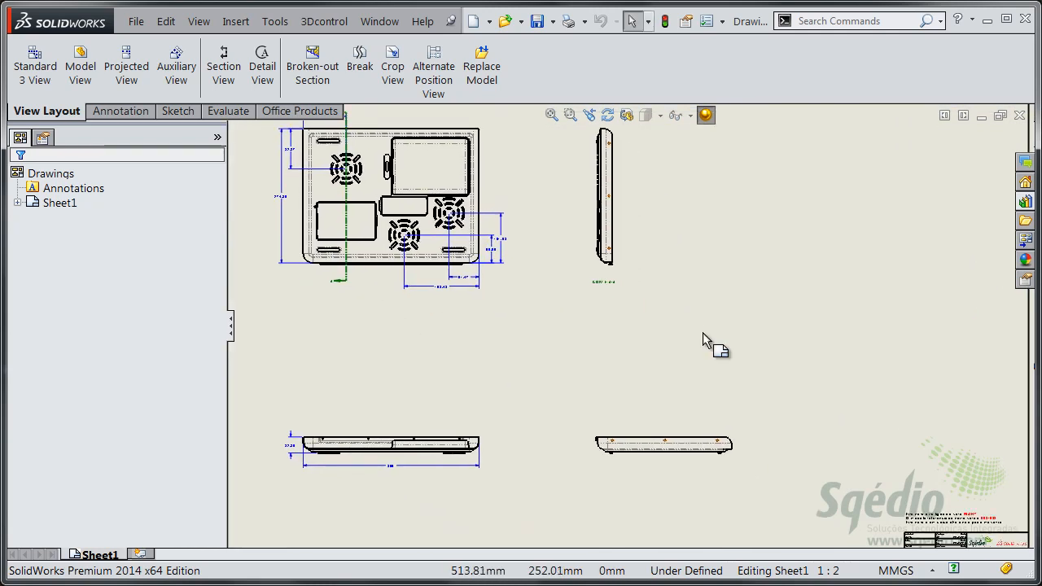
left_click(470, 176)
right_click(477, 159)
left_click(466, 147)
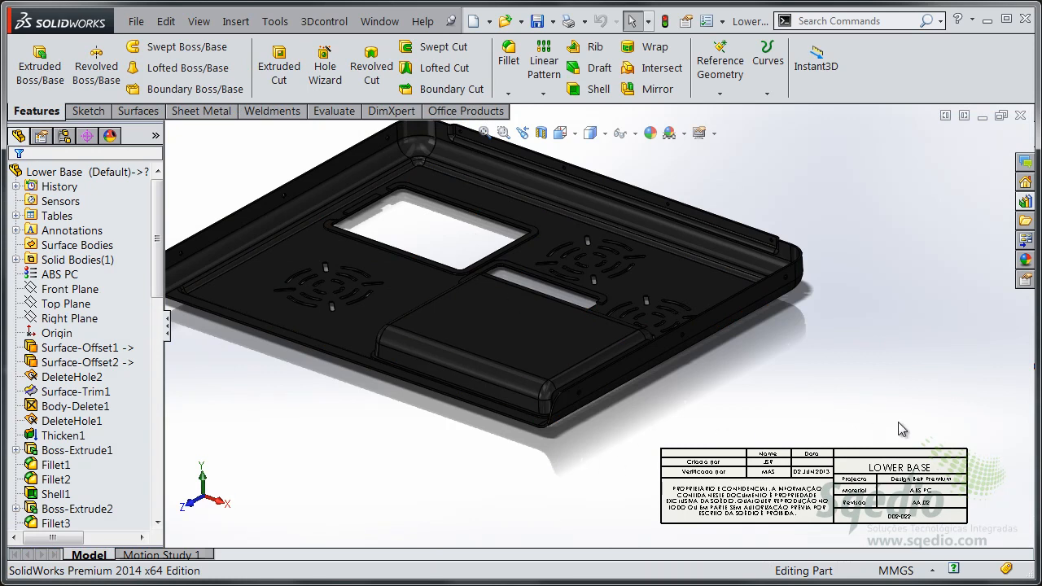
Expand the part's Tables and Annotations folders and activate the Notes Area annotation view with feature dimensions displayed
middle_click_drag(362, 377, 345, 391)
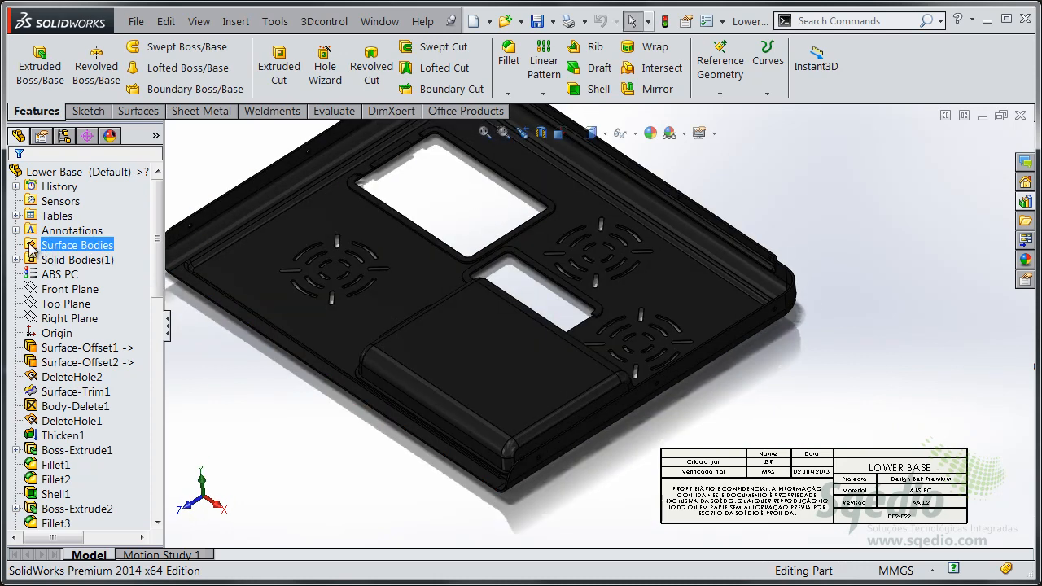
left_click(16, 216)
left_click(77, 232)
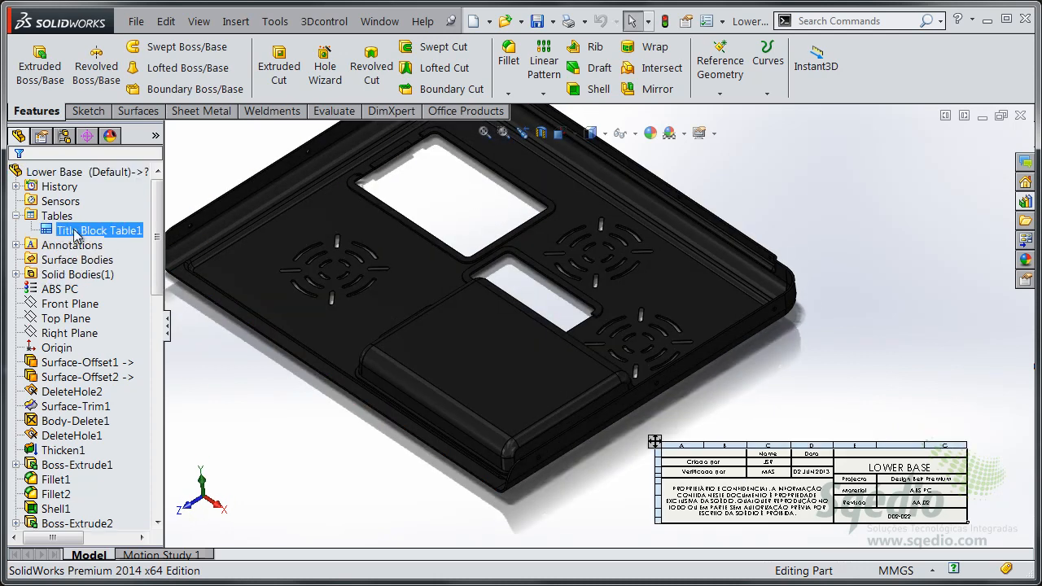
left_click(16, 245)
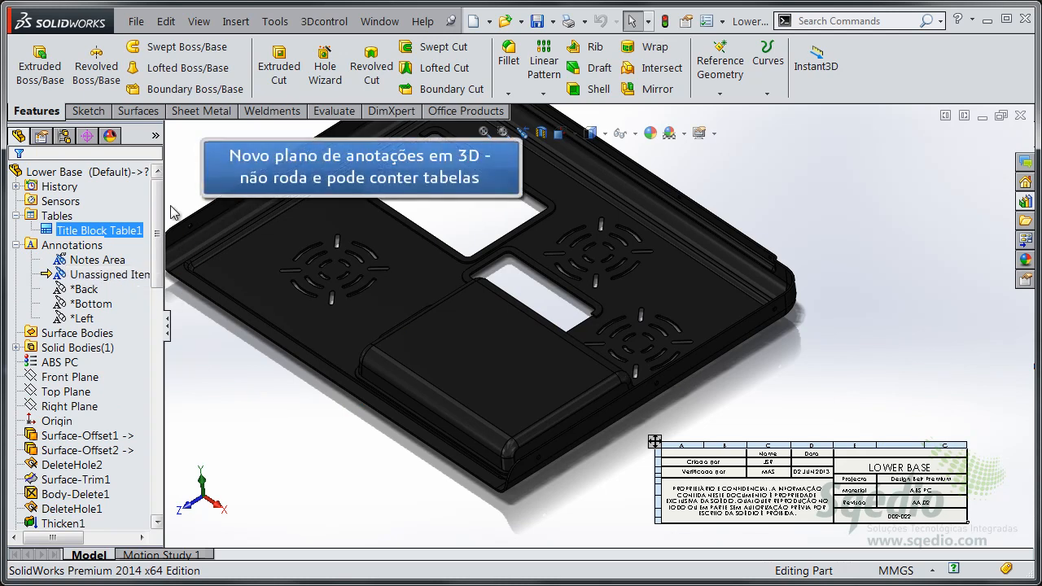
left_click_drag(165, 199, 186, 199)
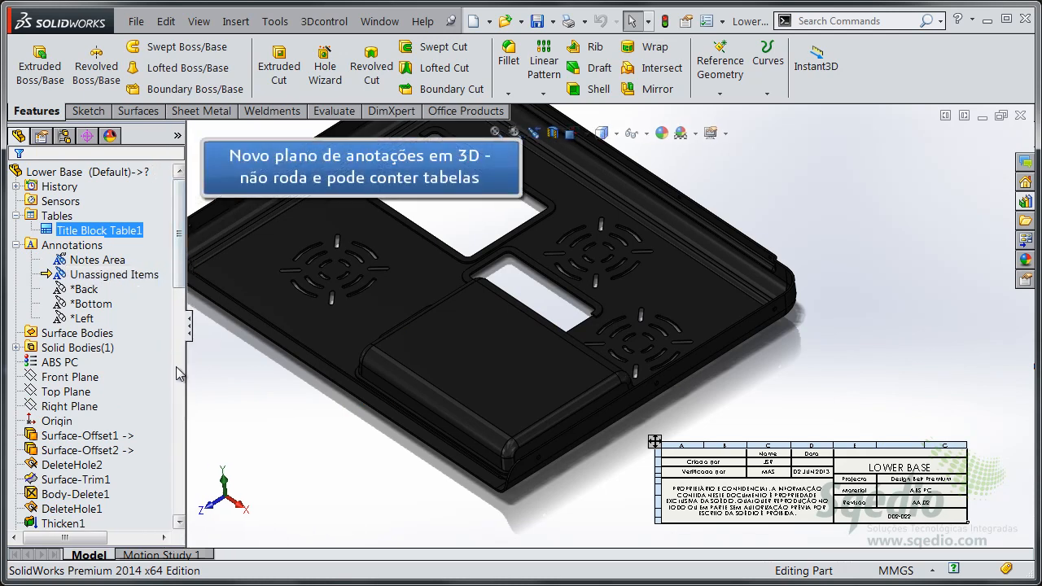
double_click(100, 261)
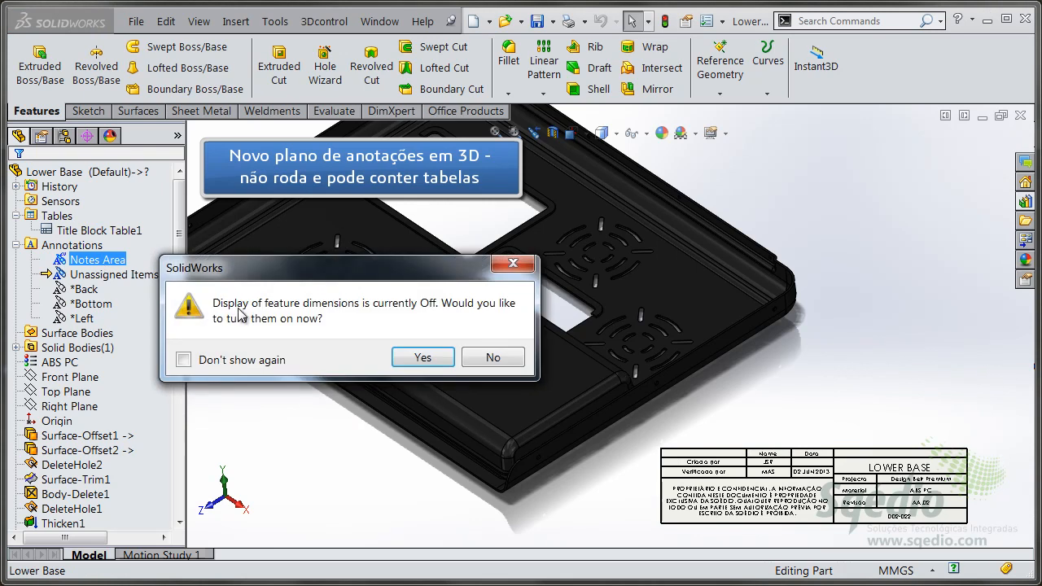
left_click(433, 359)
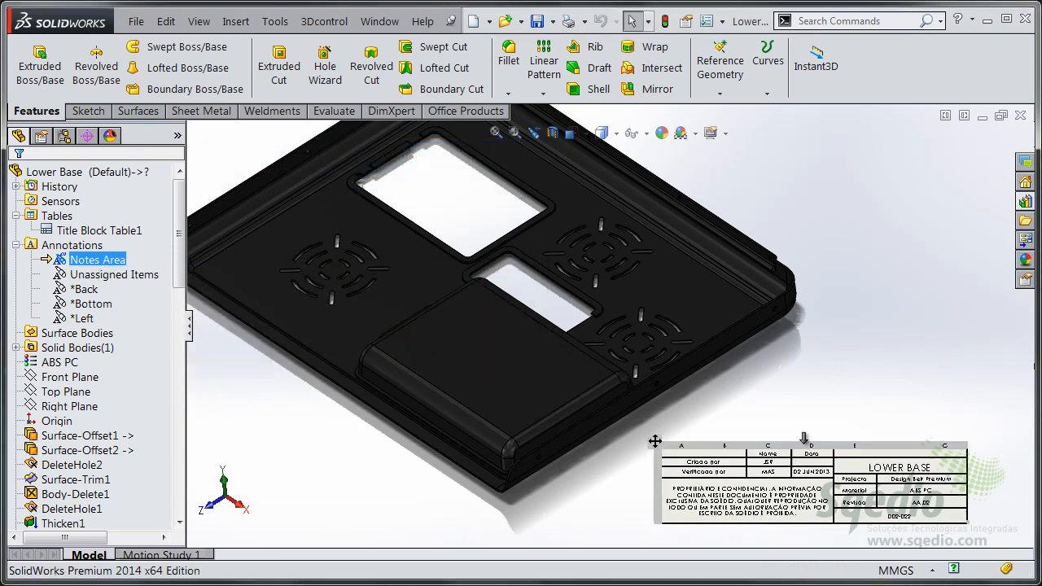
Examine how the title block table behaves as the model rotates, and close the part to return to the drawing
middle_click_drag(554, 442, 540, 416)
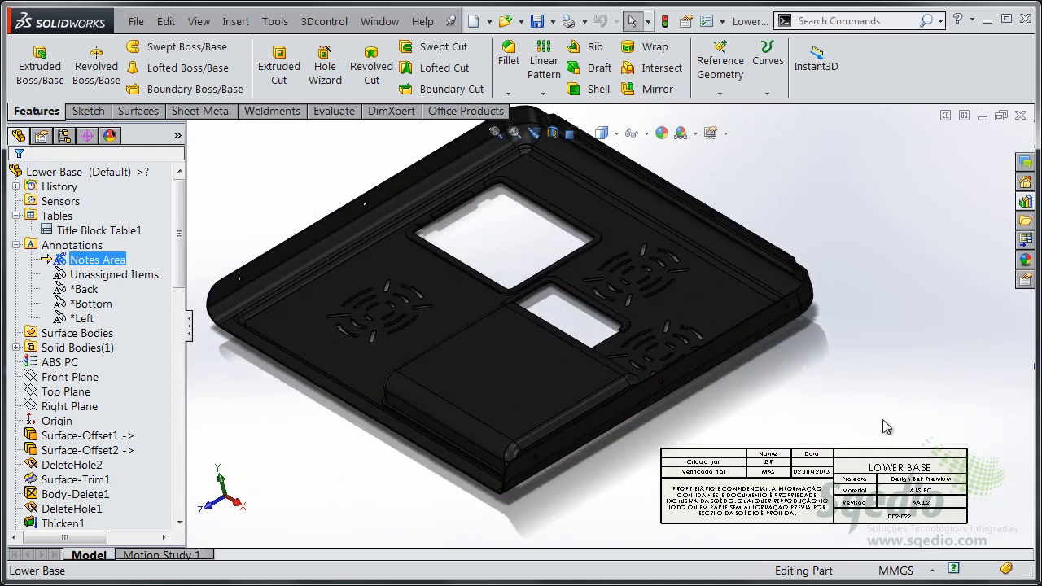
middle_click_drag(883, 419, 509, 294)
scroll(509, 285, "up", 2)
scroll(509, 276, "down", 2)
scroll(733, 402, "up", 2)
scroll(772, 426, "down", 1)
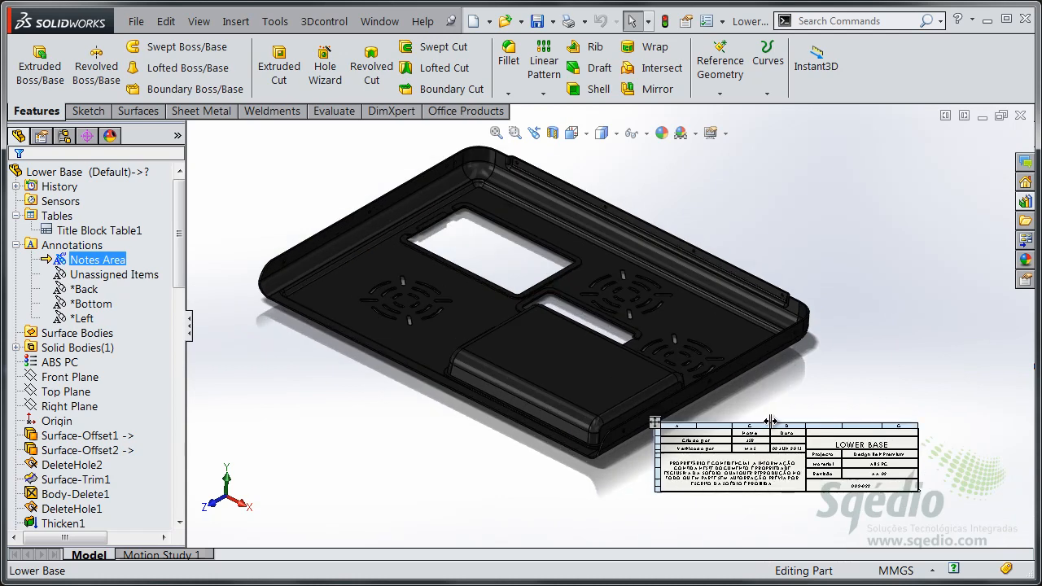
left_click(1020, 119)
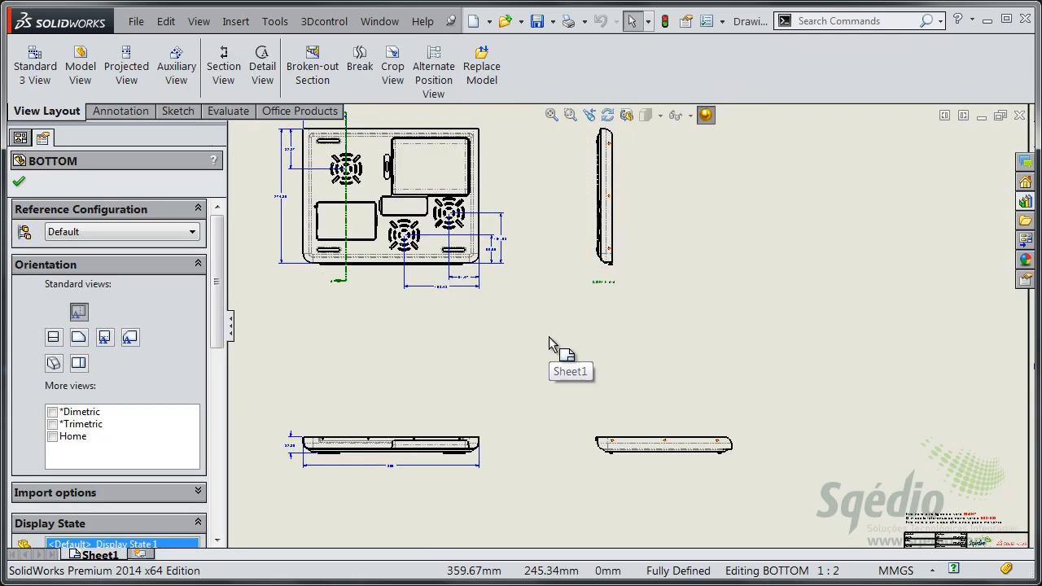
left_click(530, 346)
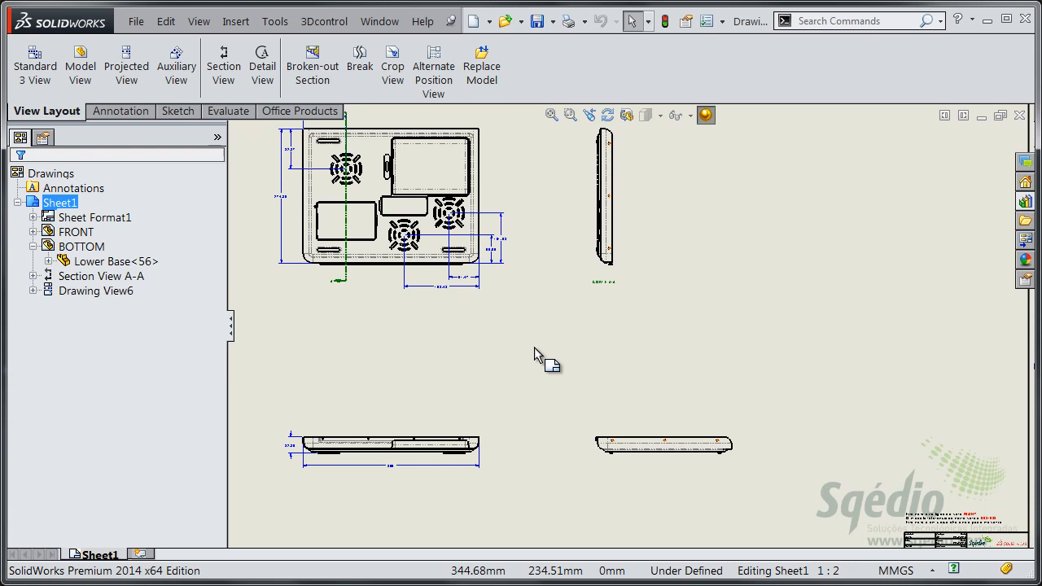
Place an isometric view of Lower Base from the View Palette on the sheet, to the right of the section view
scroll(769, 294, "up", 3)
middle_click_drag(769, 294, 733, 287)
left_click(1025, 240)
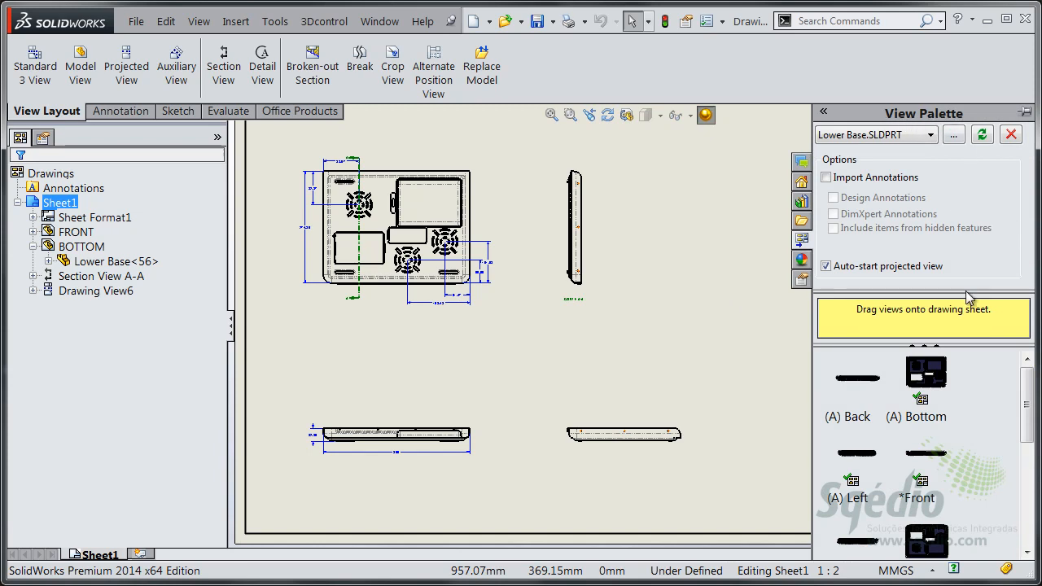
mouse_move(1029, 400)
left_mouse_down()
mouse_move(1032, 503)
mouse_move(1029, 403)
left_mouse_up()
left_click_drag(1024, 415, 1034, 484)
mouse_move(927, 429)
left_mouse_down()
mouse_move(838, 380)
mouse_move(810, 218)
mouse_move(795, 204)
left_mouse_up()
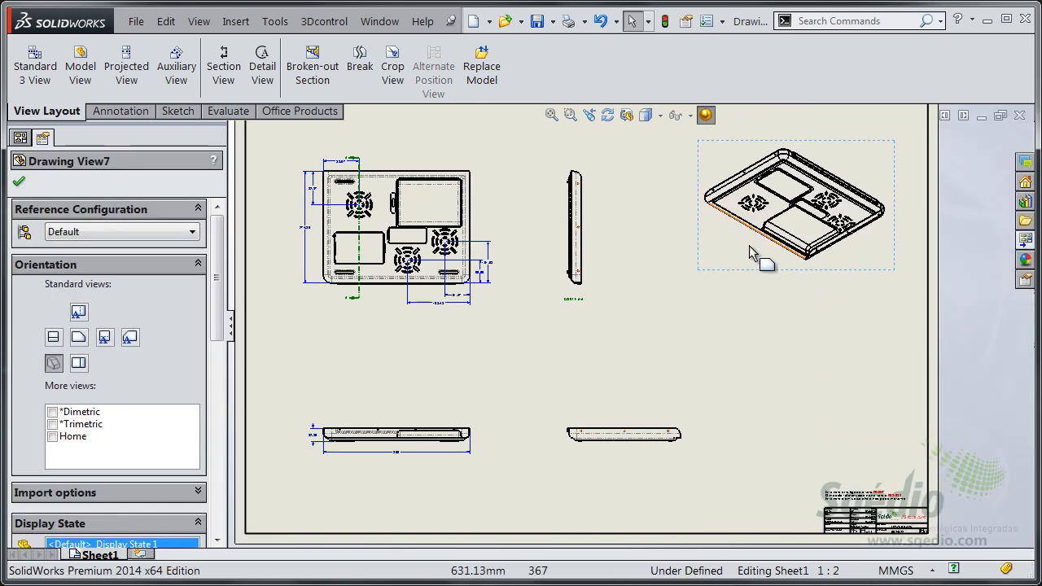
left_click_drag(740, 270, 732, 284)
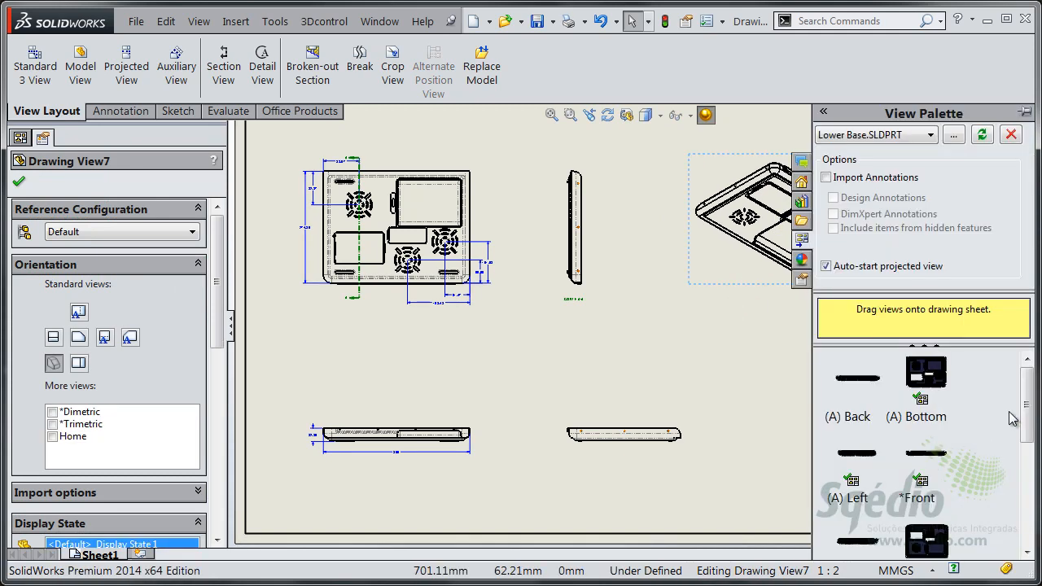
Place a front view of Lower Base from the View Palette beneath the isometric view
mouse_move(1026, 406)
left_mouse_down()
mouse_move(1028, 507)
mouse_move(1028, 401)
left_mouse_up()
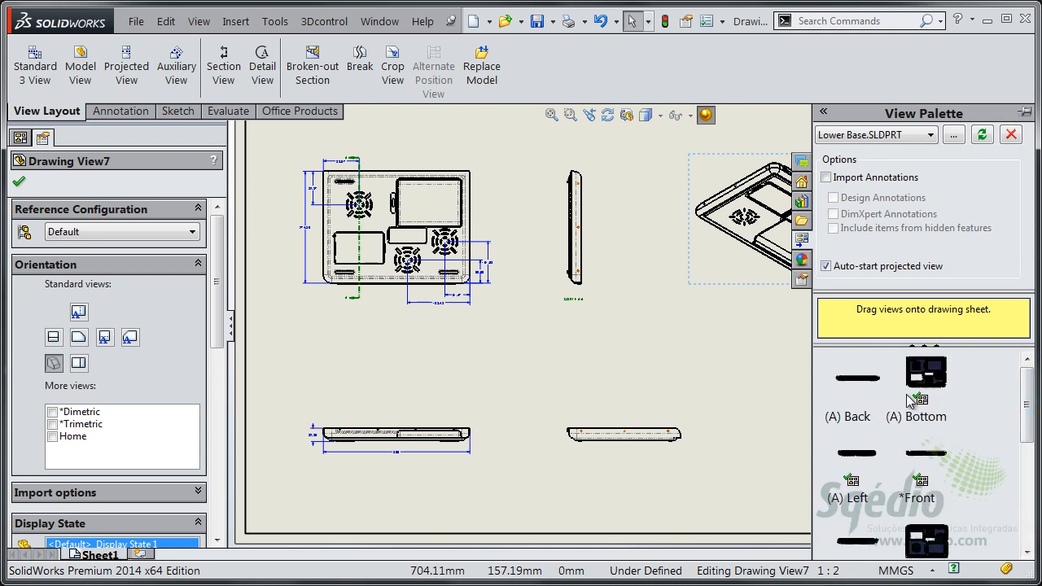
left_click_drag(1025, 405, 1024, 426)
left_click_drag(926, 406, 798, 521)
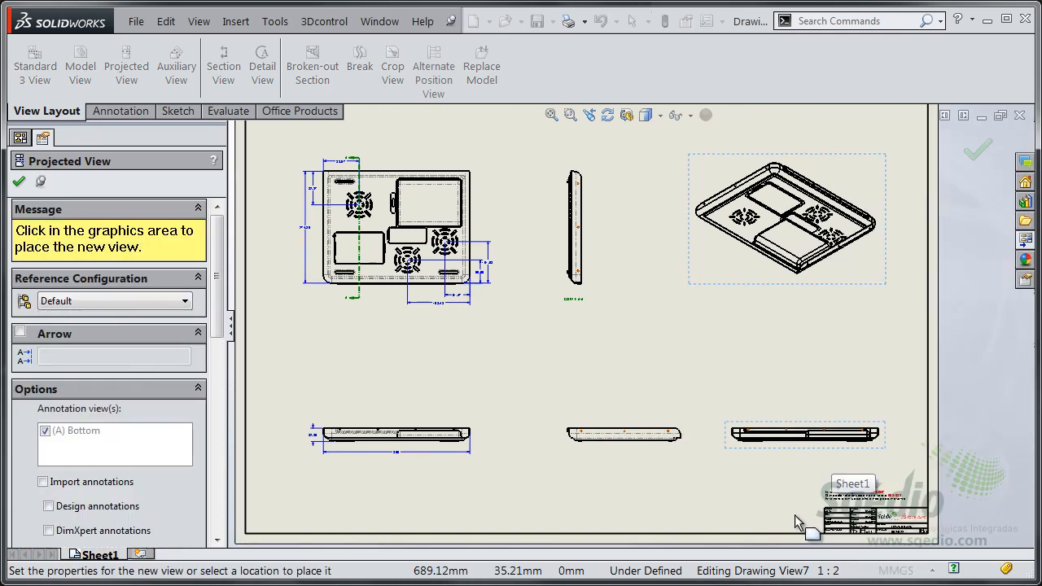
key("Escape")
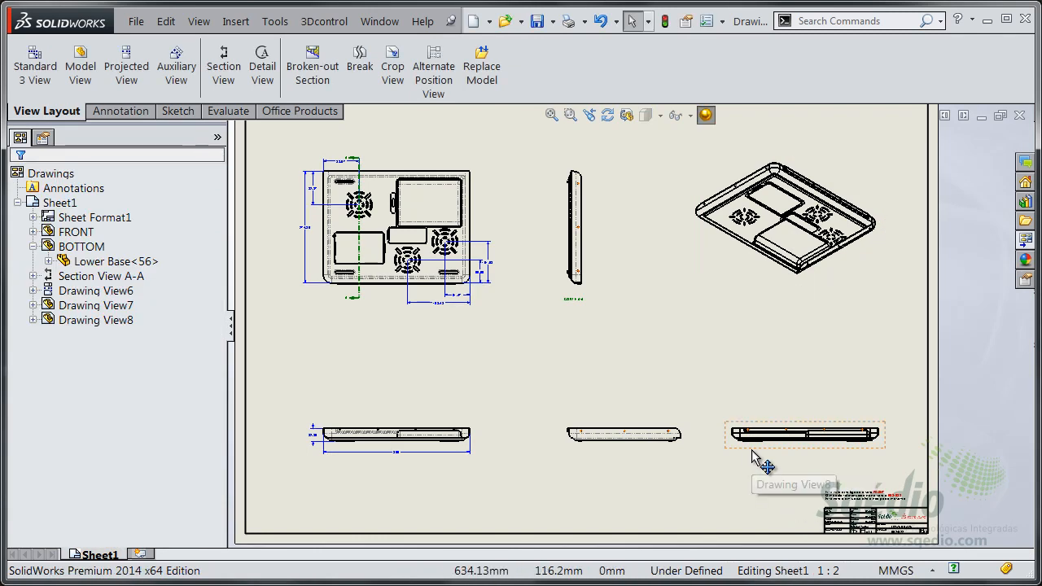
Delete the front view beneath the isometric view
left_click(752, 453)
key("Delete")
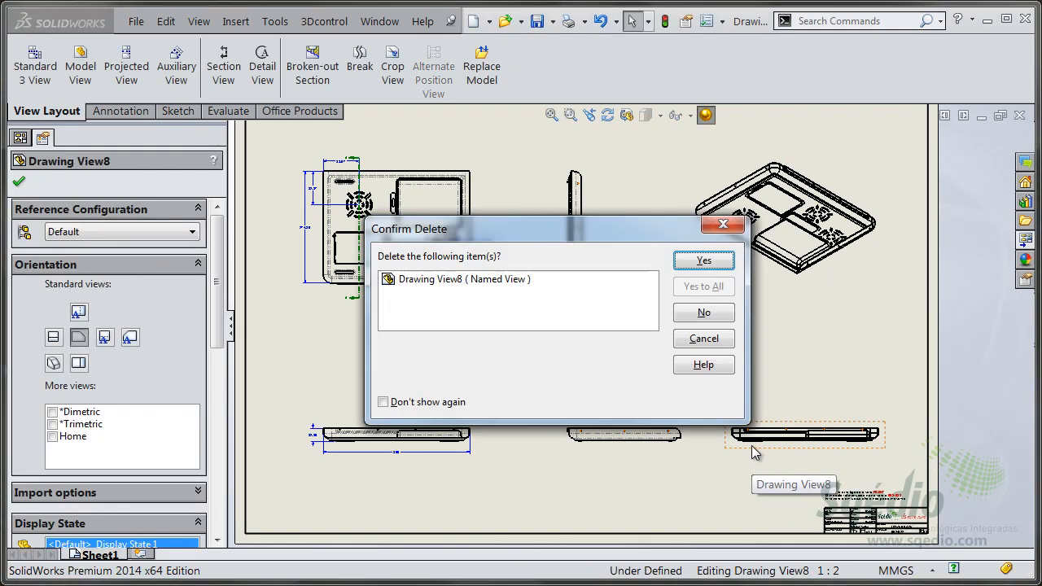
left_click(704, 261)
left_click(1027, 242)
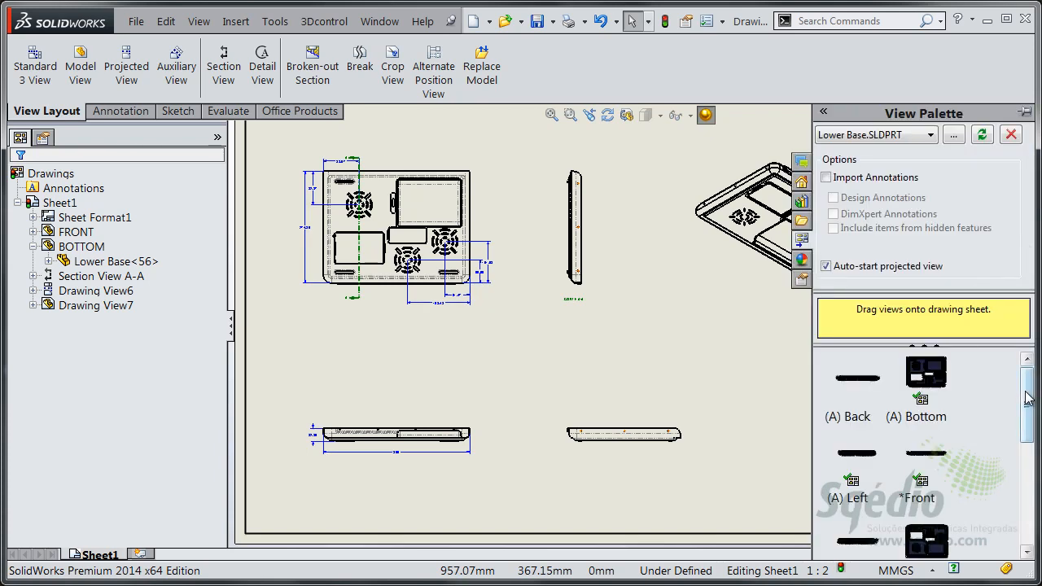
mouse_move(1029, 399)
left_mouse_down()
mouse_move(1028, 521)
mouse_move(1028, 399)
left_mouse_up()
left_click(775, 404)
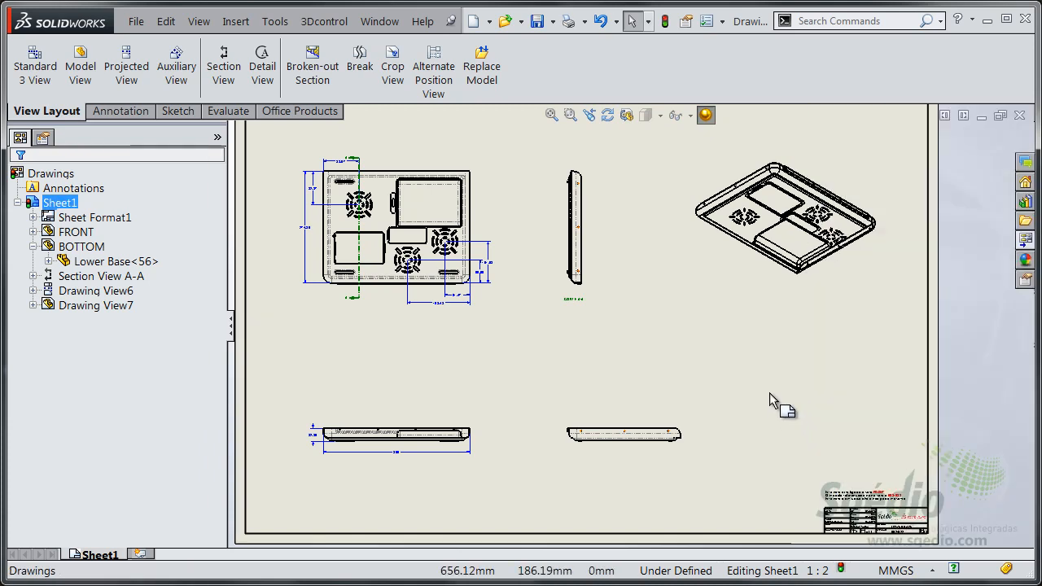
scroll(412, 204, "down", 2)
scroll(413, 210, "down", 1)
scroll(707, 389, "up", 2)
mouse_move(709, 392)
middle_mouse_down()
mouse_move(633, 328)
mouse_move(582, 333)
middle_mouse_up()
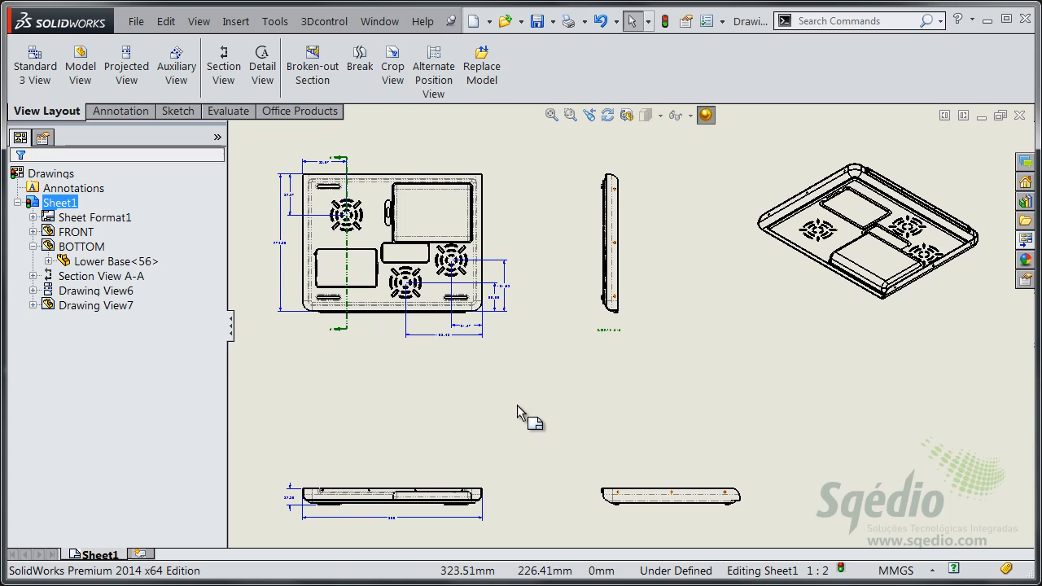
Start Replace Model for all views and choose Laptop.SLDASM from the 11 - Drawings folder as the new model
left_click(481, 63)
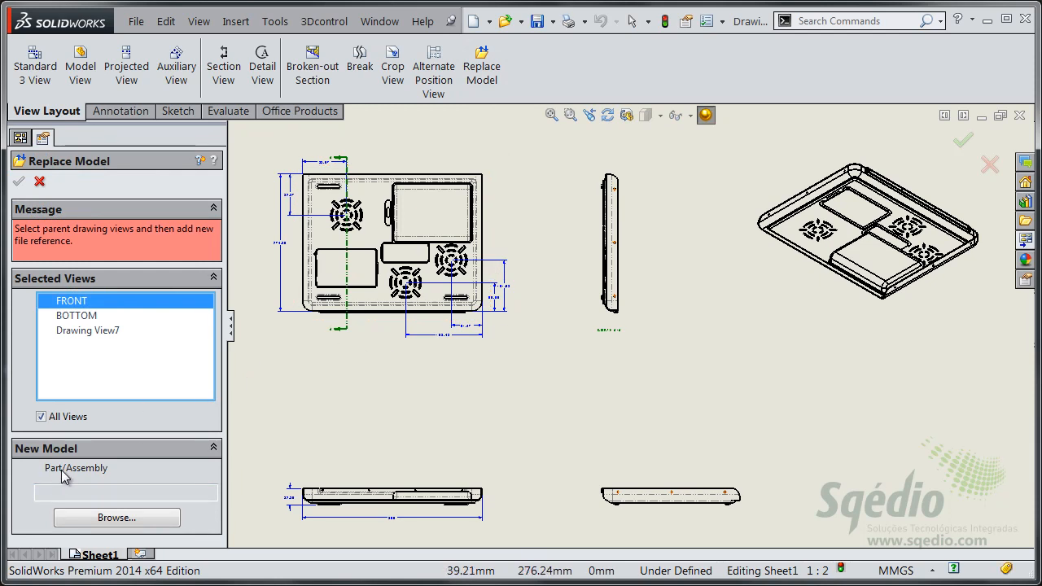
left_click(116, 518)
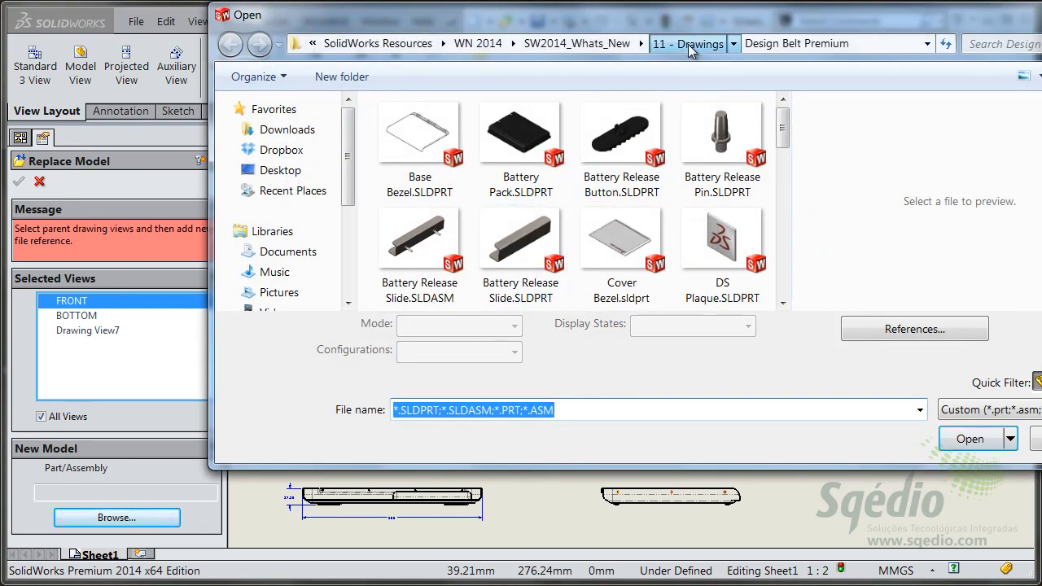
left_click(686, 44)
left_click(413, 154)
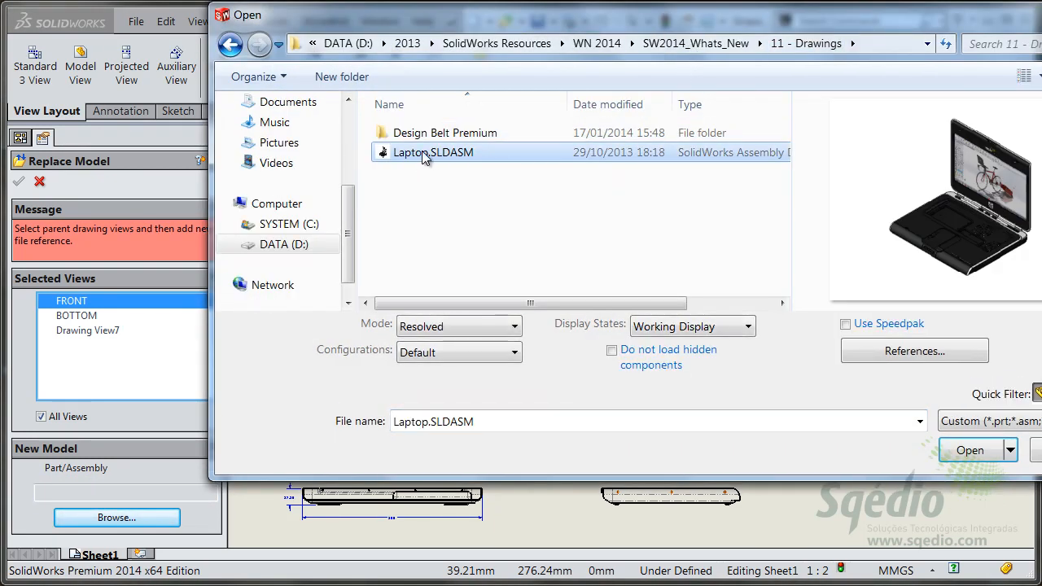
left_click_drag(847, 14, 738, 61)
left_click(863, 496)
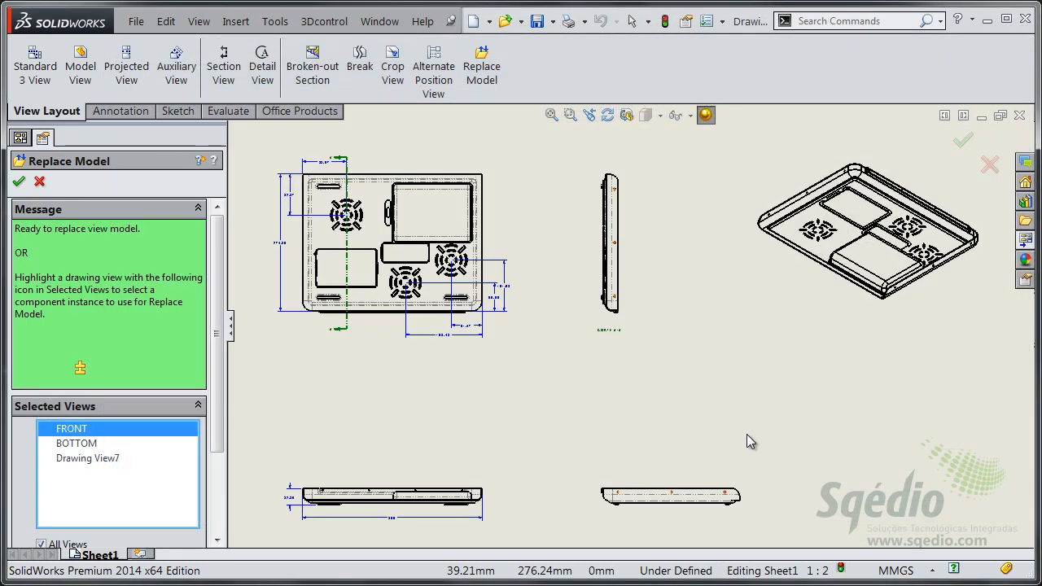
Review the selected FRONT, BOTTOM and isometric views and apply the model replacement to all of them
left_click_drag(221, 289, 224, 397)
left_click(70, 328)
left_click(75, 344)
left_click(78, 329)
left_click(79, 314)
left_click(81, 329)
left_click(86, 345)
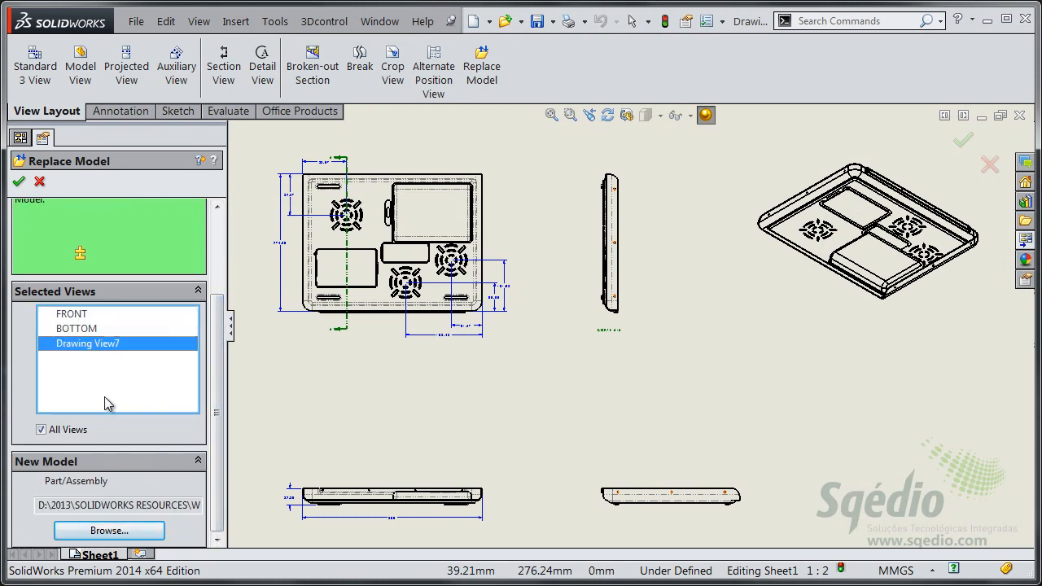
left_click(42, 428)
left_click(18, 181)
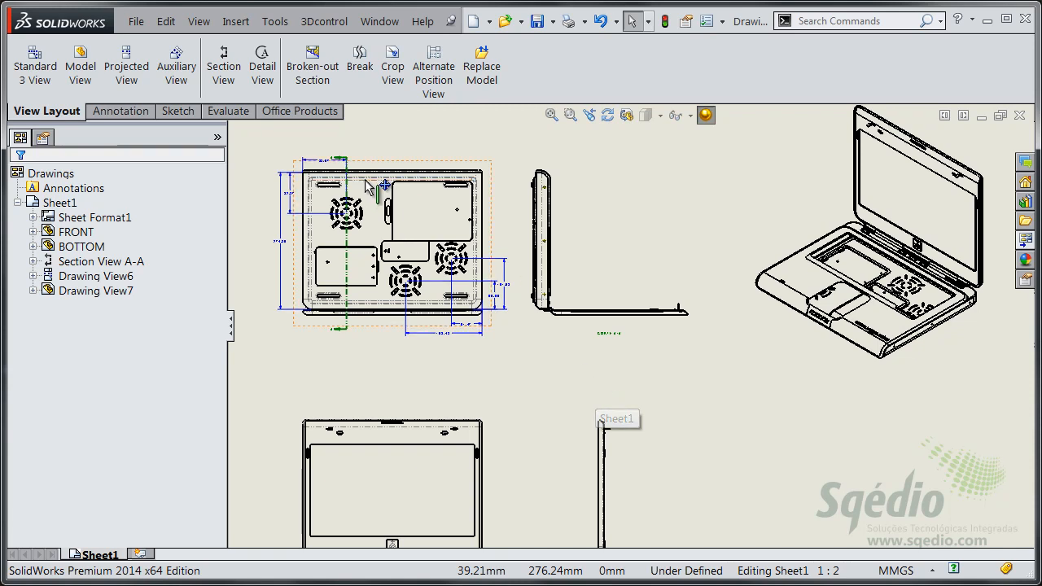
Edit cutting line A-A in the BOTTOM view, adding a single offset from below the upper-left fan to the screw on the small middle cover
scroll(430, 275, "down", 3)
scroll(435, 295, "down", 1)
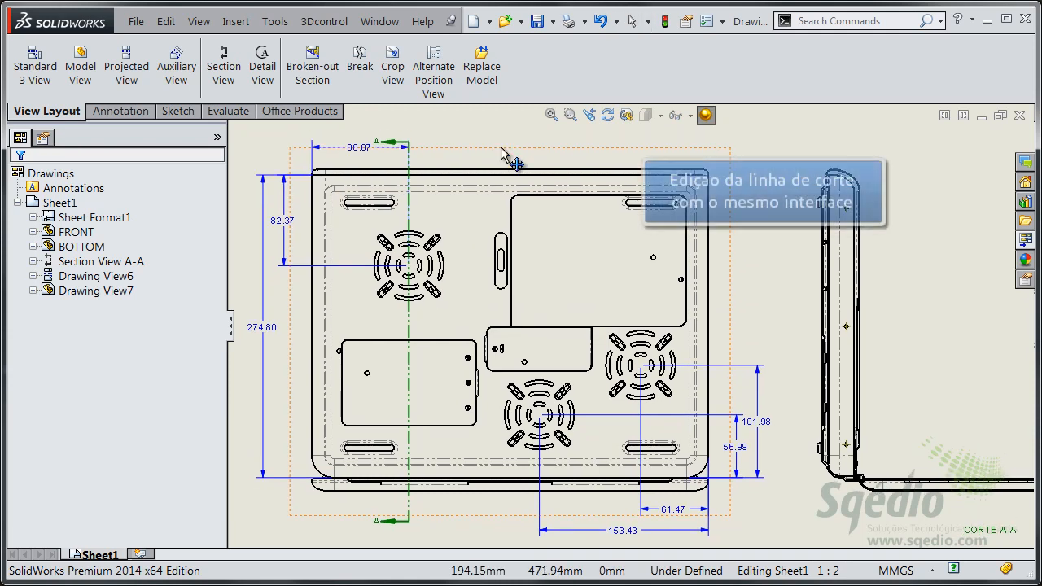
right_click(411, 324)
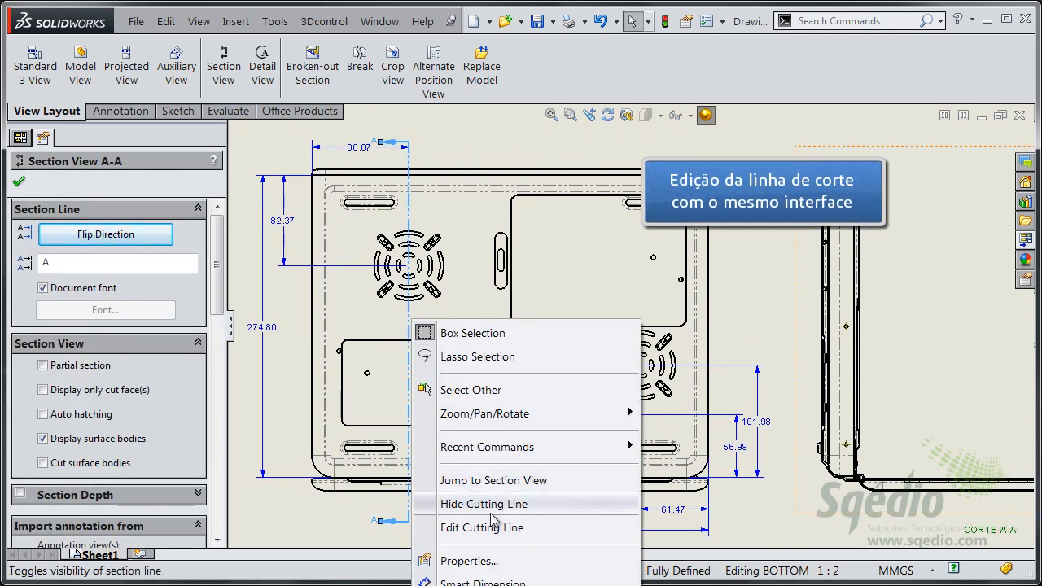
left_click(544, 531)
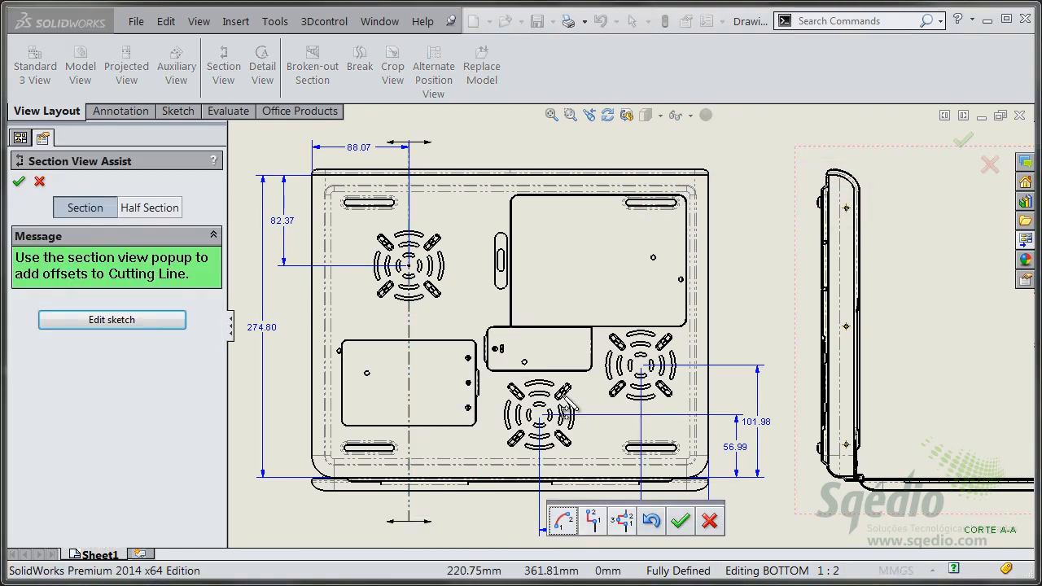
left_click(593, 521)
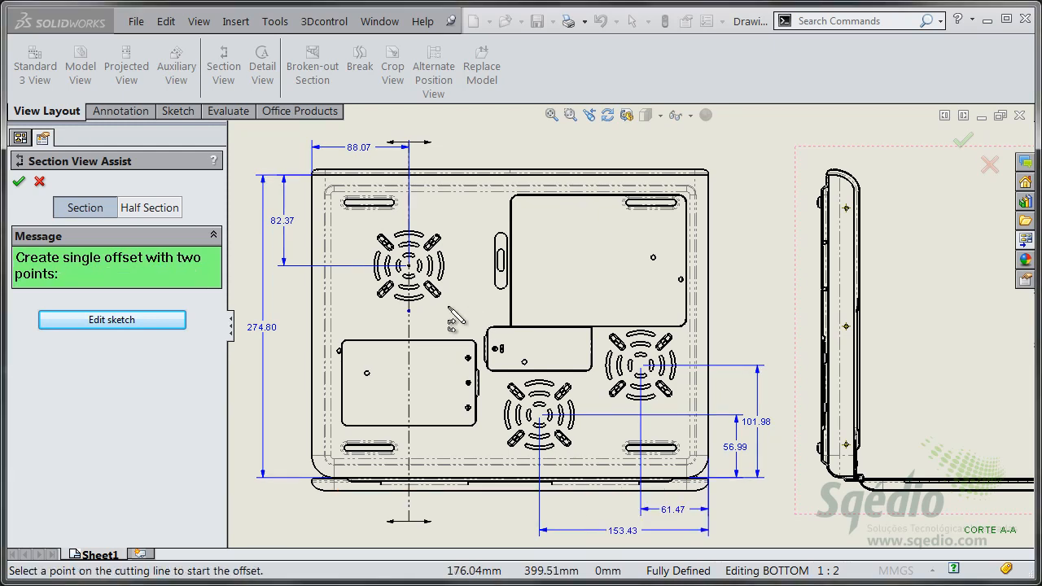
left_click(409, 316)
scroll(489, 346, "down", 3)
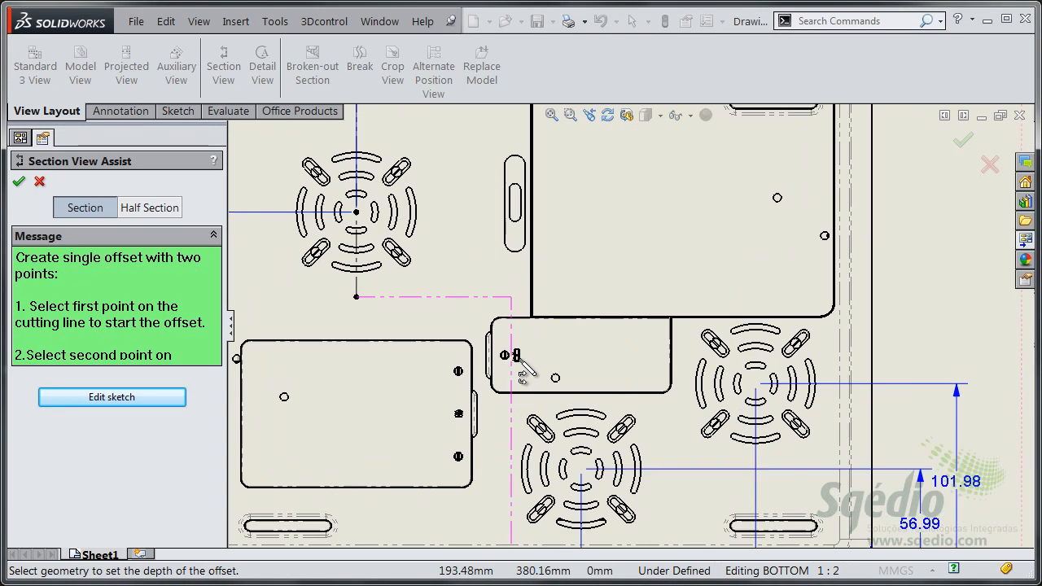
scroll(521, 369, "down", 2)
left_click(528, 352)
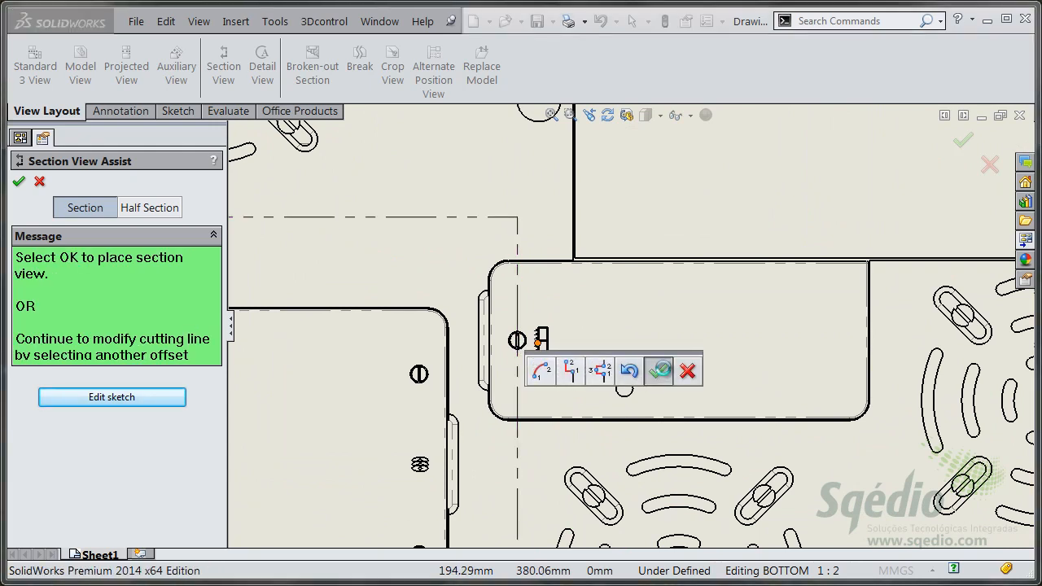
left_click(662, 372)
Examine the offset cutting line and the screw, nut and washer joint in Section View A-A
scroll(668, 365, "up", 3)
scroll(667, 363, "up", 3)
middle_click_drag(815, 321, 709, 318)
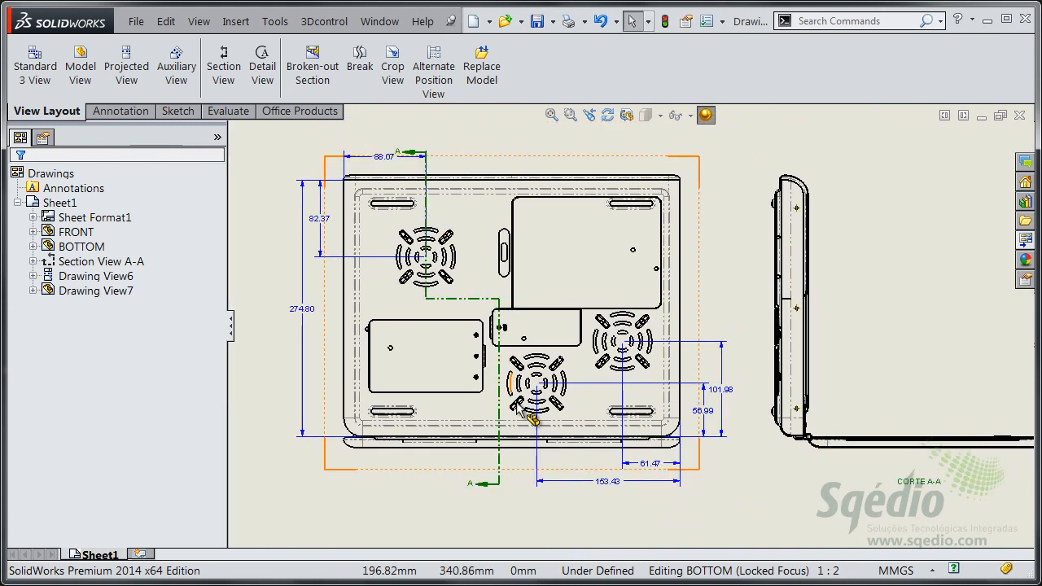
middle_click_drag(712, 285, 640, 287)
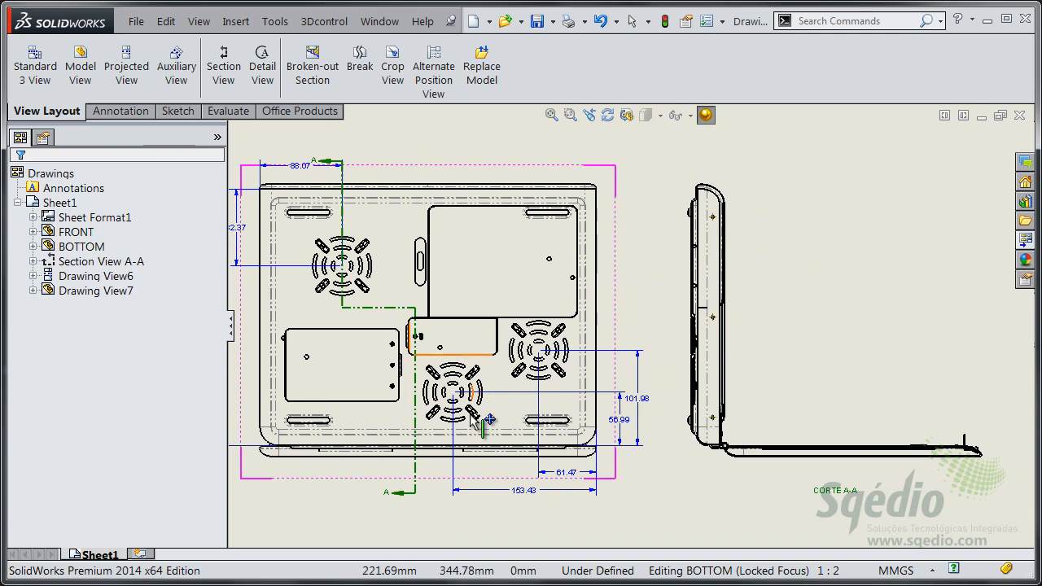
scroll(714, 358, "down", 2)
scroll(714, 358, "down", 6)
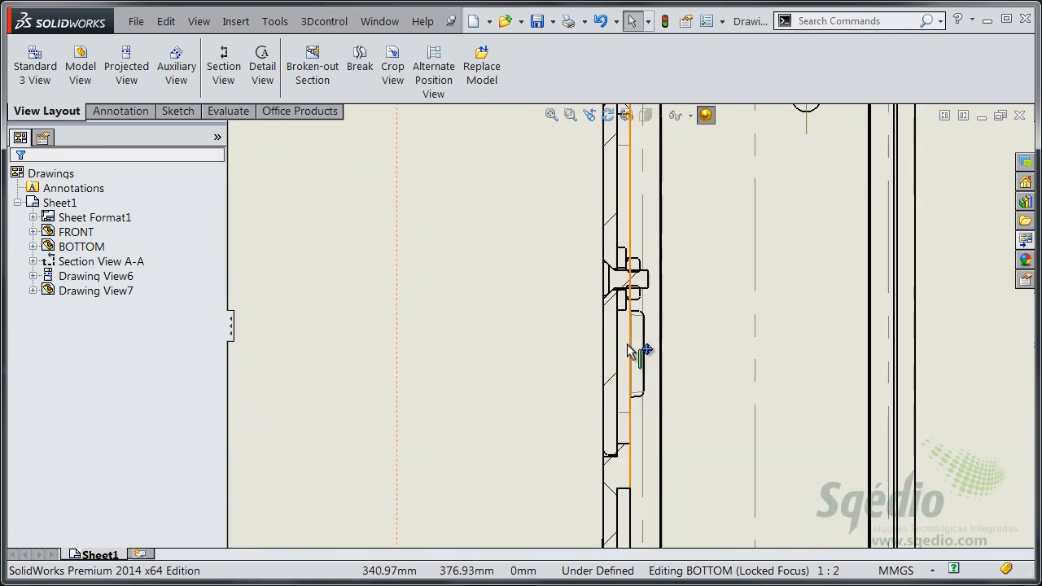
scroll(635, 346, "up", 4)
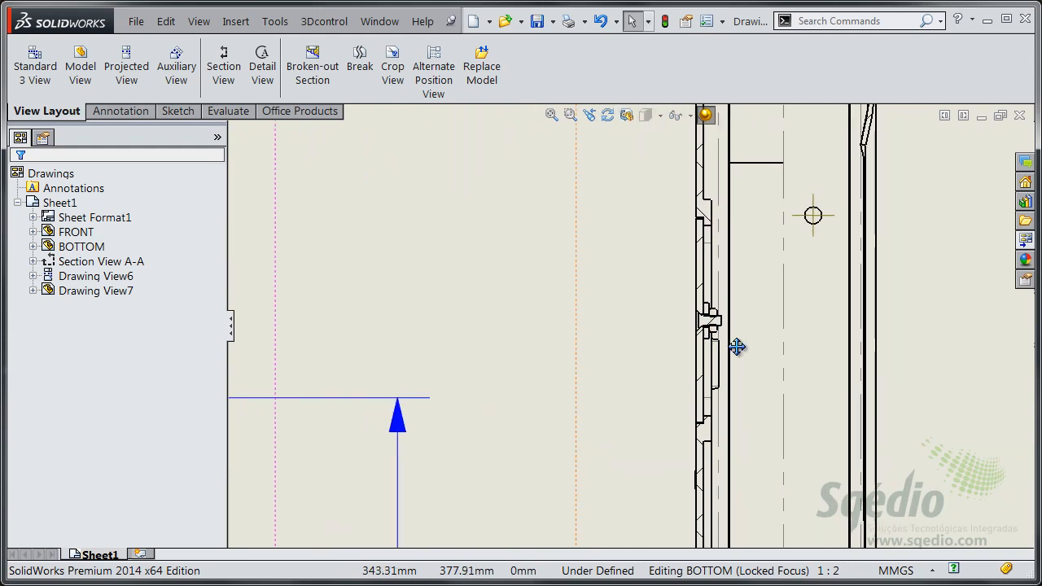
middle_click_drag(732, 347, 797, 352)
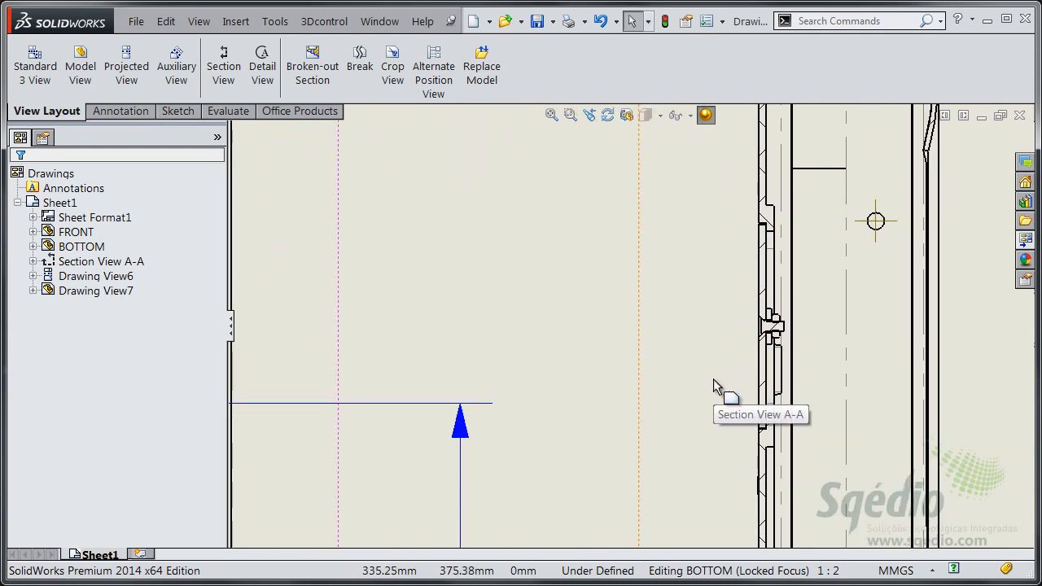
scroll(713, 378, "down", 1)
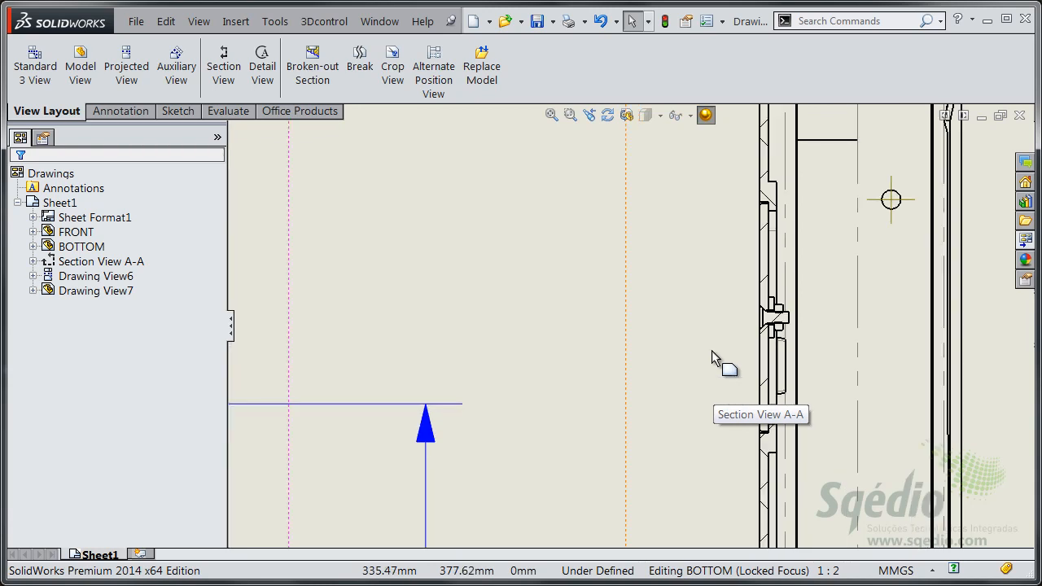
scroll(711, 350, "down", 1)
scroll(747, 334, "down", 2)
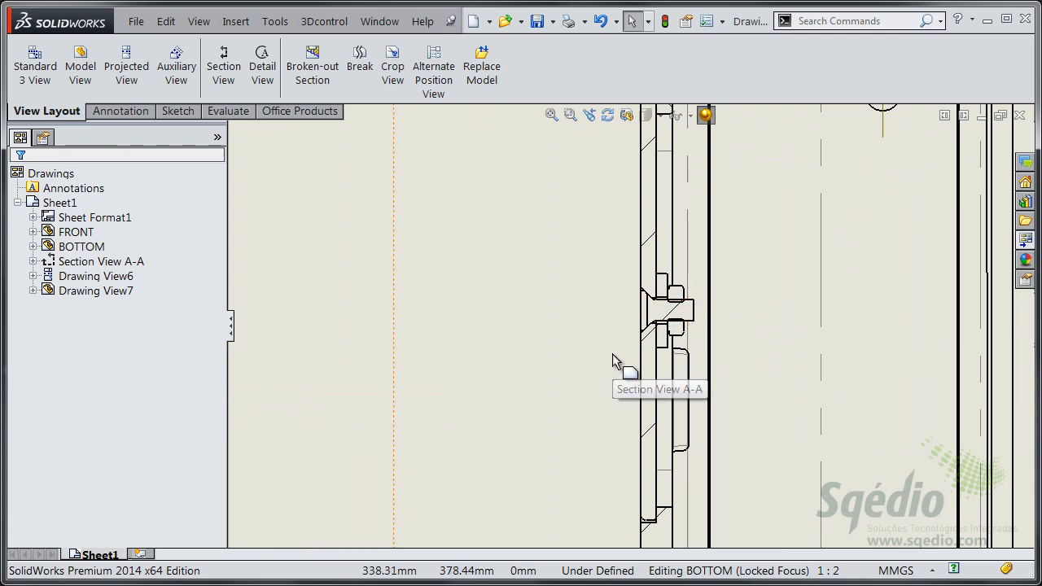
scroll(613, 355, "up", 1)
scroll(614, 362, "up", 2)
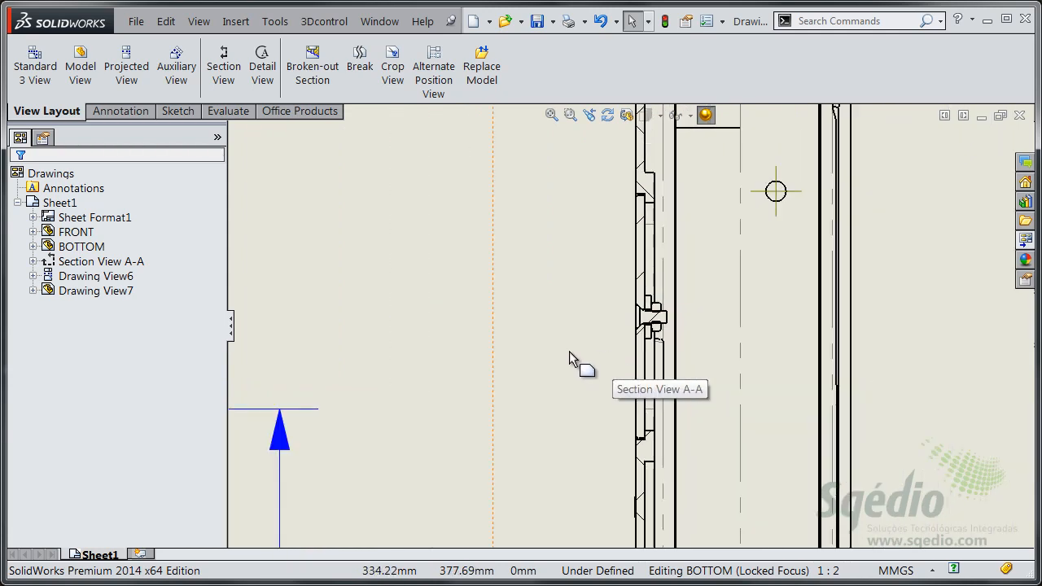
Insert stacked balloons beside Section View A-A, attaching the leader to the hex nut and adding the screw and plain washer
key("s")
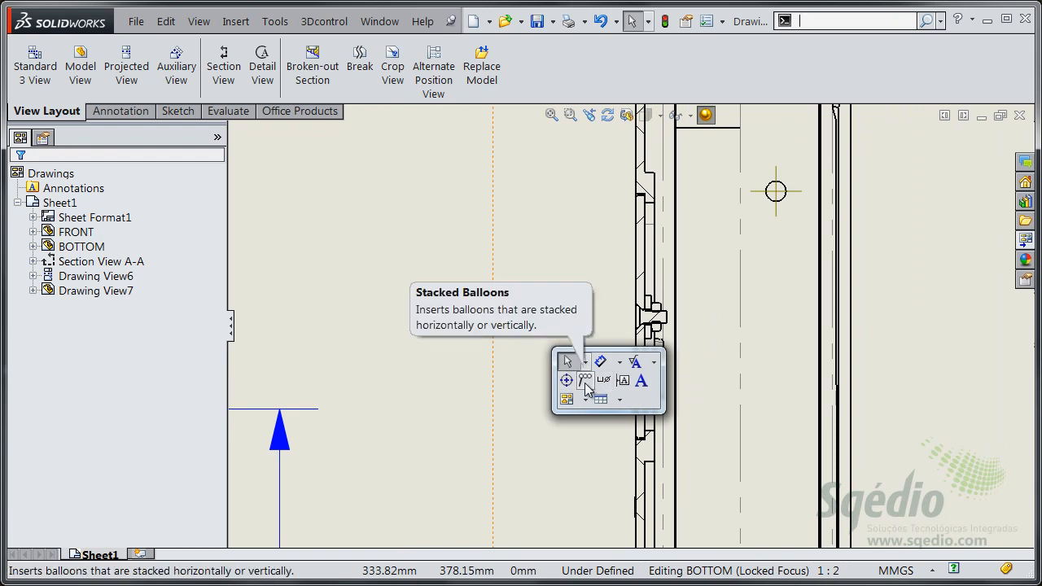
left_click(594, 386)
scroll(628, 347, "down", 2)
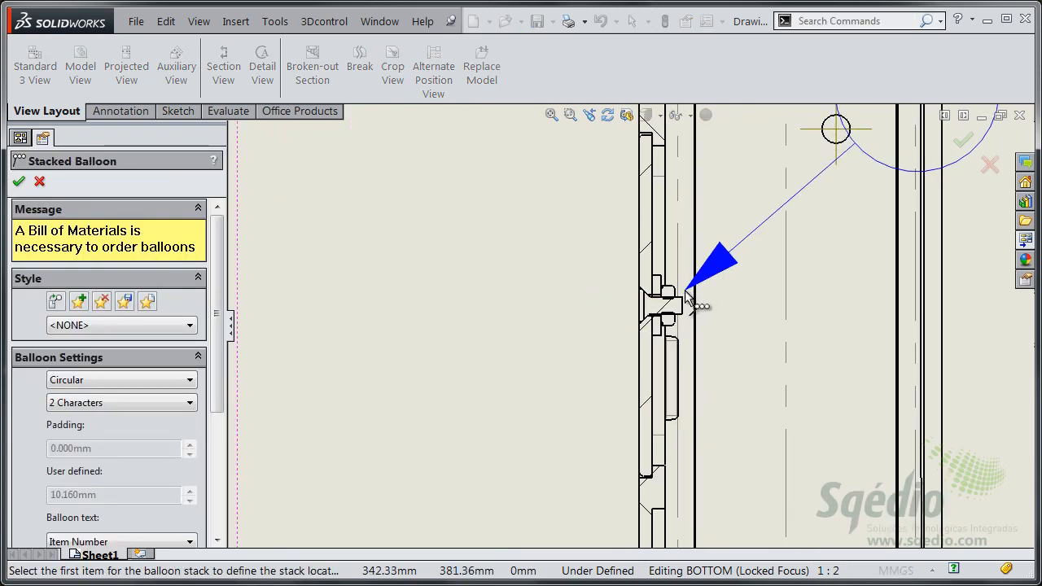
scroll(530, 409, "up", 3)
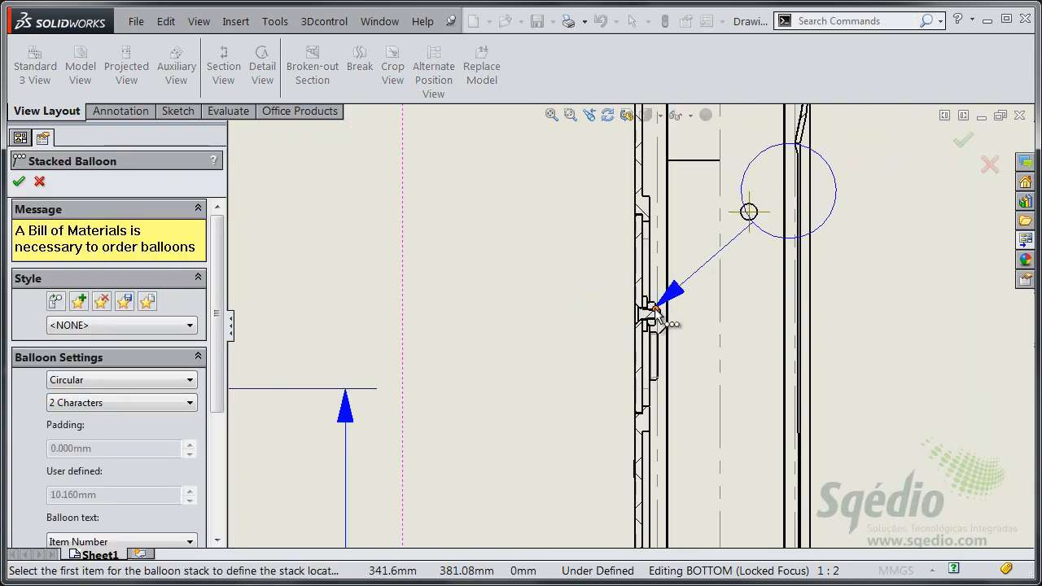
scroll(656, 307, "down", 2)
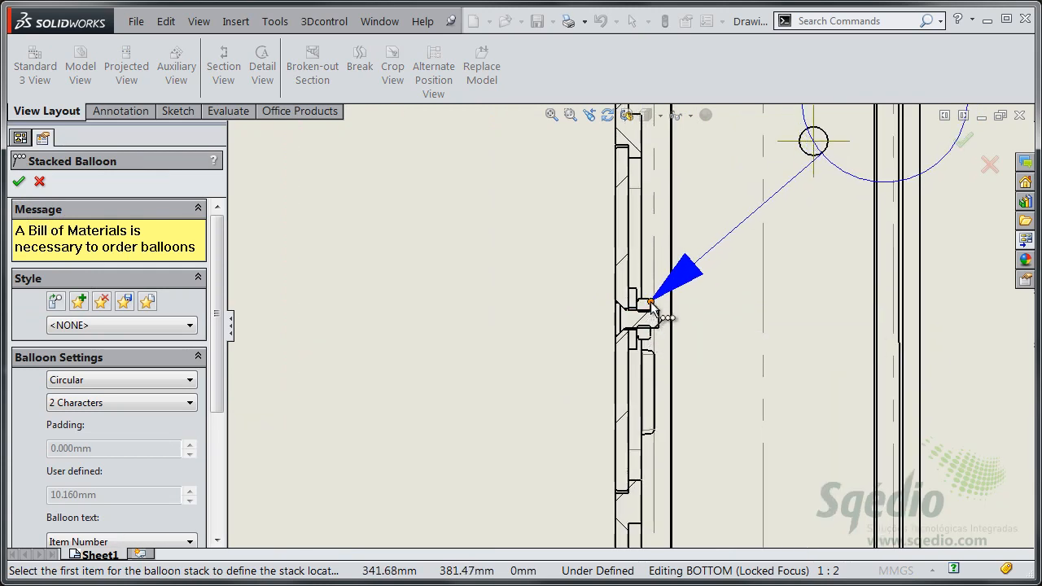
left_click(652, 304)
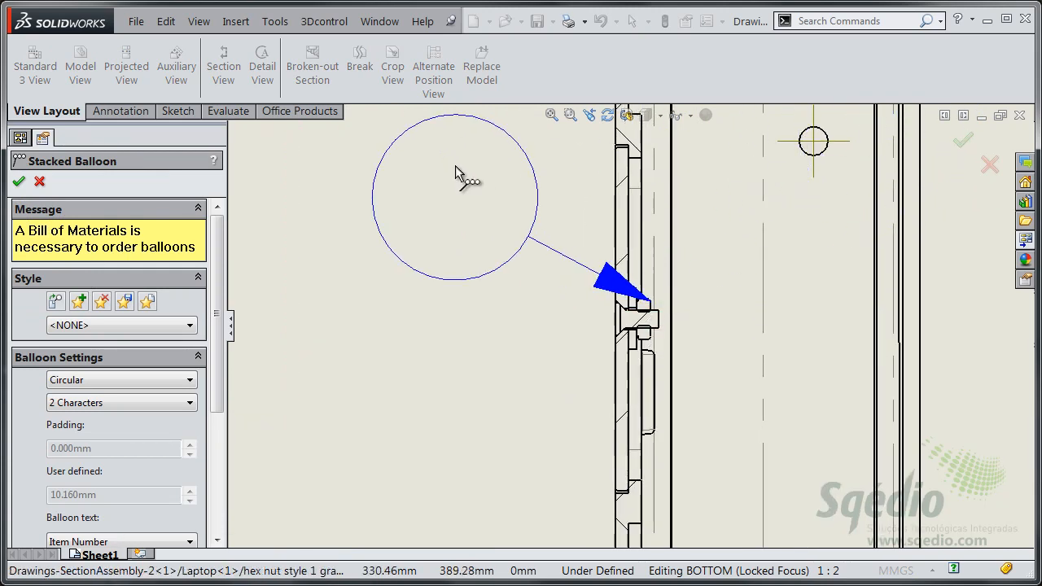
left_click(470, 165)
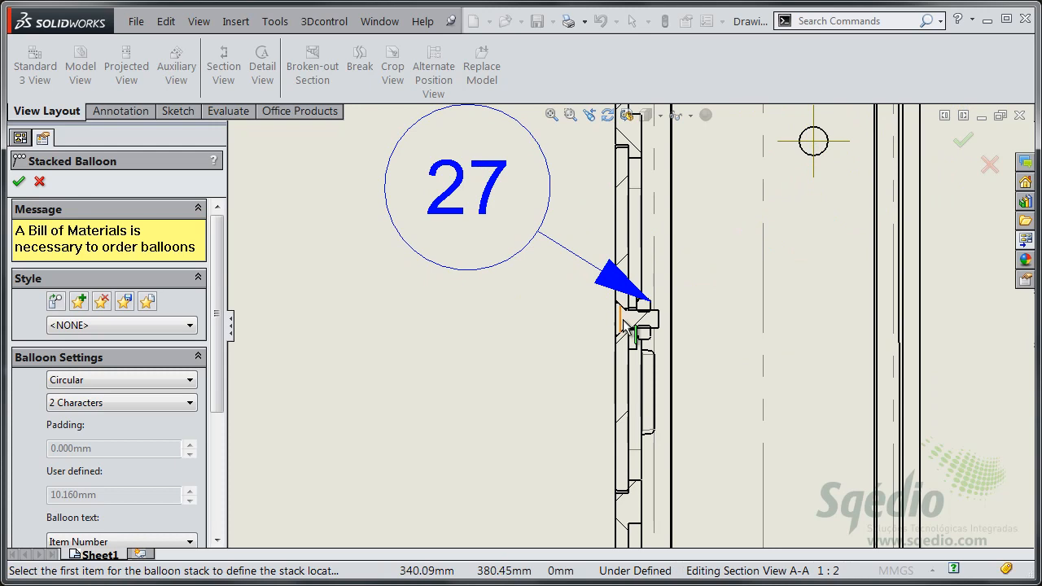
left_click(627, 323)
left_click(634, 358)
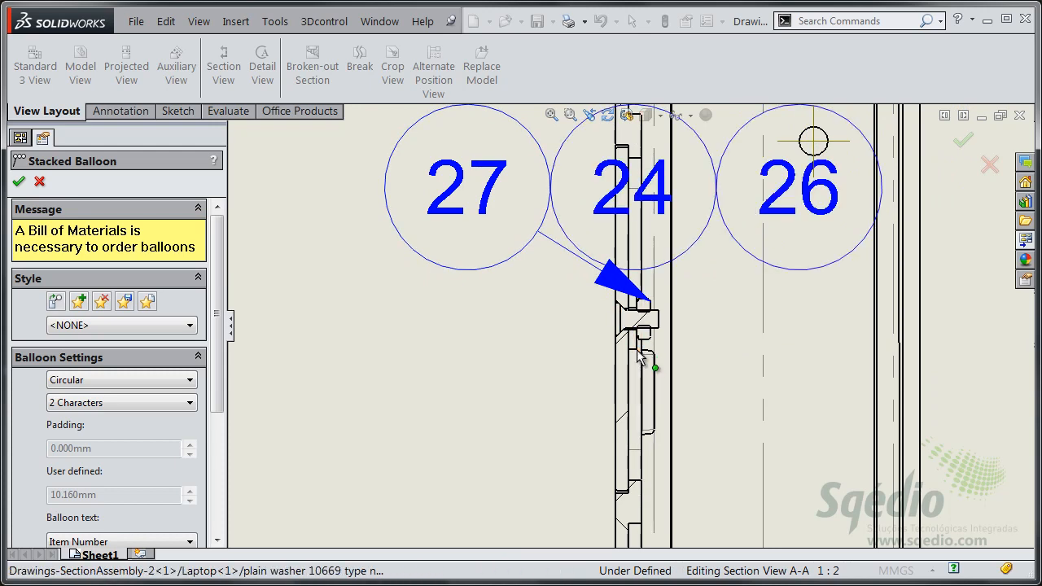
Set the balloon stack to extend to the left and finish the stacked balloons
left_click_drag(219, 391, 219, 469)
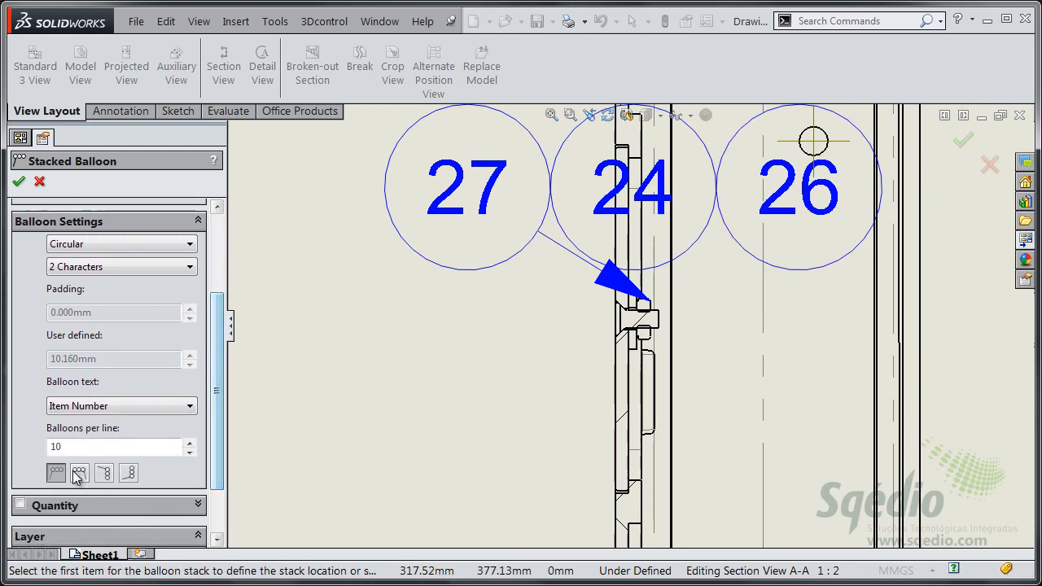
left_click(78, 473)
scroll(407, 349, "up", 4)
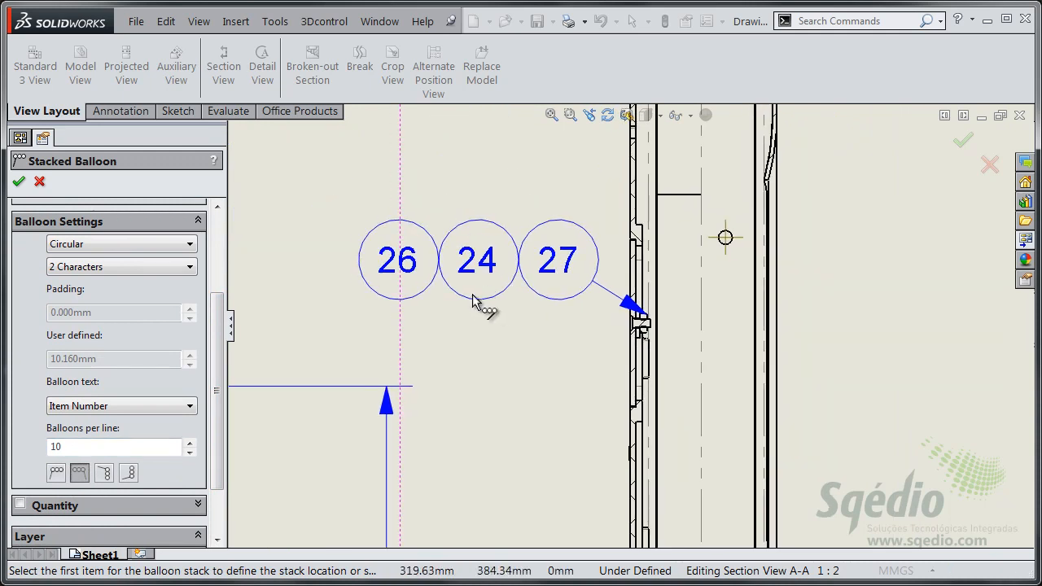
left_click(18, 182)
Move the balloon stack slightly up and to the left, farther from the section view's fastener
left_click_drag(491, 272, 458, 242)
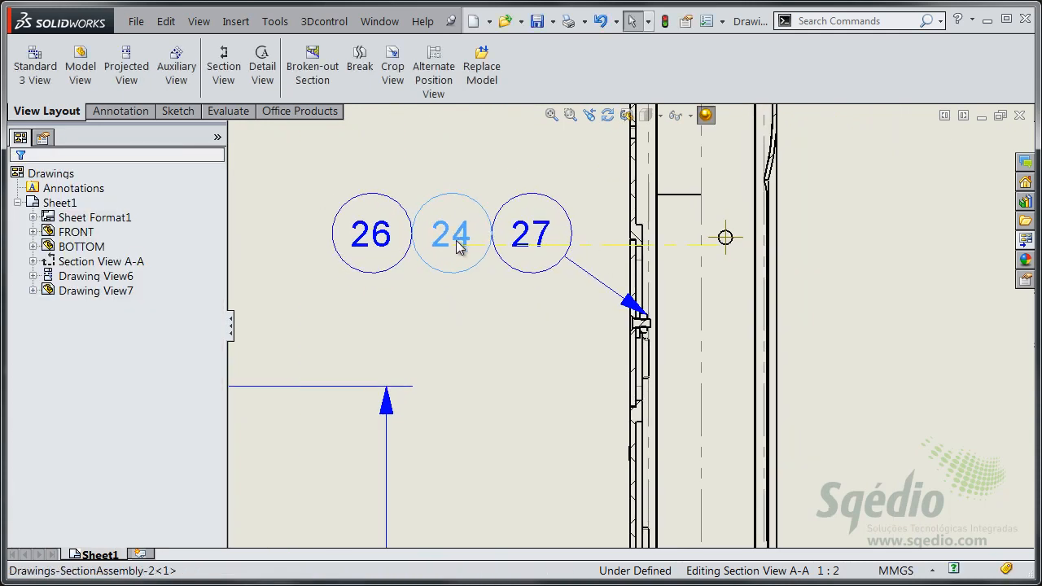
left_click(505, 290)
scroll(504, 226, "down", 4)
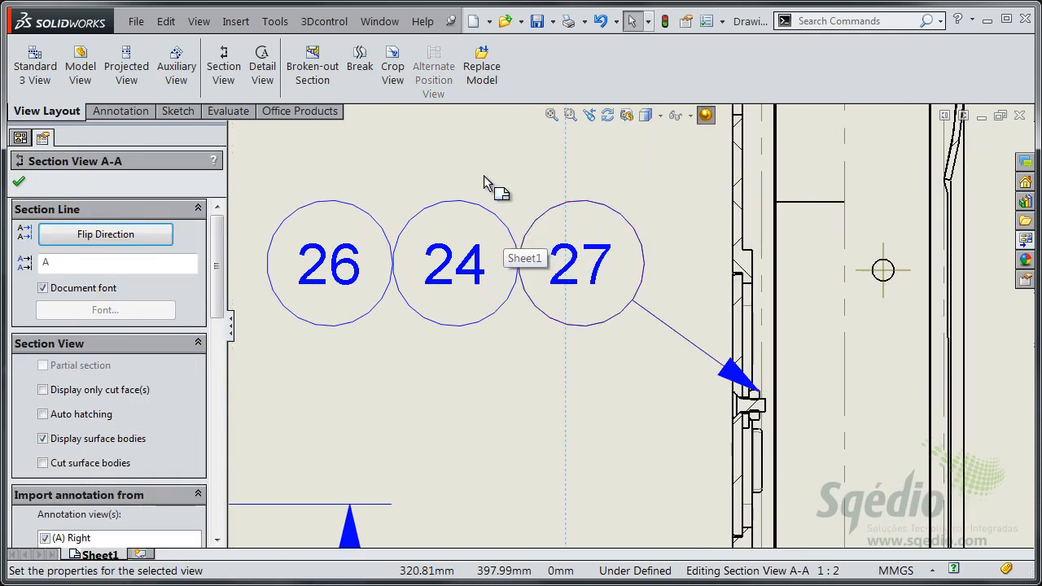
left_click(485, 171)
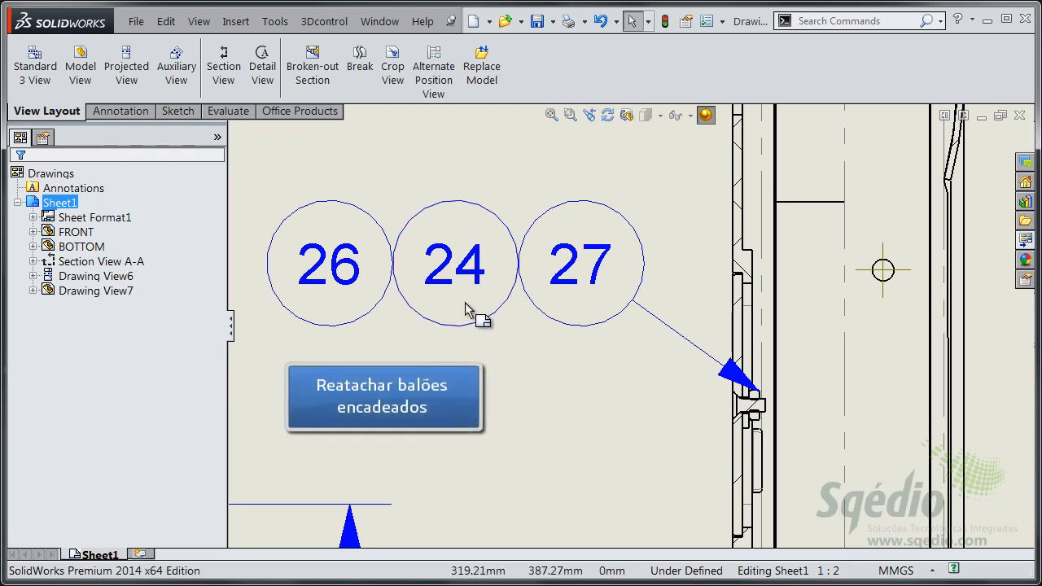
Reattach the middle balloon of the stack to the plain washer in Section View A-A
left_click(595, 269)
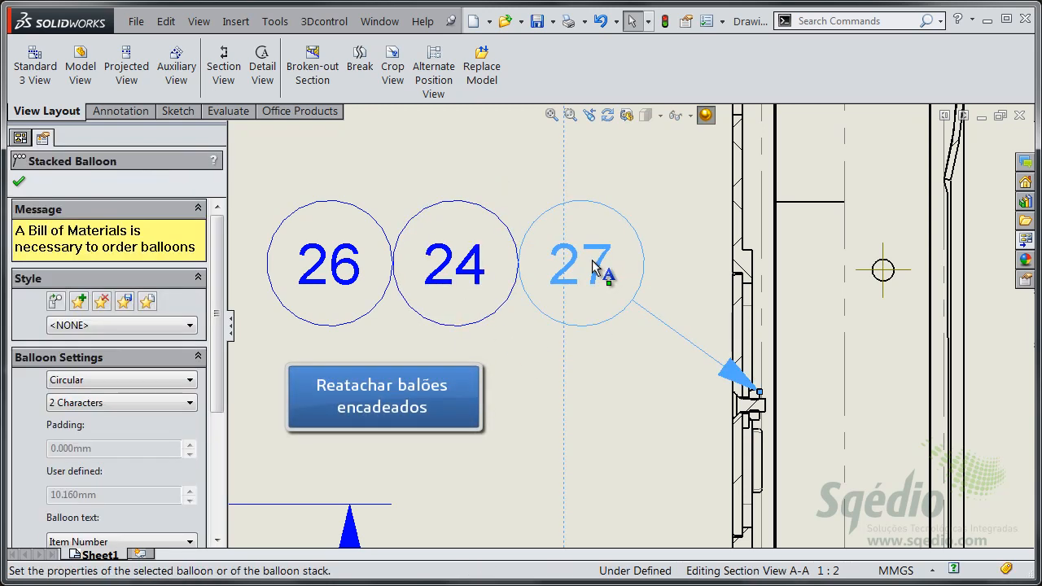
left_click(487, 273)
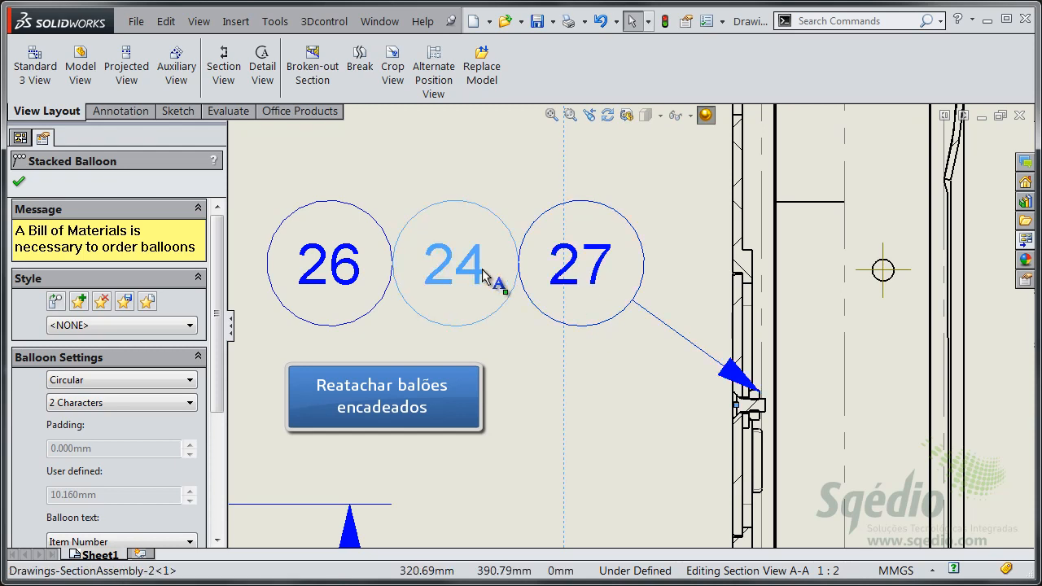
right_click(485, 274)
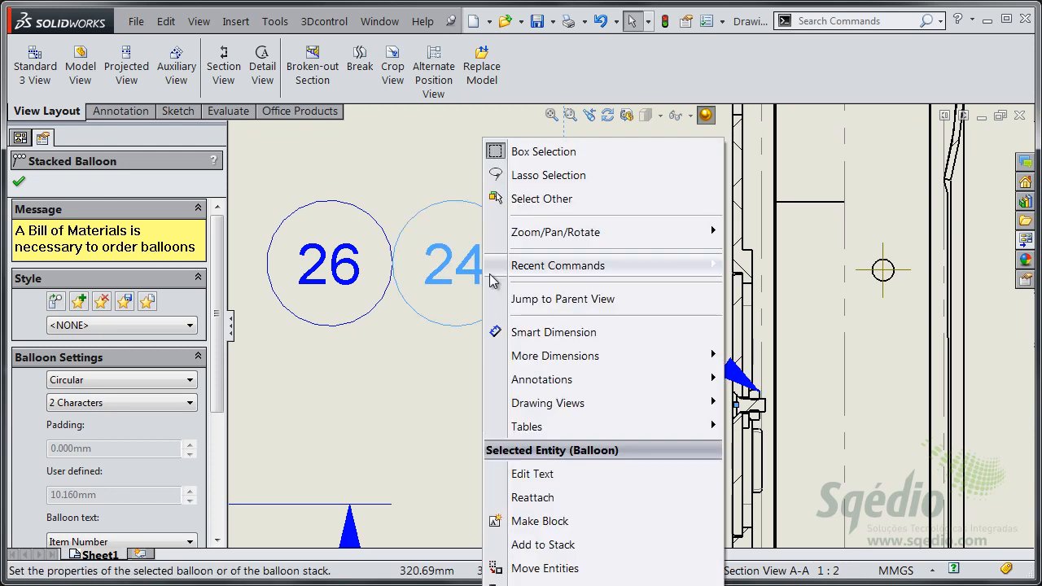
left_click(580, 499)
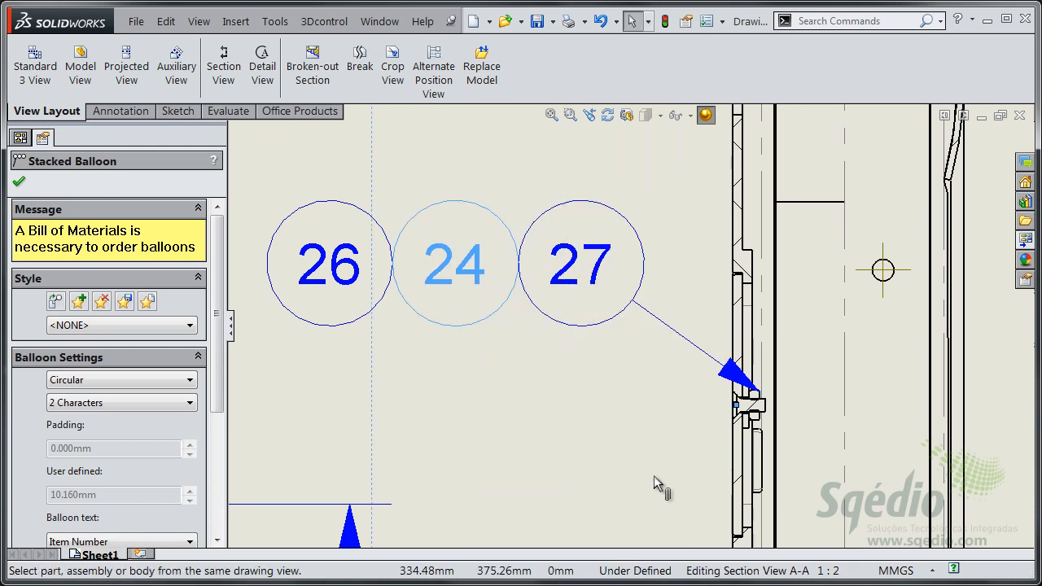
left_click(750, 429)
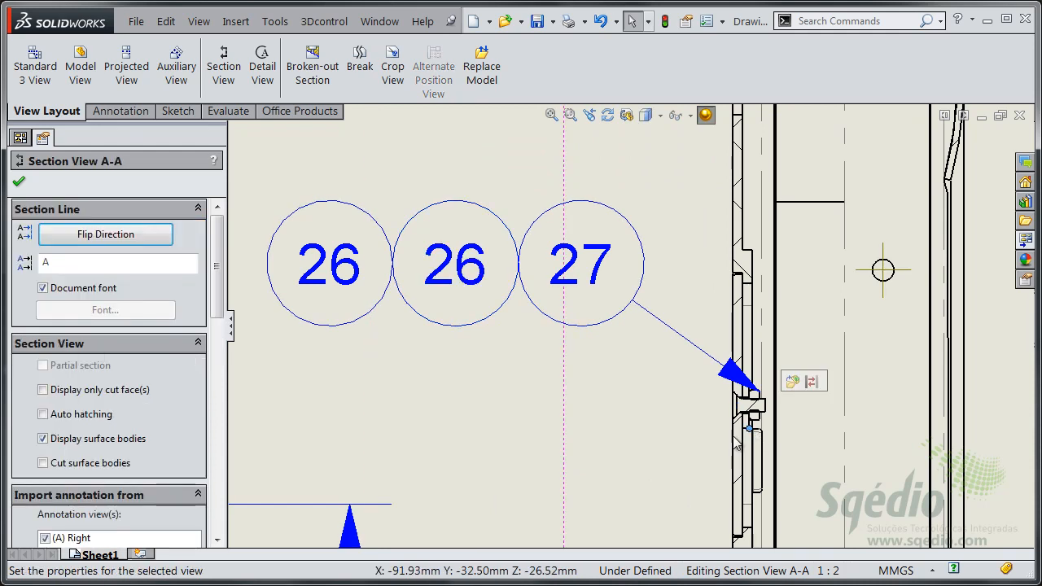
Reattach the leftmost balloon of the stack to the screw in Section View A-A
right_click(352, 295)
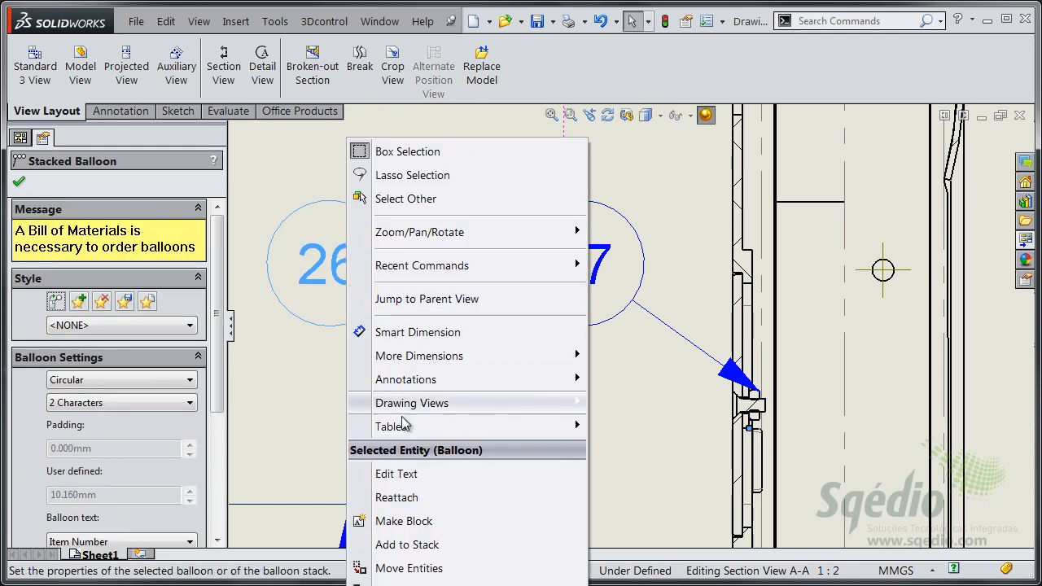
left_click(421, 498)
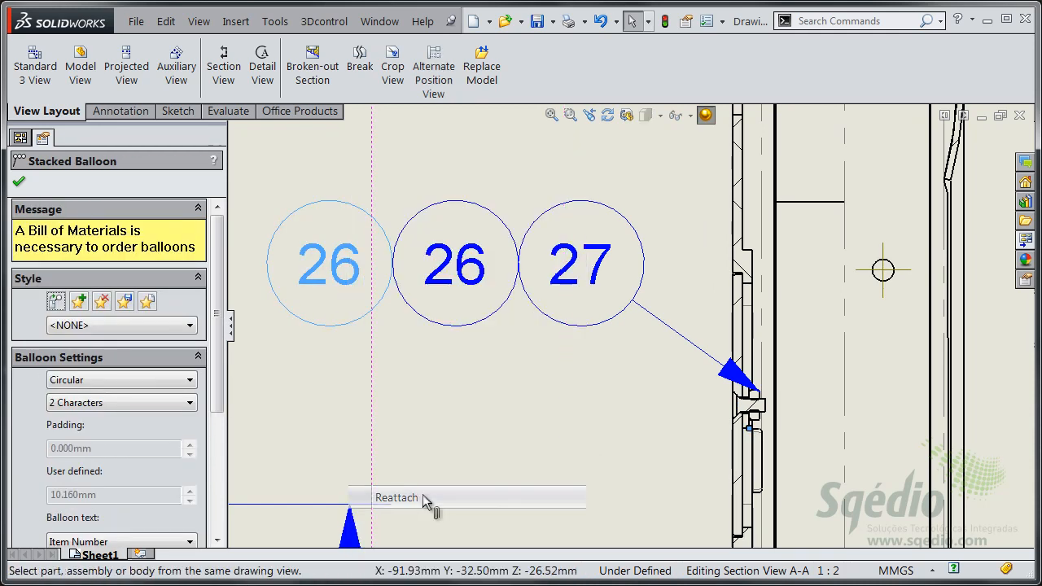
left_click(746, 413)
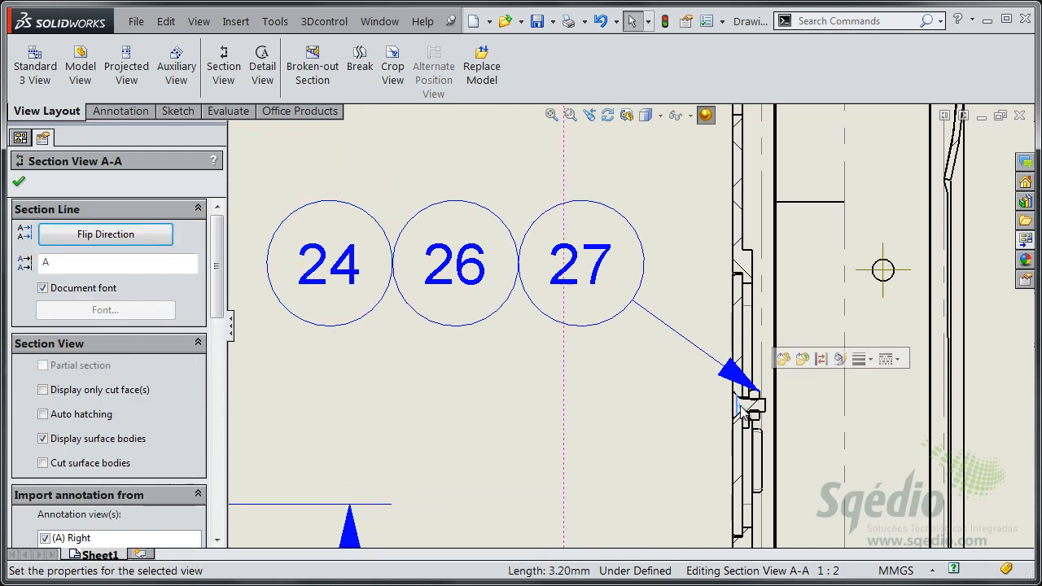
left_click(456, 352)
scroll(480, 393, "up", 1)
scroll(479, 393, "up", 5)
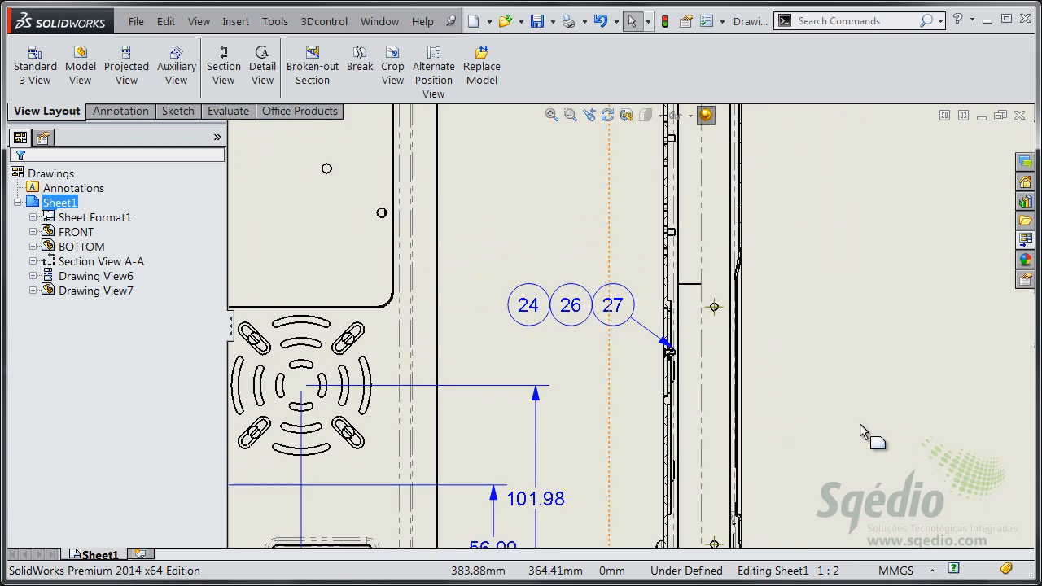
Open the Cover Bezel part from its face in the lower horizontal portion of Section View A-A
mouse_move(879, 447)
middle_mouse_down()
mouse_move(798, 356)
mouse_move(612, 225)
middle_mouse_up()
scroll(698, 281, "down", 2)
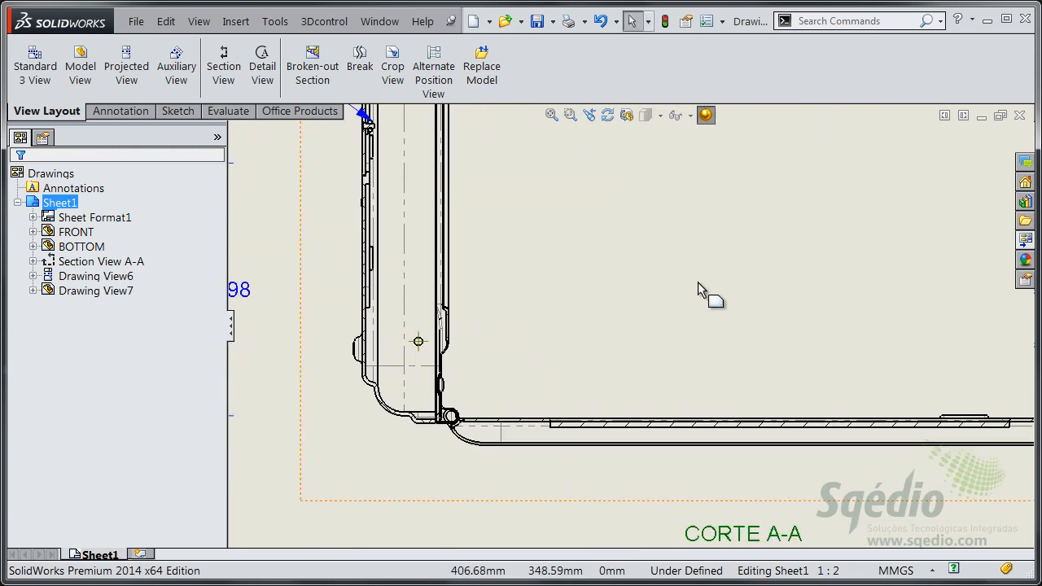
scroll(716, 377, "up", 3)
middle_click_drag(743, 385, 606, 311)
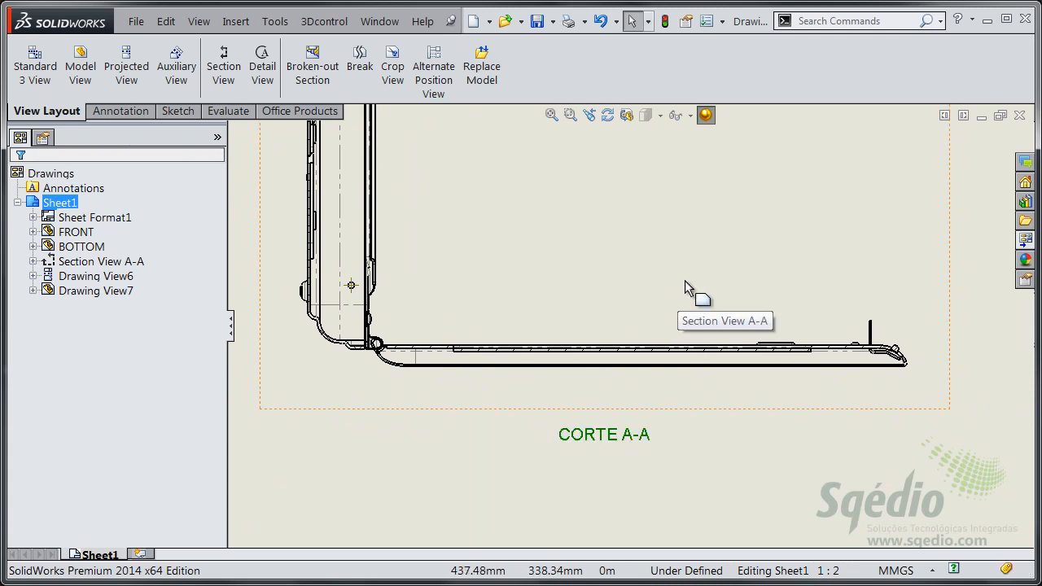
scroll(654, 375, "down", 1)
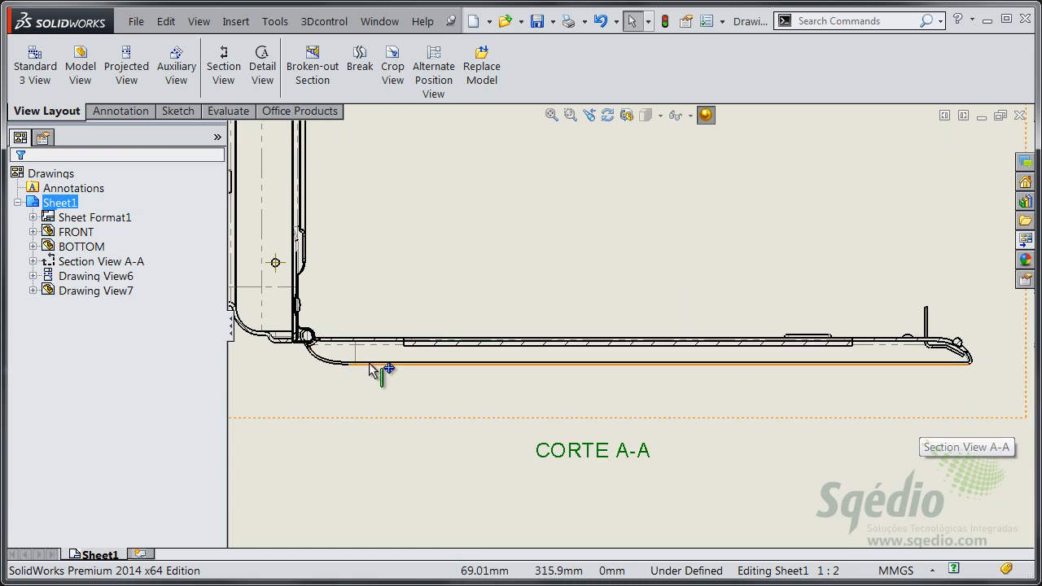
left_click(394, 355)
right_click(395, 357)
left_click(406, 79)
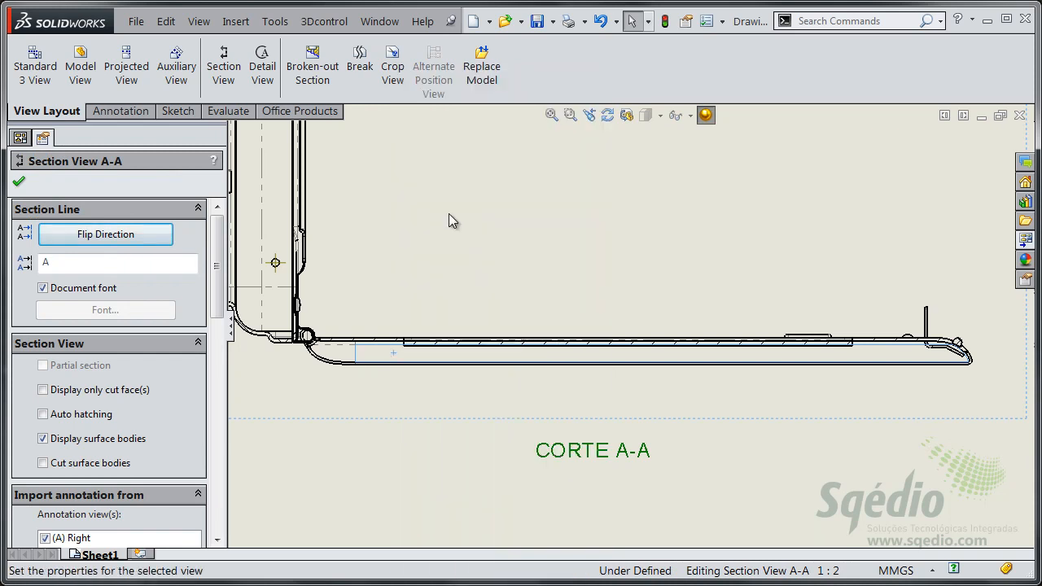
middle_click_drag(689, 412, 857, 399)
scroll(570, 400, "down", 3)
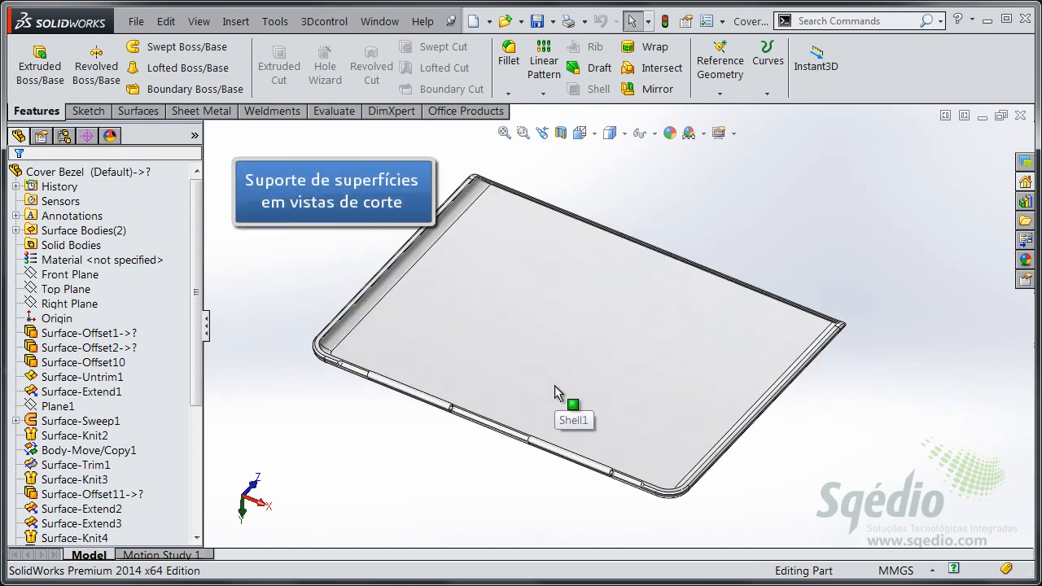
Examine the Surface Bodies and Solid Bodies folders of the Cover Bezel part, and close the part to return to the drawing
middle_click_drag(563, 403, 562, 369)
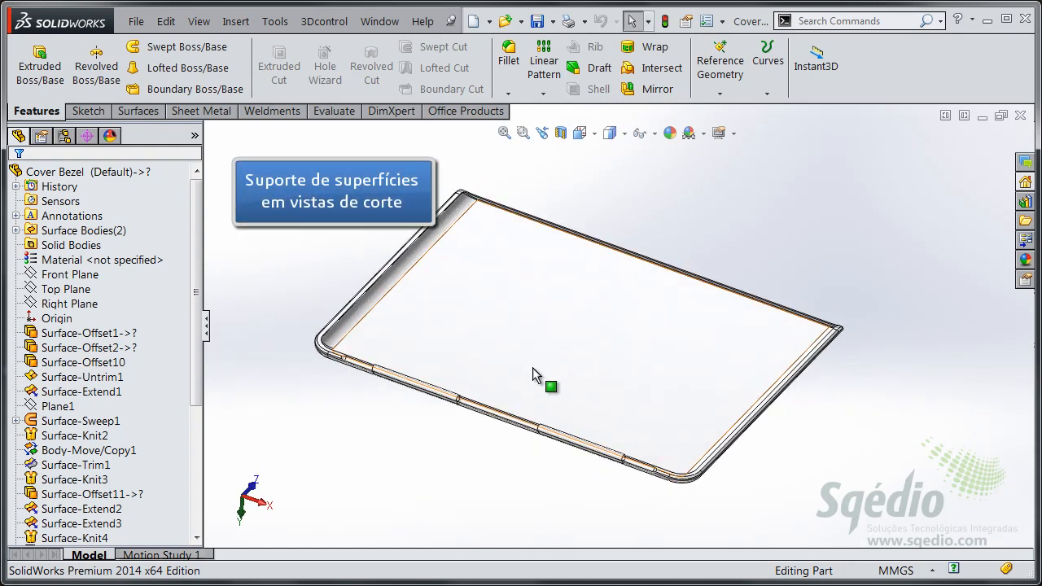
left_click(51, 247)
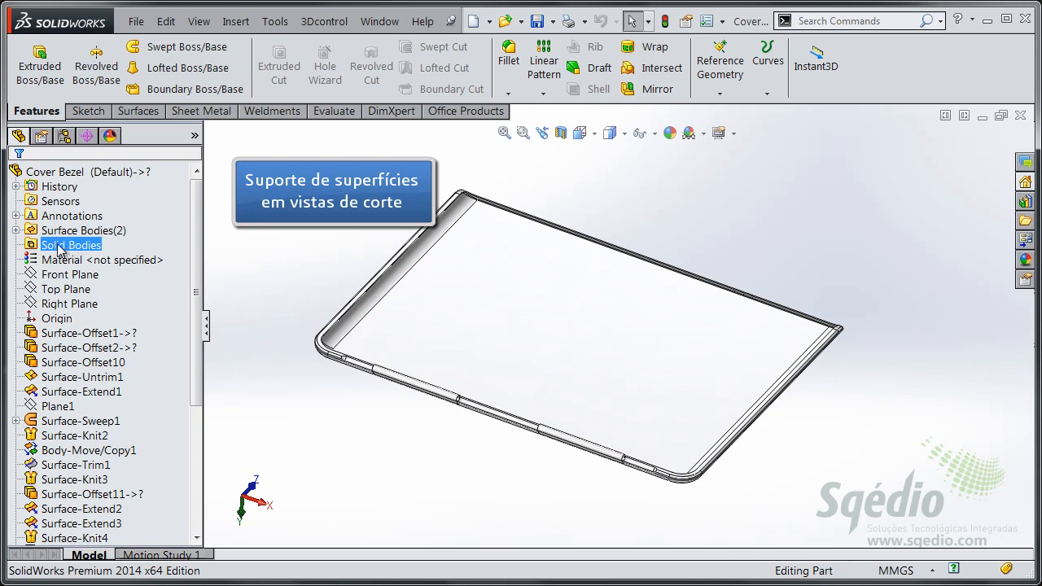
left_click(15, 231)
left_click(69, 245)
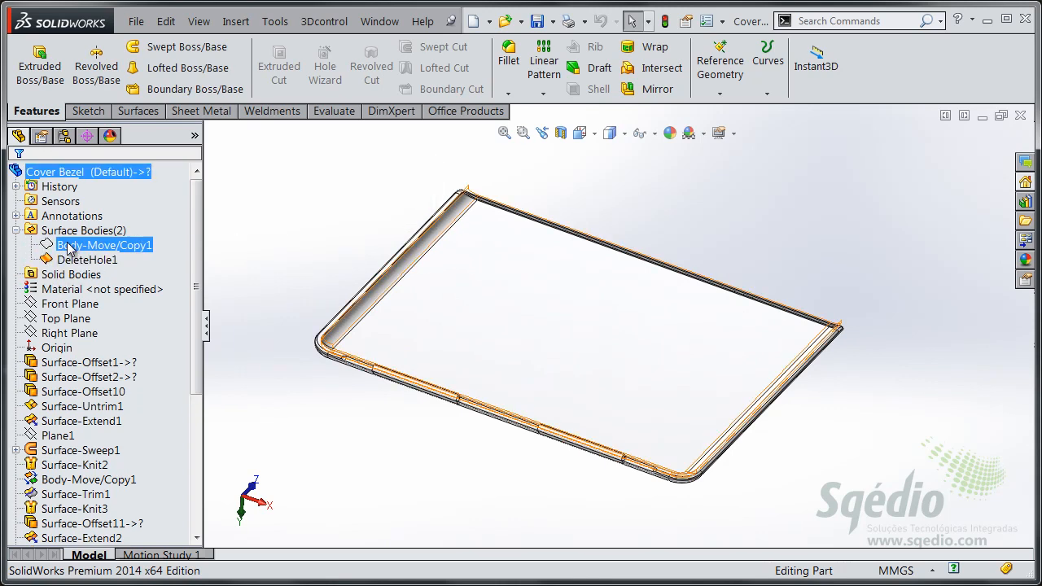
left_click(81, 260)
left_click(61, 277)
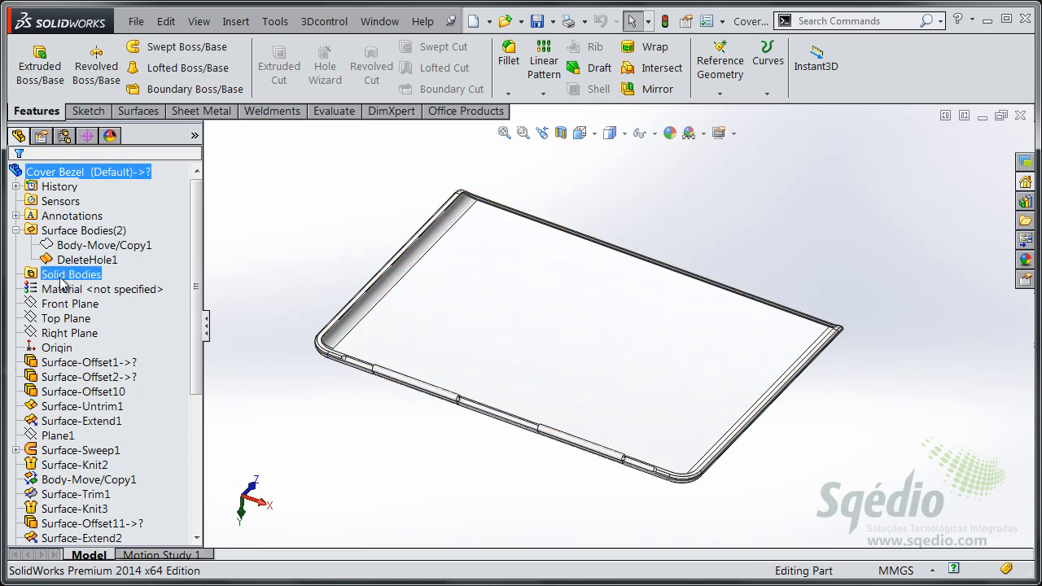
mouse_move(336, 215)
middle_mouse_down()
mouse_move(357, 227)
mouse_move(348, 220)
middle_mouse_up()
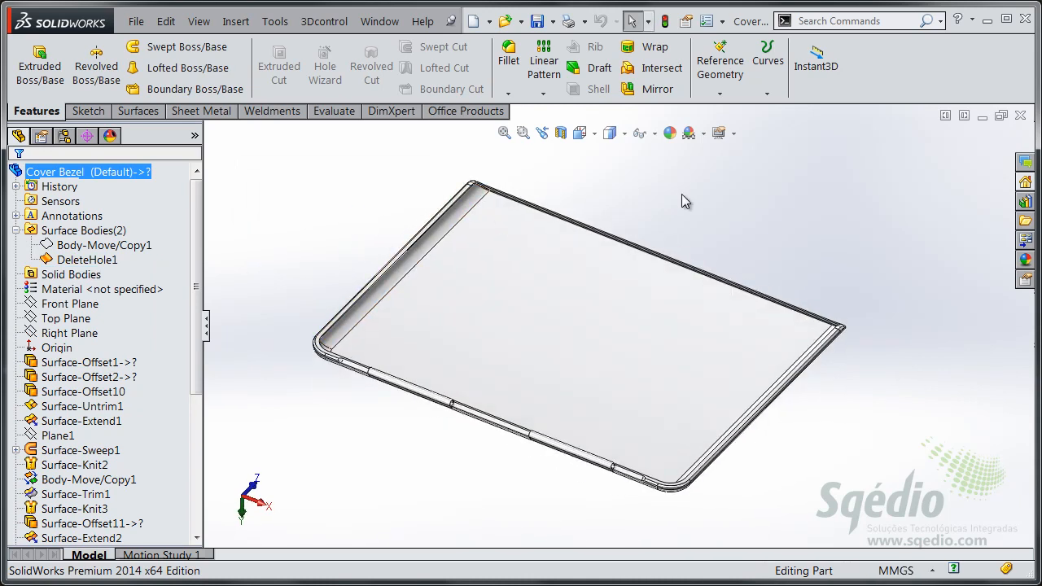
left_click(1021, 116)
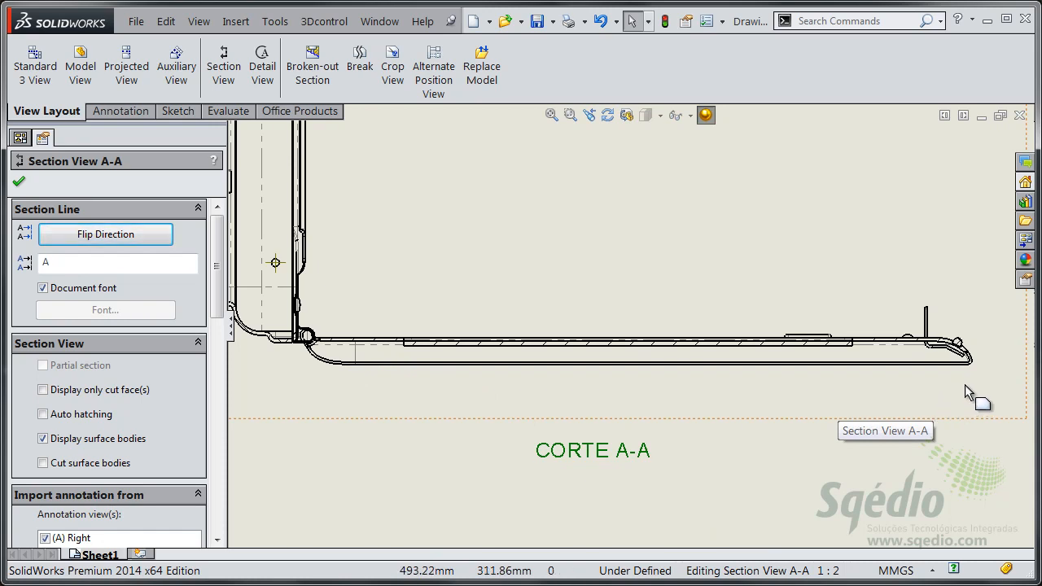
Start Smart Dimension and use Find Intersection between the outer curved edge and the bottom edge at Section View A-A's lower right corner
scroll(987, 369, "down", 6)
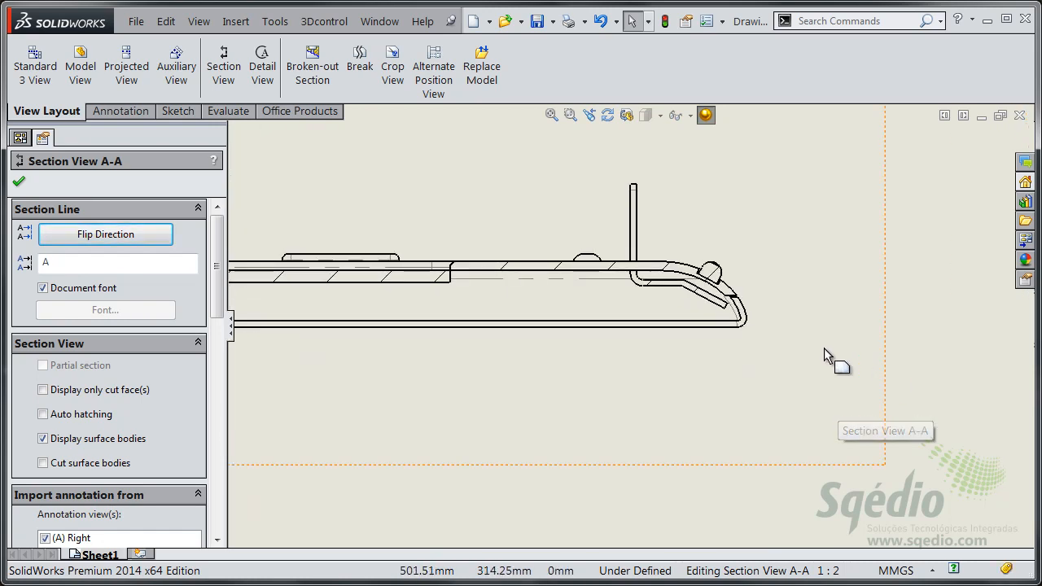
scroll(824, 348, "down", 2)
right_click_drag(787, 360, 795, 271)
scroll(759, 313, "down", 2)
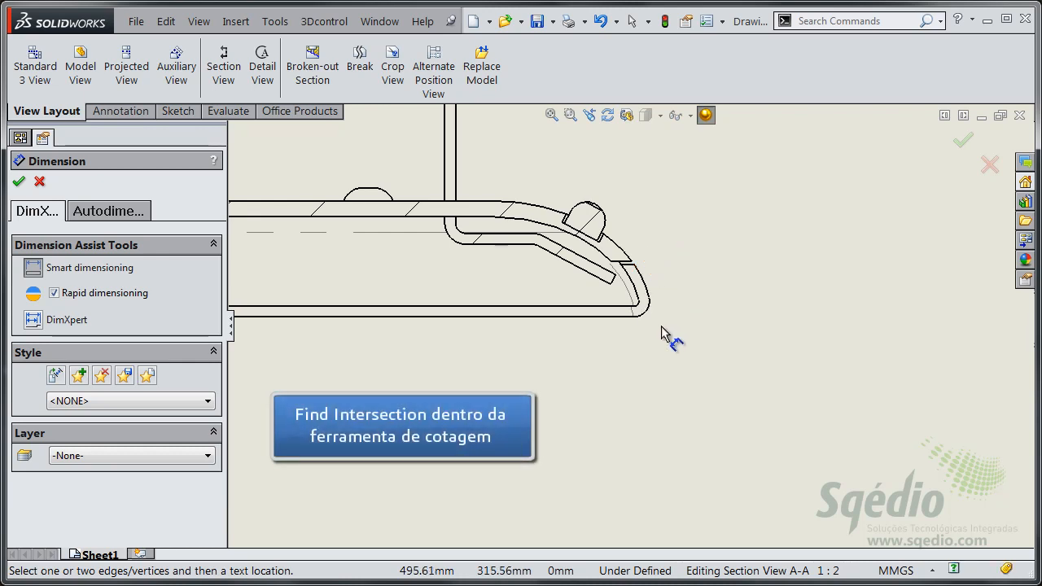
scroll(665, 318, "down", 2)
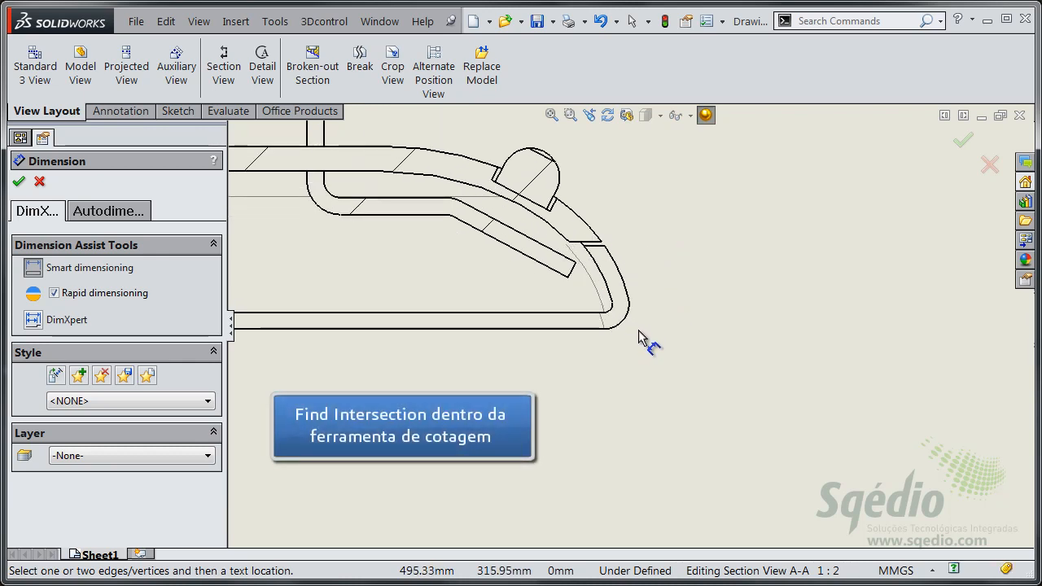
right_click(623, 281)
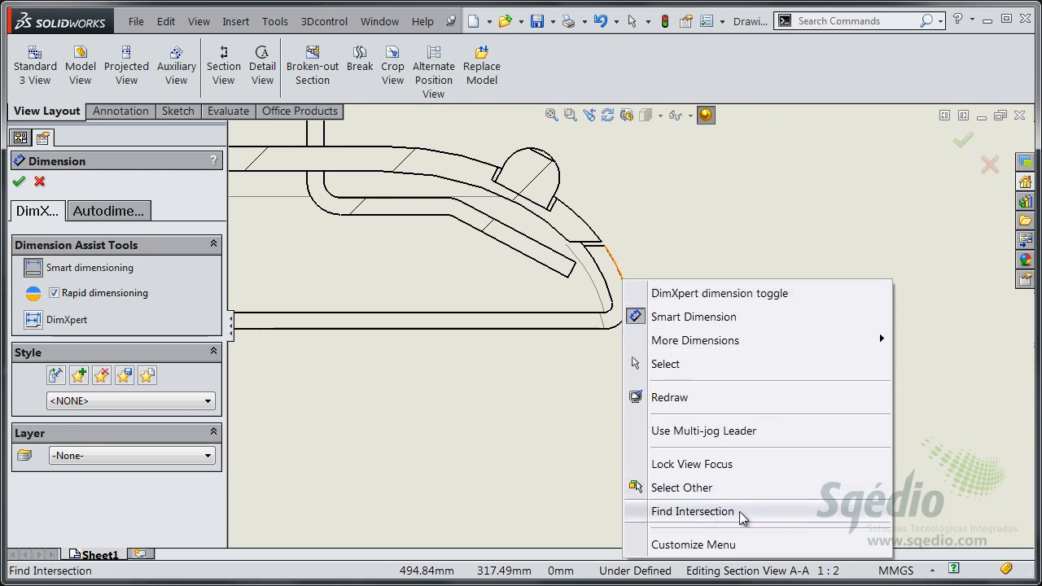
left_click(693, 511)
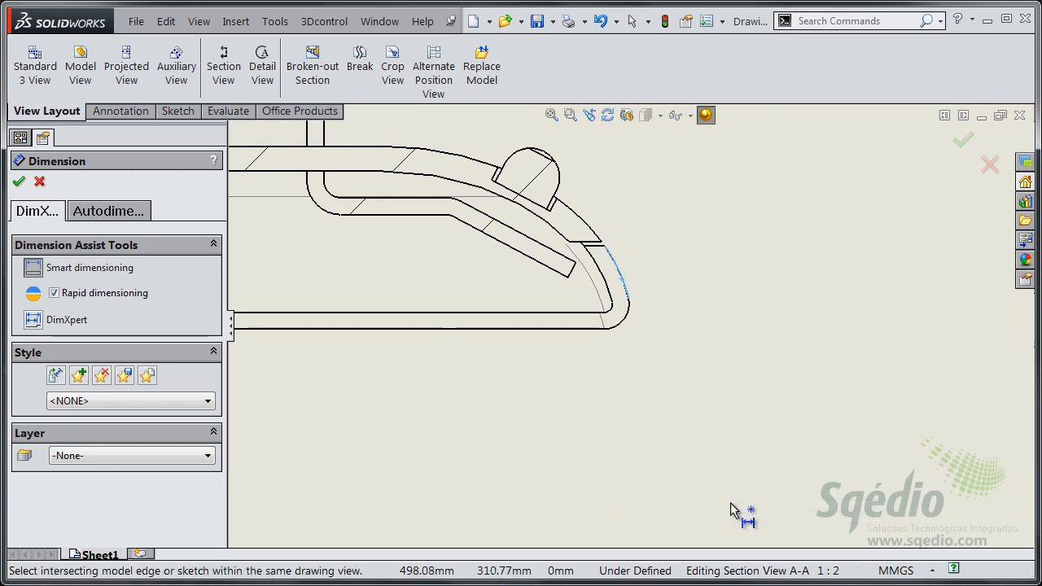
left_click(573, 330)
Find the intersection of the top outer arc and left vertical edge, and place a horizontal dimension between both intersections above Section View A-A
scroll(642, 334, "up", 5)
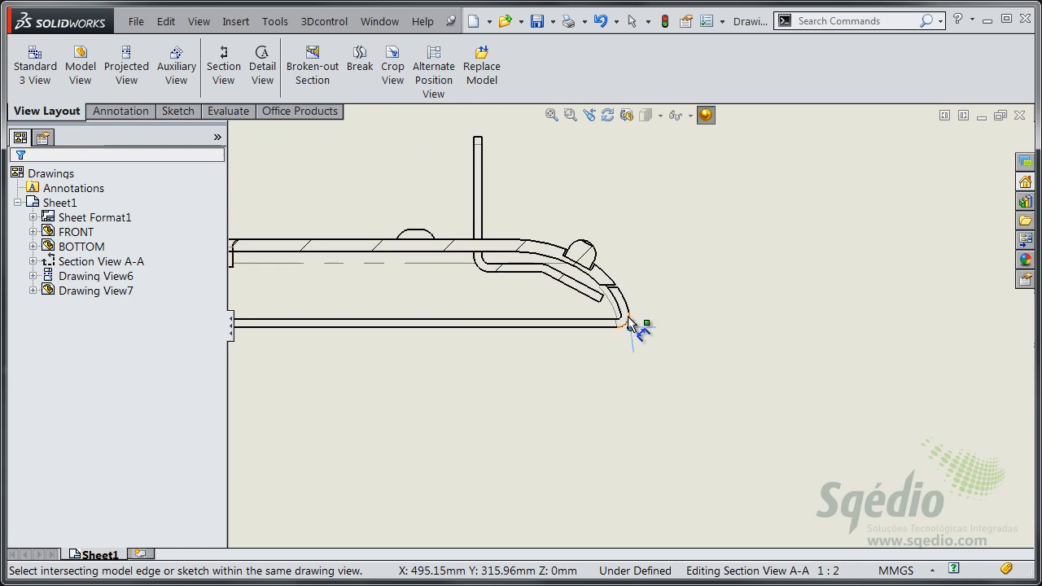
scroll(469, 183, "up", 2)
scroll(534, 237, "down", 7)
scroll(513, 207, "down", 2)
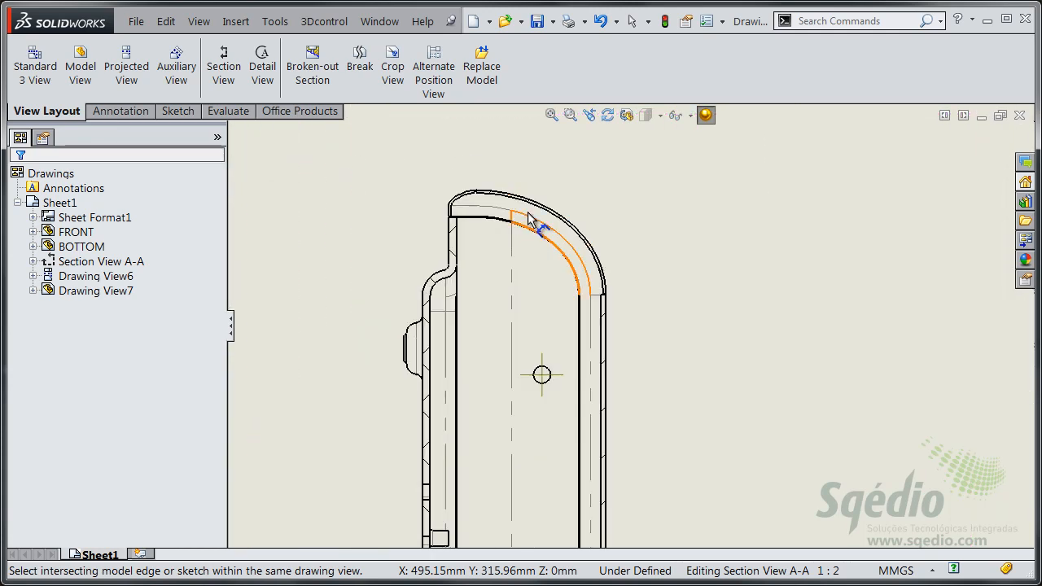
right_click(540, 202)
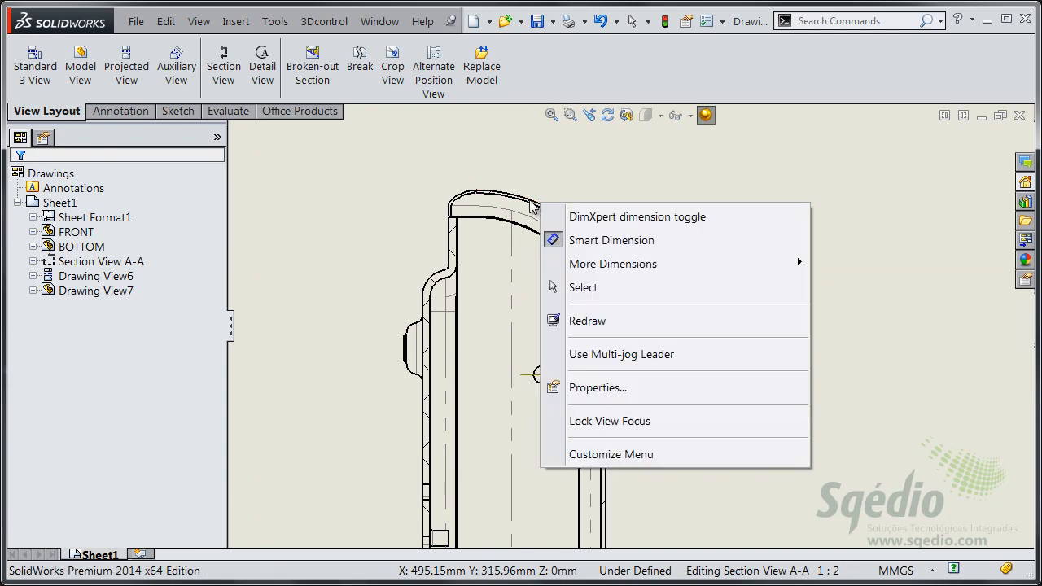
right_click(530, 201)
right_click(524, 197)
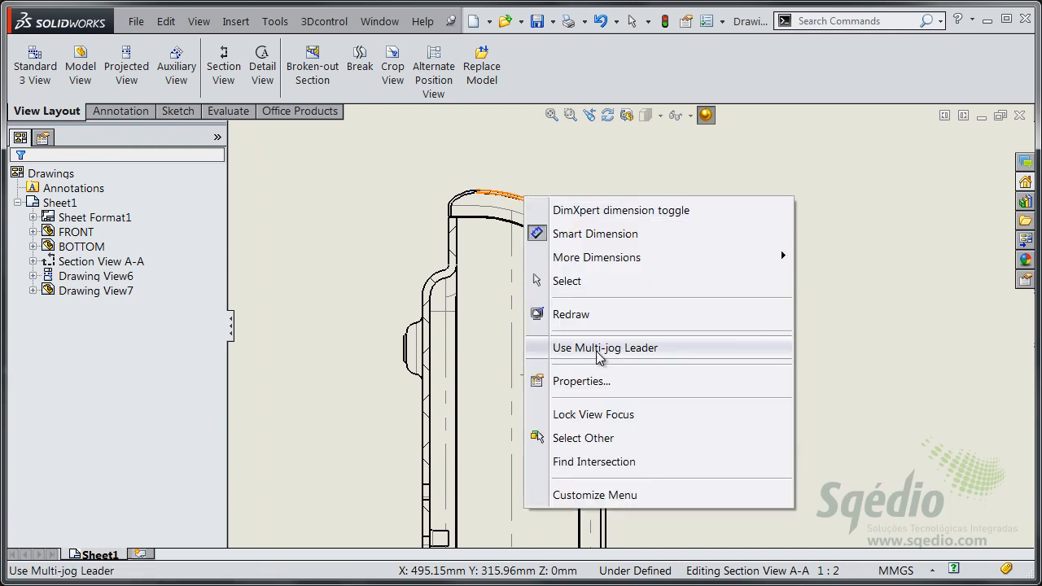
left_click(616, 462)
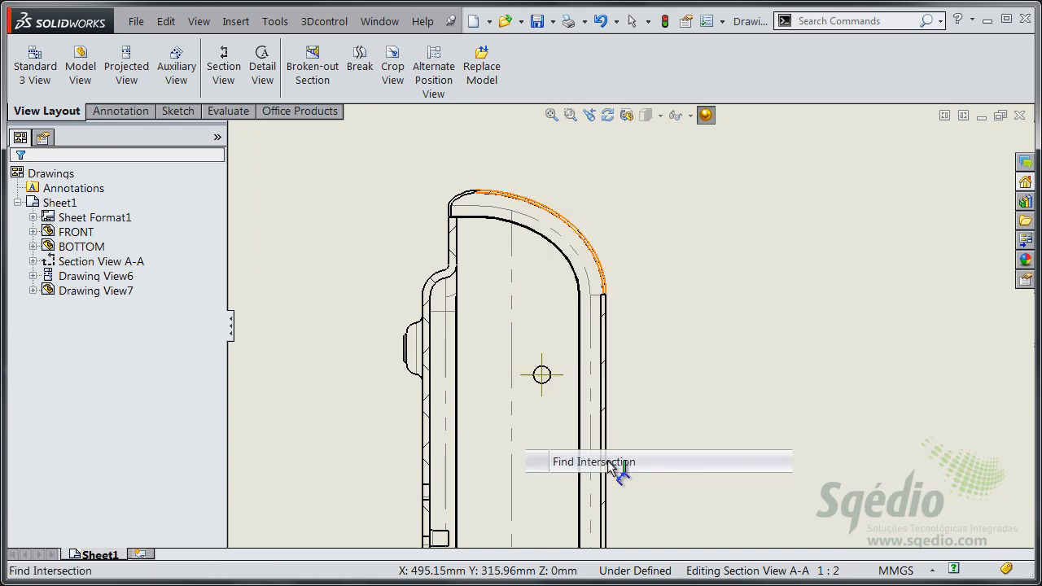
left_click(451, 238)
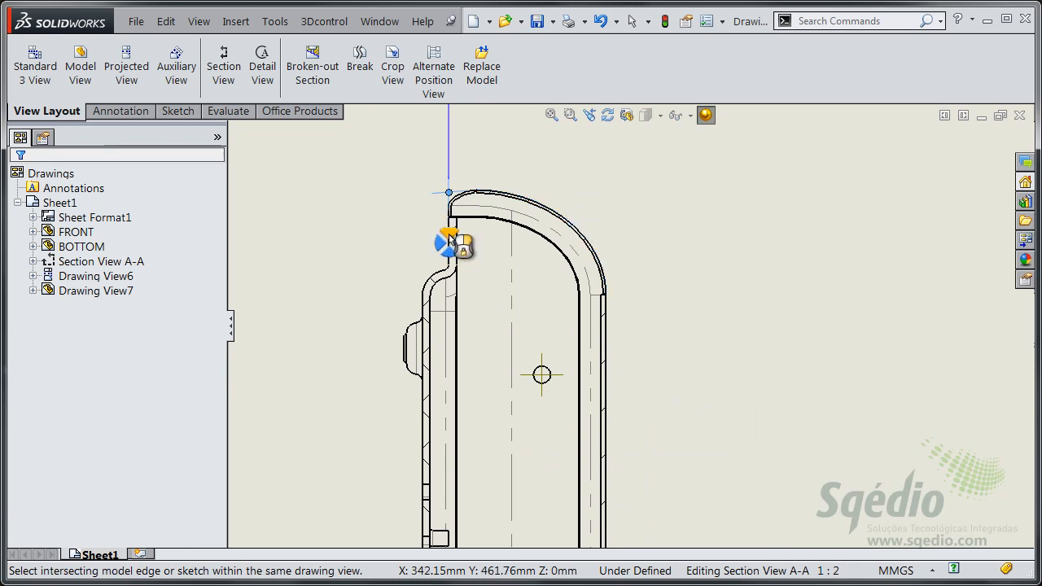
mouse_move(735, 332)
middle_mouse_down()
mouse_move(491, 312)
mouse_move(512, 335)
middle_mouse_up()
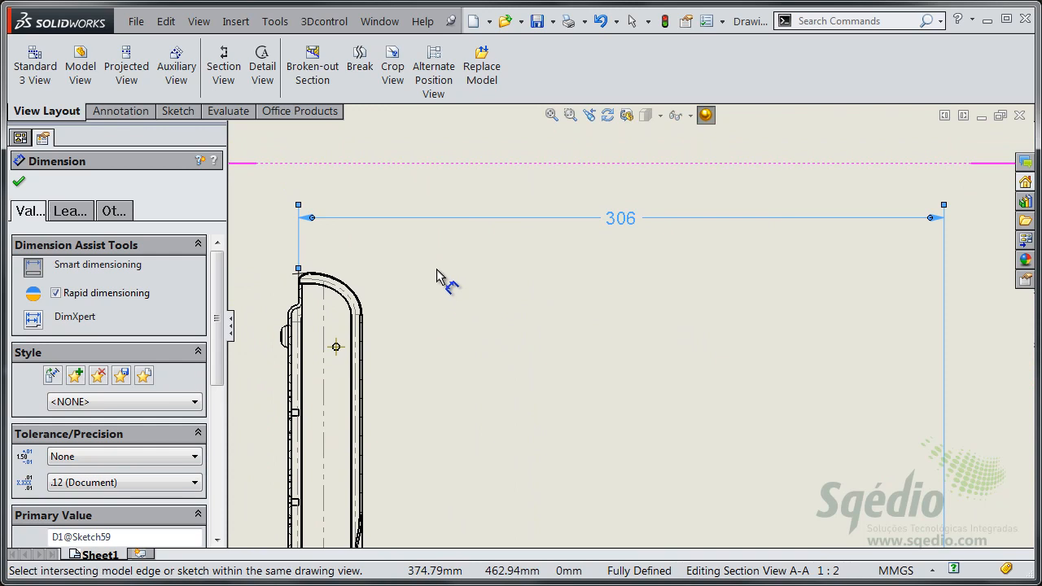
key("Escape")
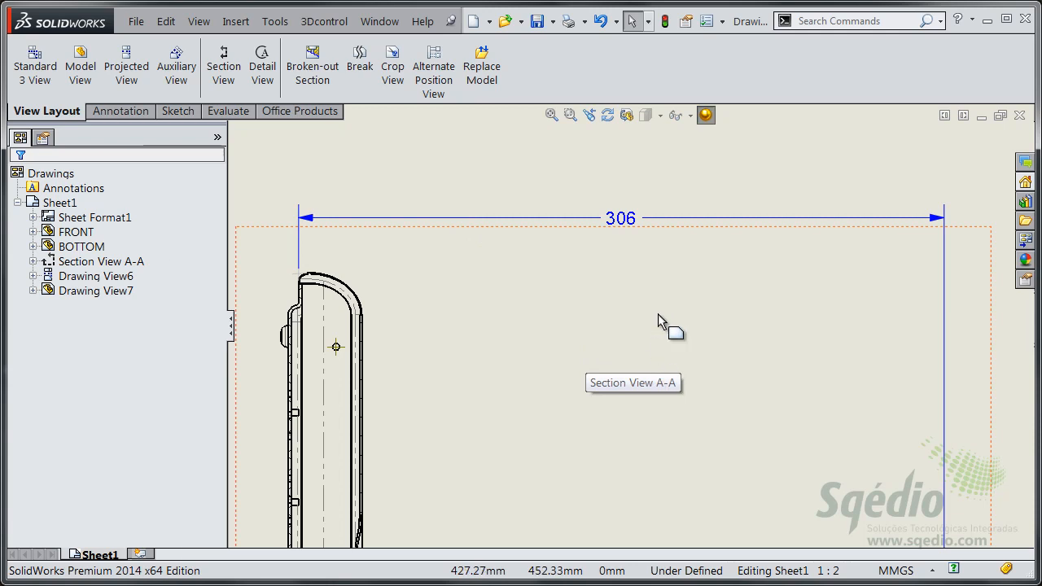
Override the document display for the horizontal dimension above Section View A-A and change its dimension line to a dash-dot style
left_click(631, 222)
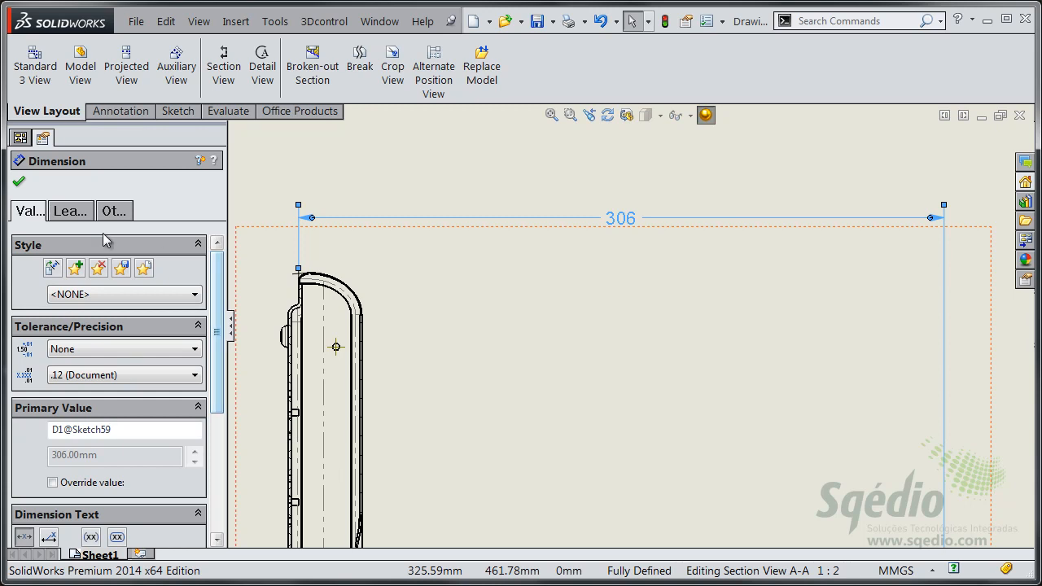
left_click(70, 211)
left_click_drag(220, 269, 220, 346)
left_click(52, 317)
left_click(190, 345)
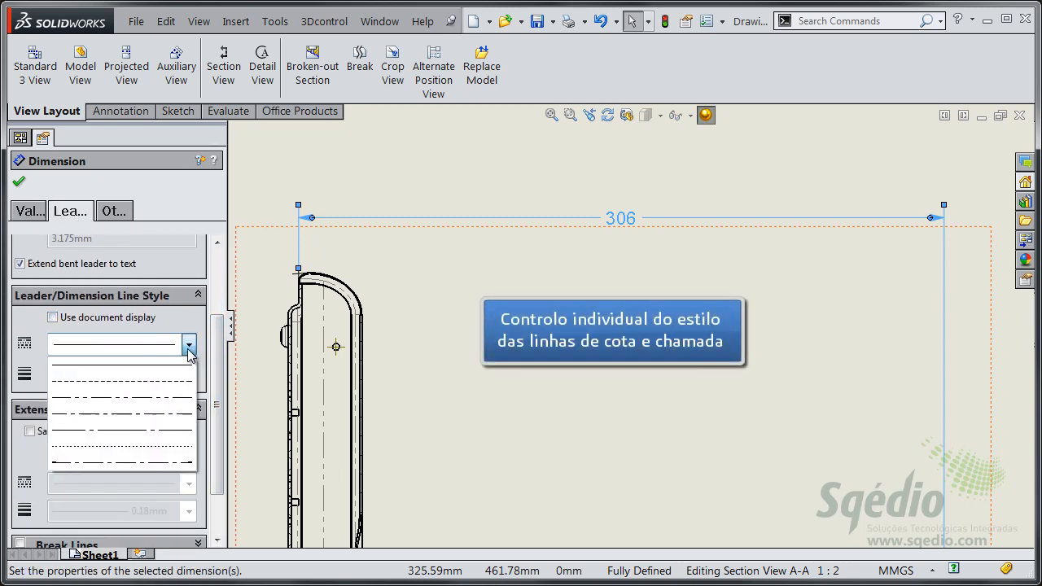
left_click(155, 380)
left_click(189, 346)
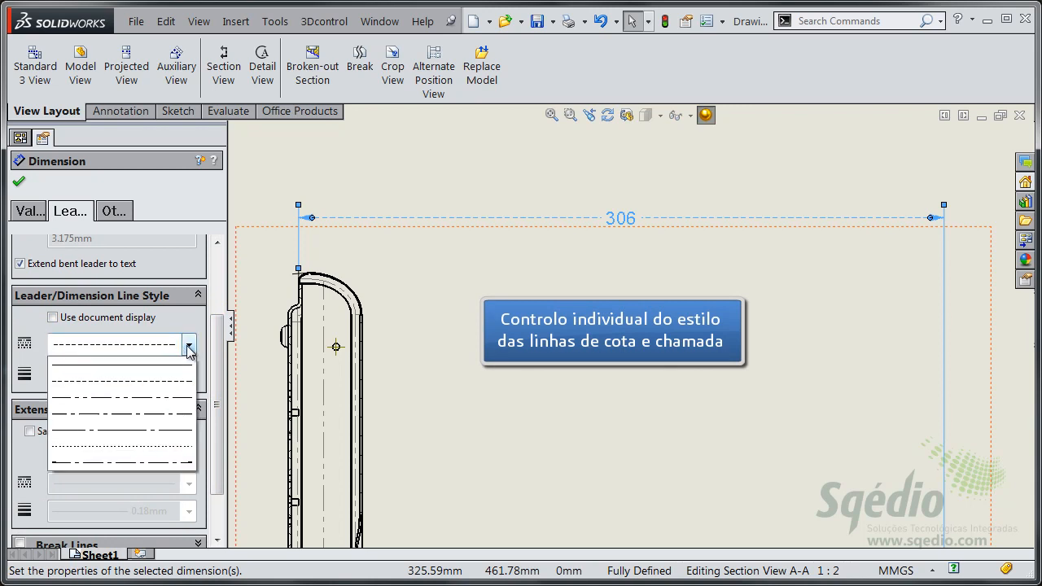
left_click(155, 399)
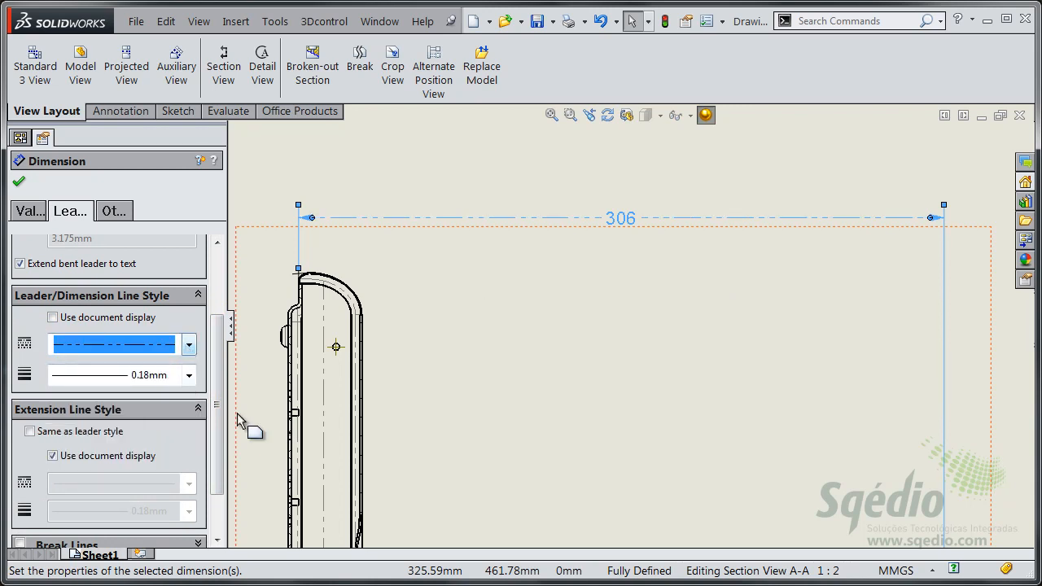
Enable a custom text position for the horizontal dimension and place its text above the unbroken dimension line
left_click_drag(216, 363, 218, 429)
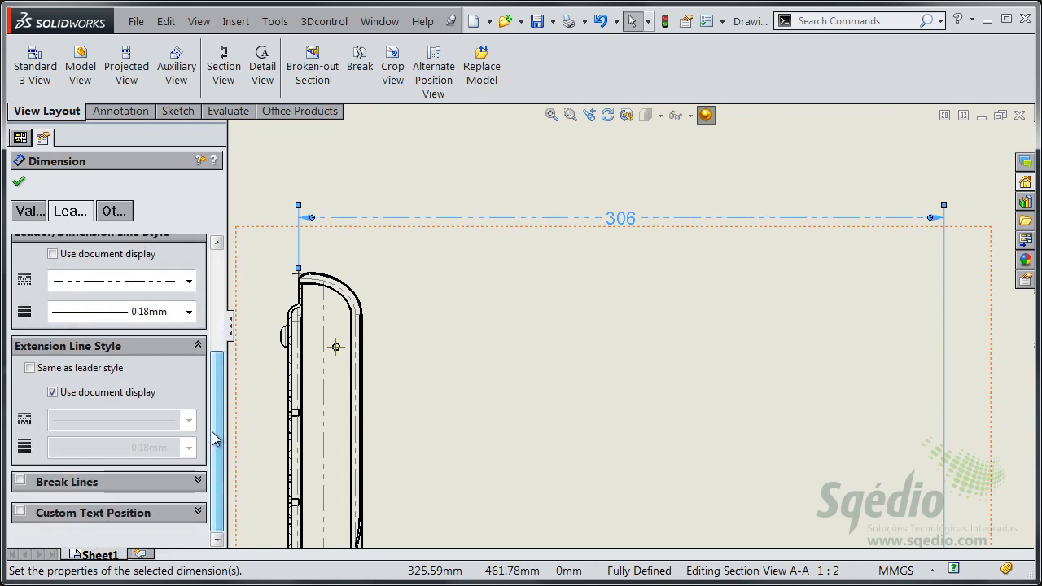
left_click(19, 513)
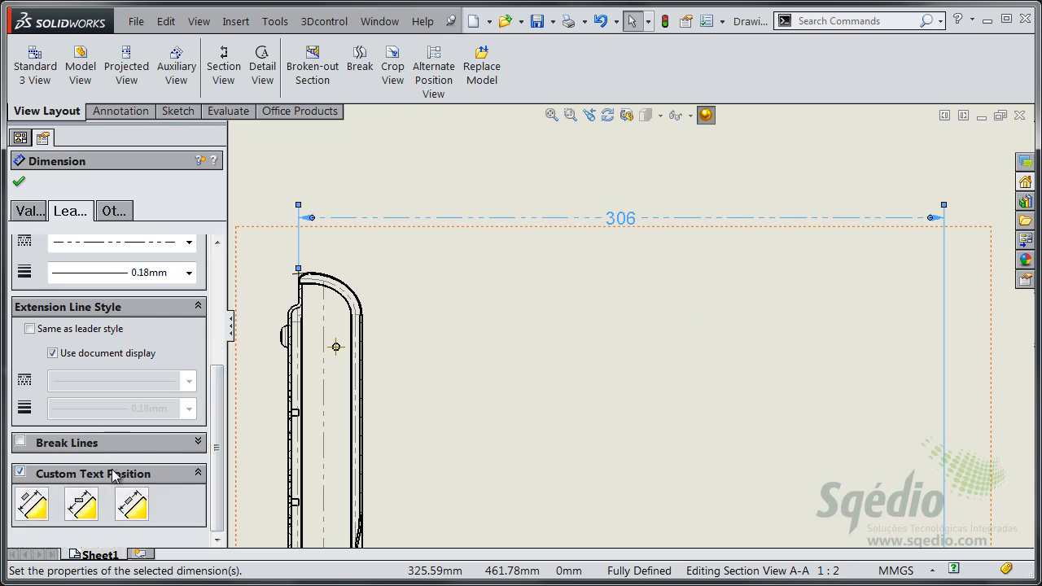
left_click(30, 505)
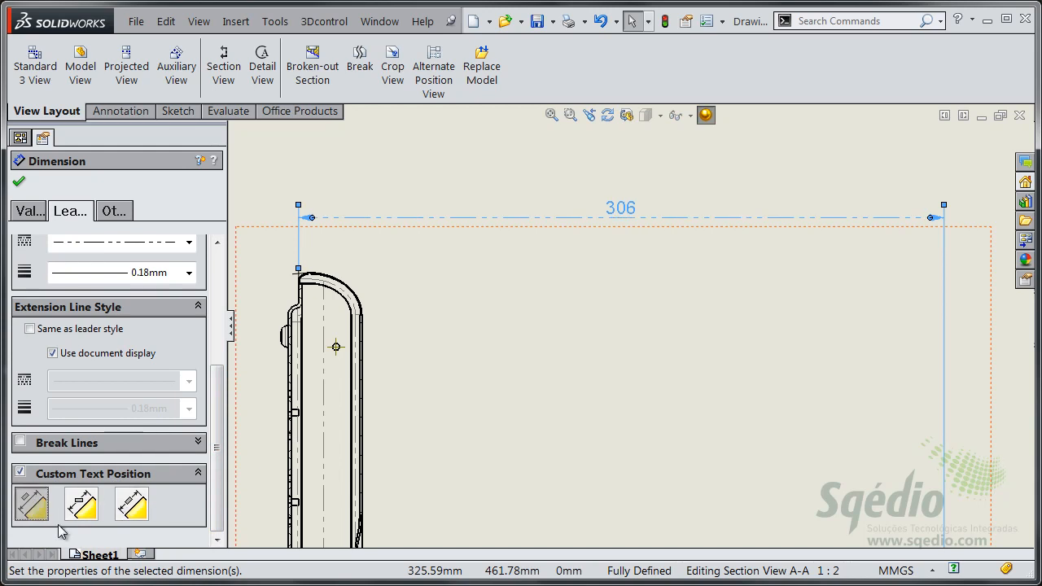
Enable dual dimension display for the horizontal dimension and split its two values above and below the dimension line
left_click_drag(218, 389, 227, 265)
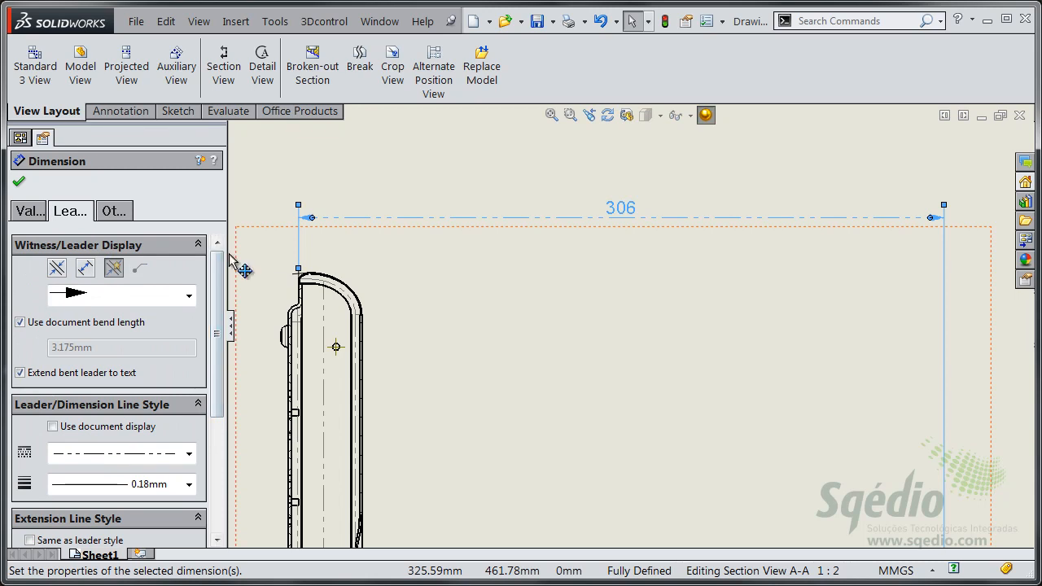
left_click(30, 213)
left_click_drag(216, 269, 214, 522)
left_click(20, 513)
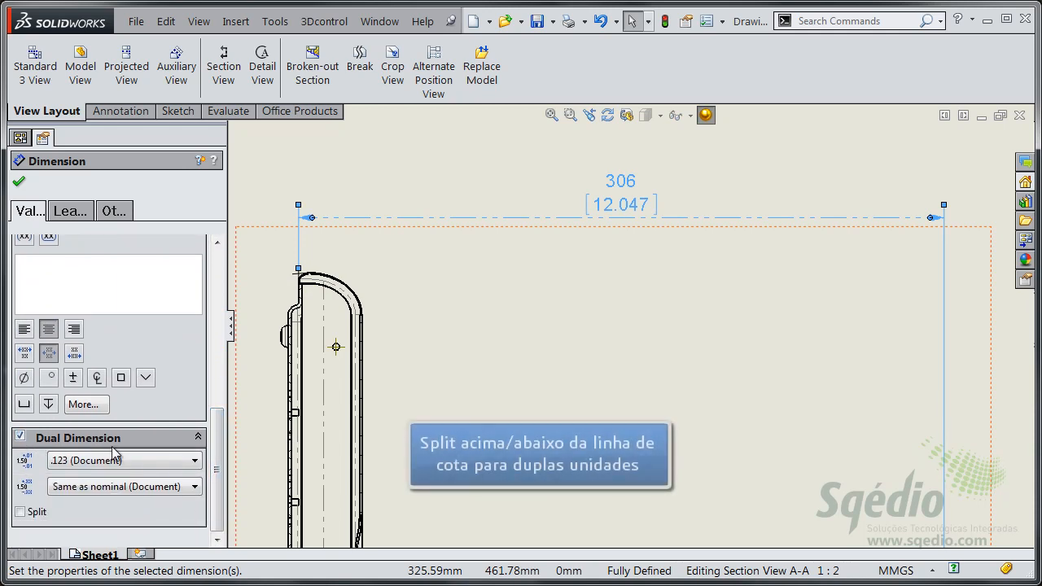
left_click(20, 512)
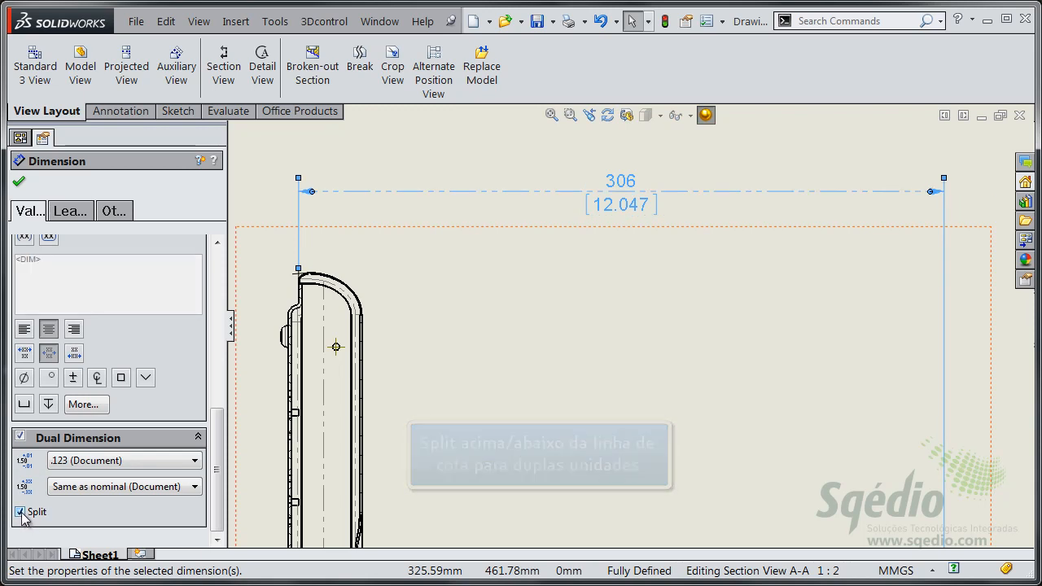
left_click(21, 512)
left_click(20, 512)
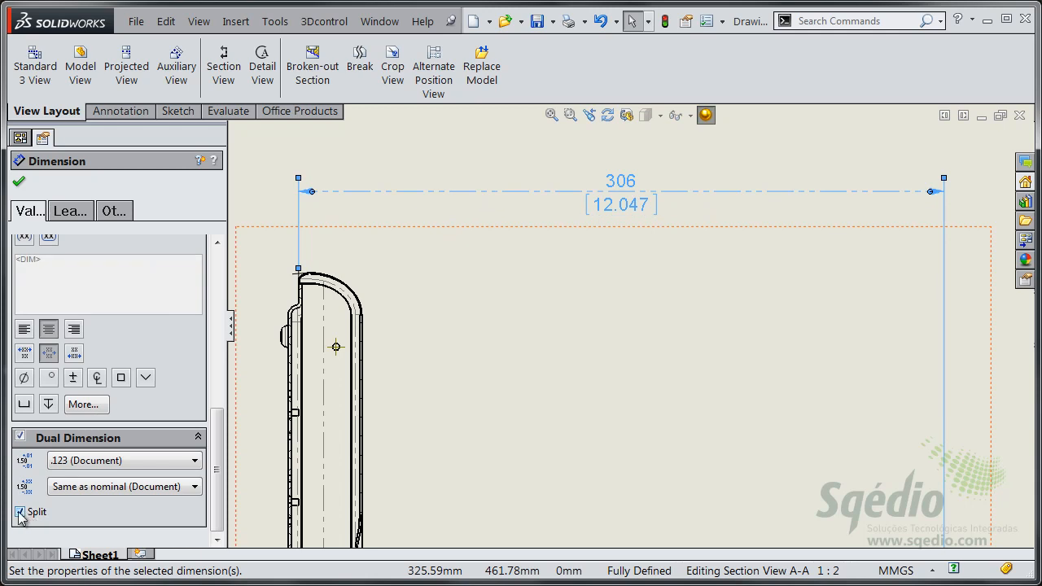
Turn off dual display for the horizontal dimension, then add "por cima" after its value and "por baixo" below the dimension line
left_click(20, 512)
left_click(20, 437)
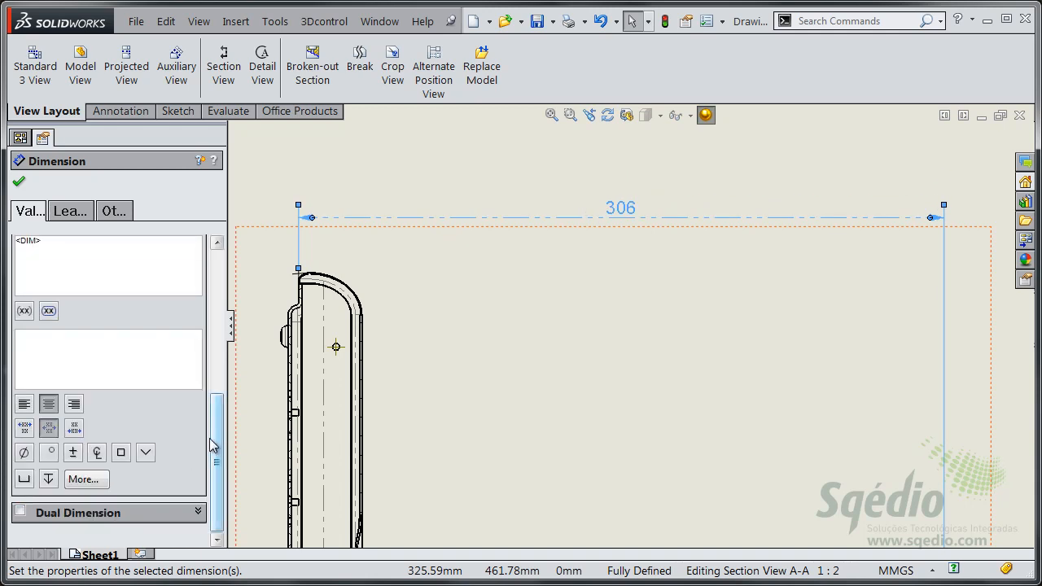
left_click_drag(216, 446, 216, 420)
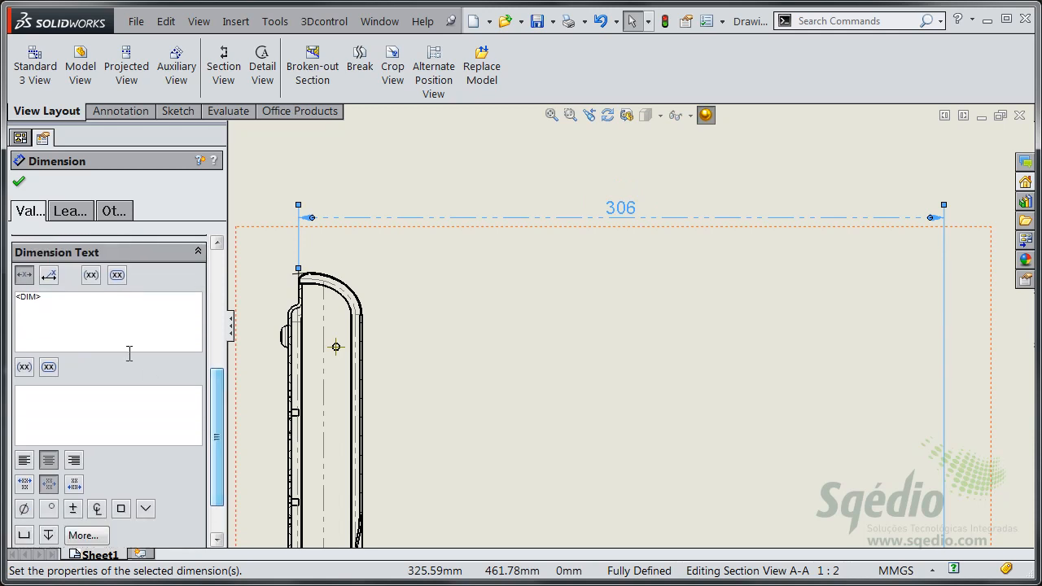
left_click(108, 302)
type("por cima")
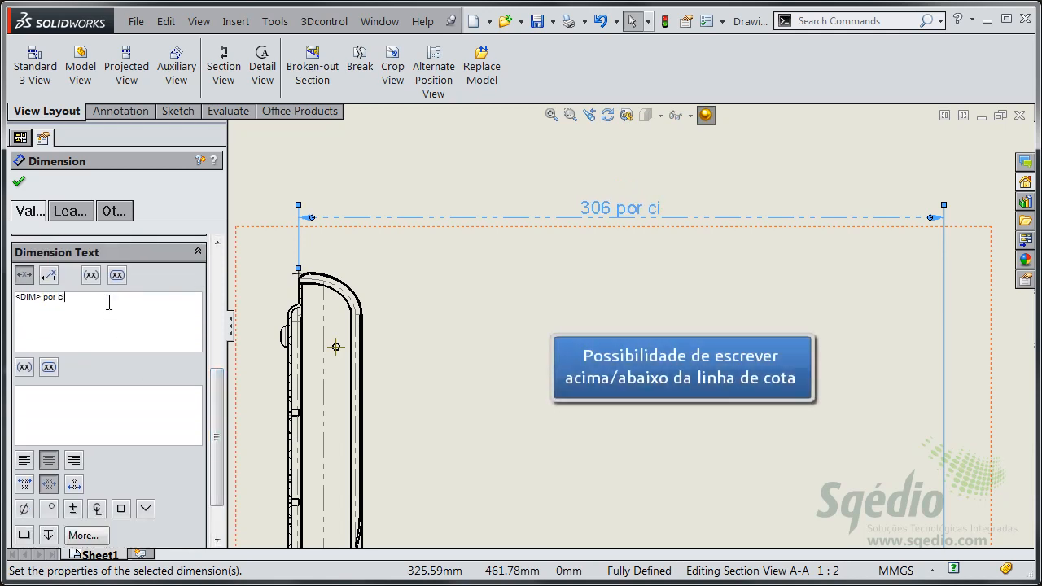
left_click(91, 390)
type("por baixo")
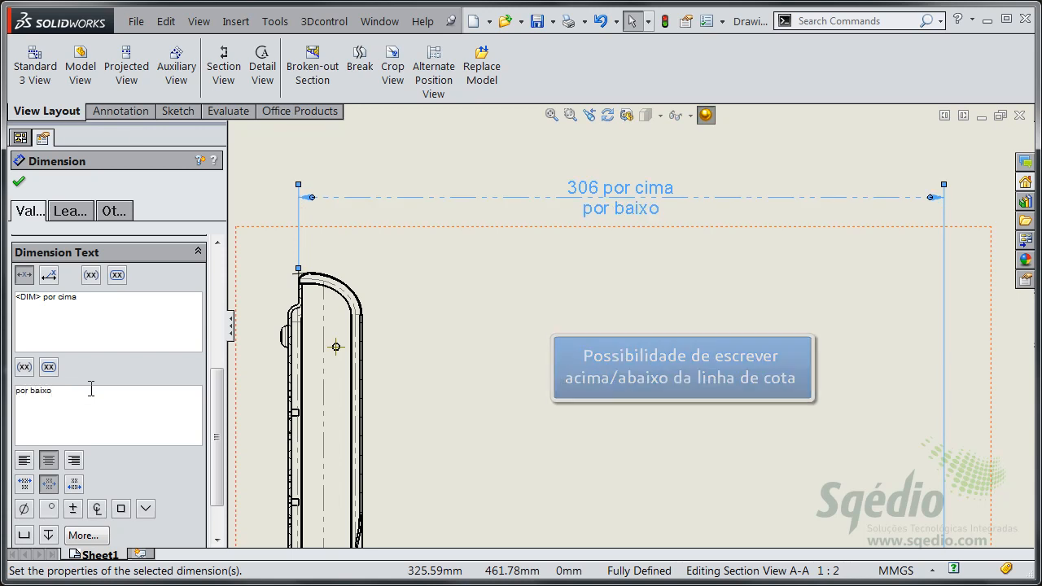
scroll(218, 392, "up", 5)
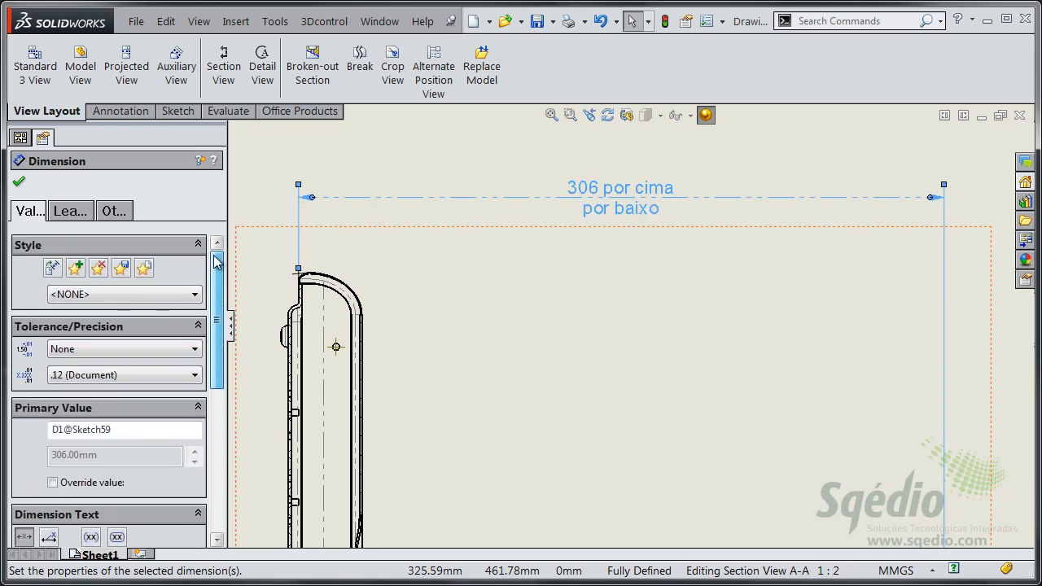
left_click(20, 184)
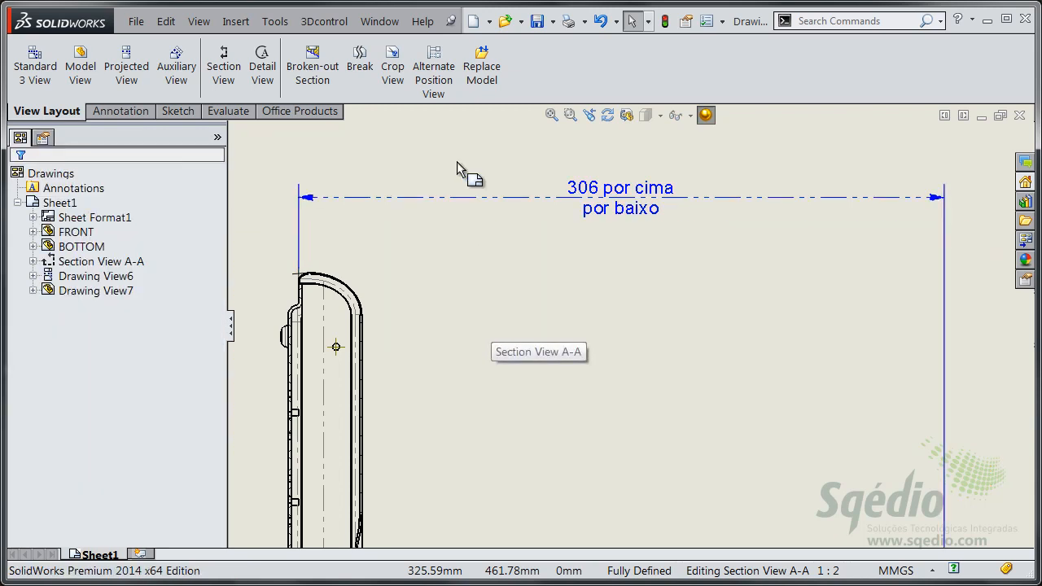
Attach the note above the title block to Section View A-A
left_click(628, 345)
scroll(663, 384, "up", 4)
mouse_move(802, 447)
middle_mouse_down()
mouse_move(709, 285)
mouse_move(606, 186)
middle_mouse_up()
mouse_move(771, 443)
middle_mouse_down()
mouse_move(685, 347)
mouse_move(591, 269)
middle_mouse_up()
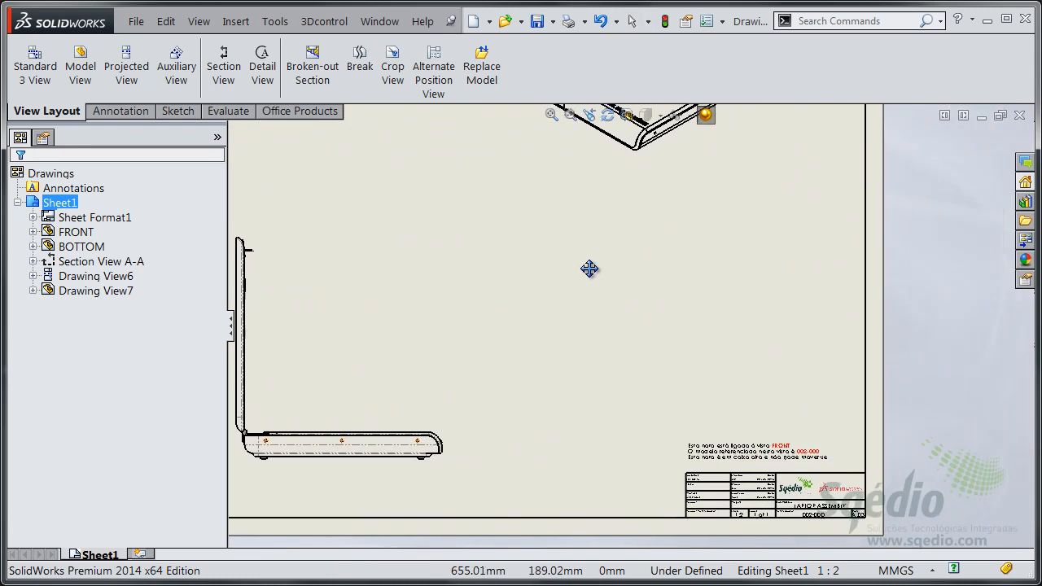
middle_click_drag(691, 426, 611, 314)
scroll(698, 367, "down", 5)
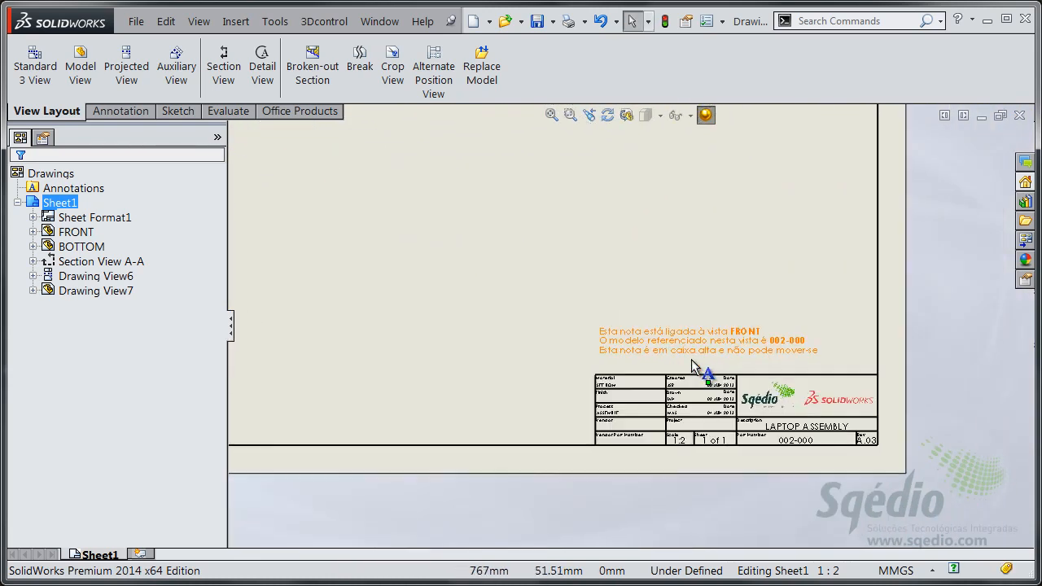
middle_click_drag(736, 373, 569, 332)
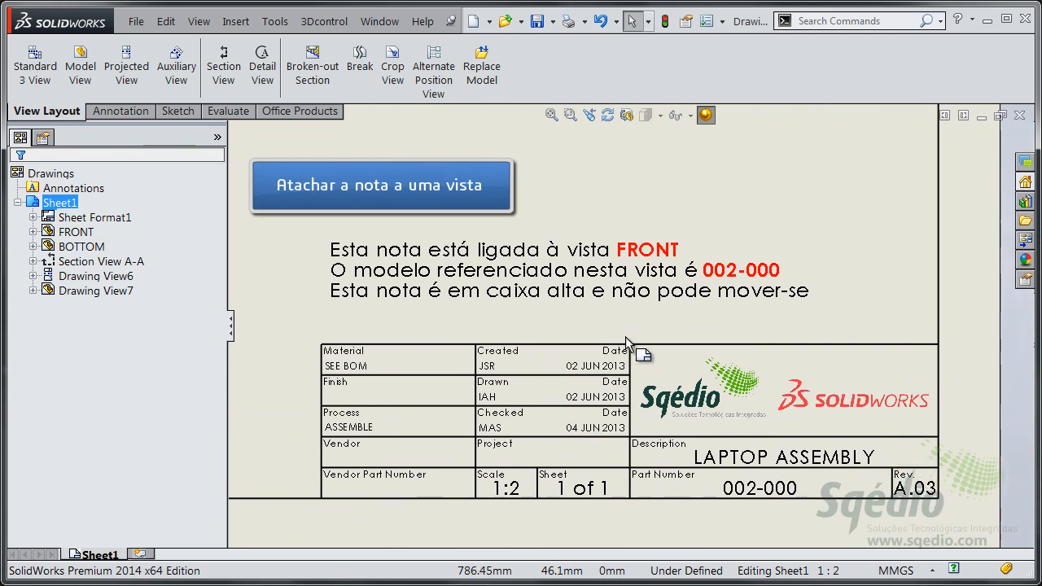
scroll(577, 333, "down", 1)
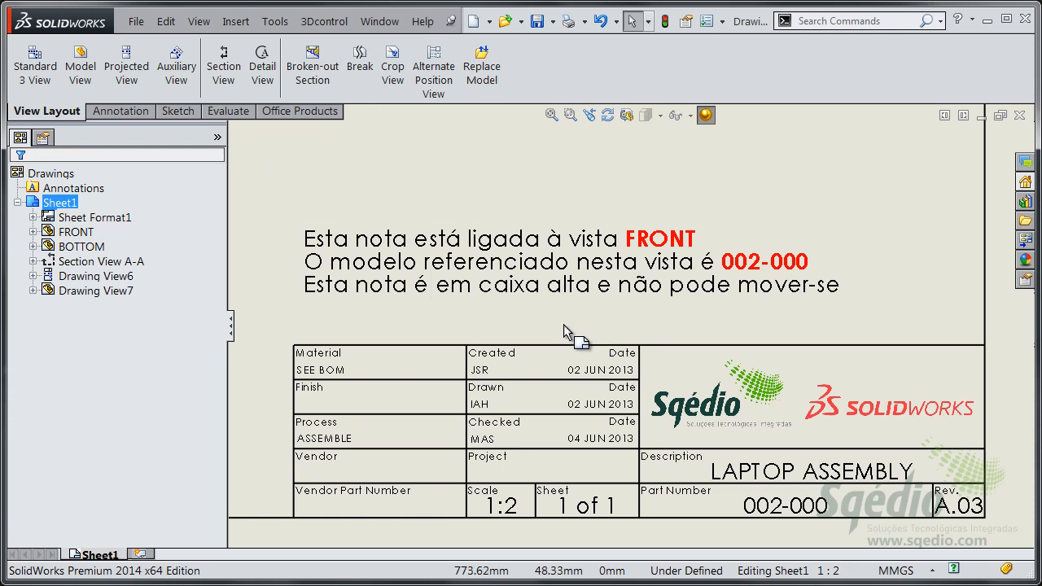
mouse_move(606, 285)
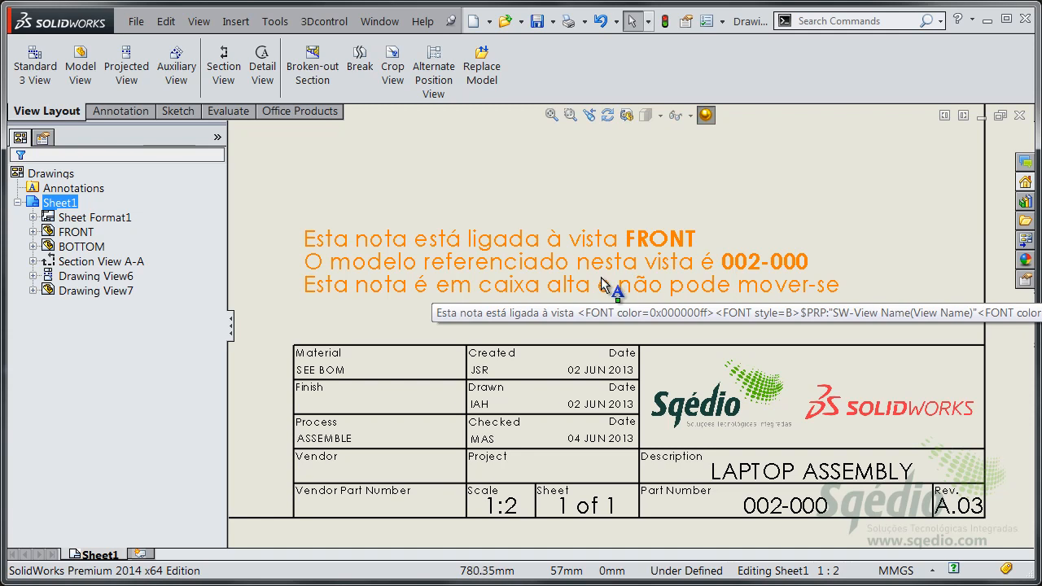
right_click(523, 262)
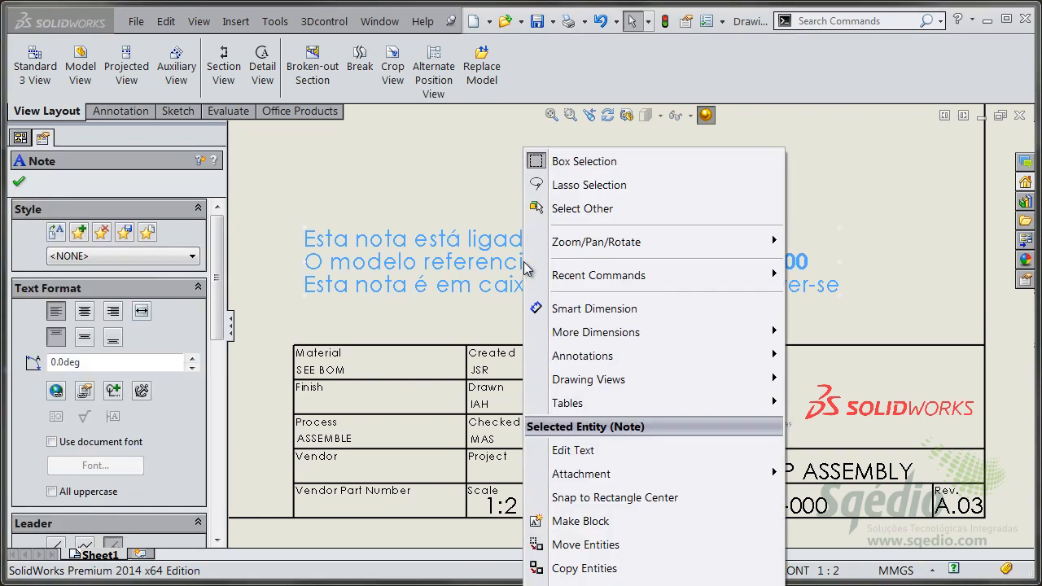
mouse_move(591, 479)
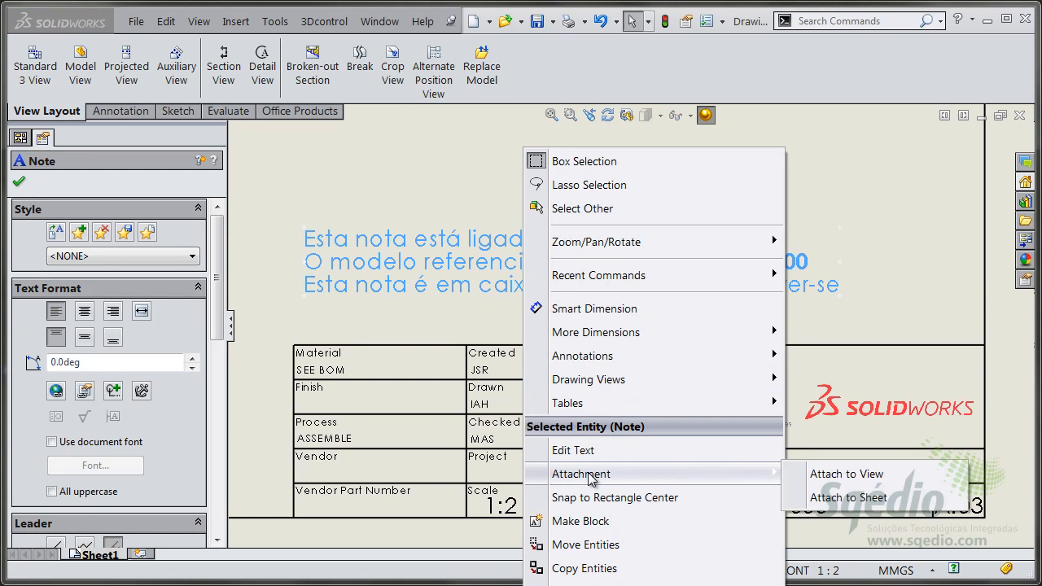
left_click(909, 482)
key("f")
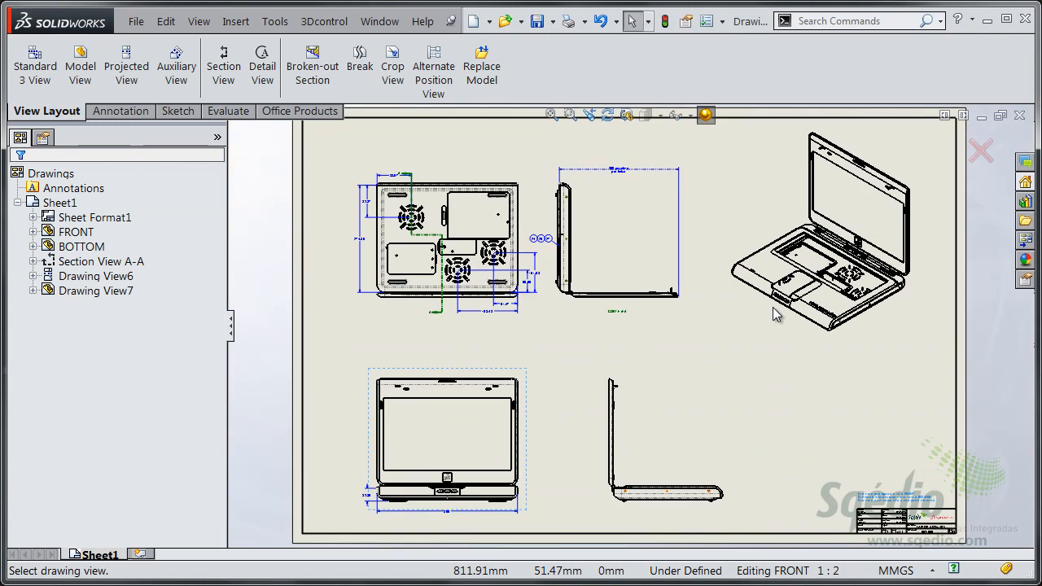
left_click(629, 241)
left_click(744, 408)
Convert the entire note above the title block to all uppercase text
scroll(847, 451, "up", 3)
scroll(848, 447, "down", 4)
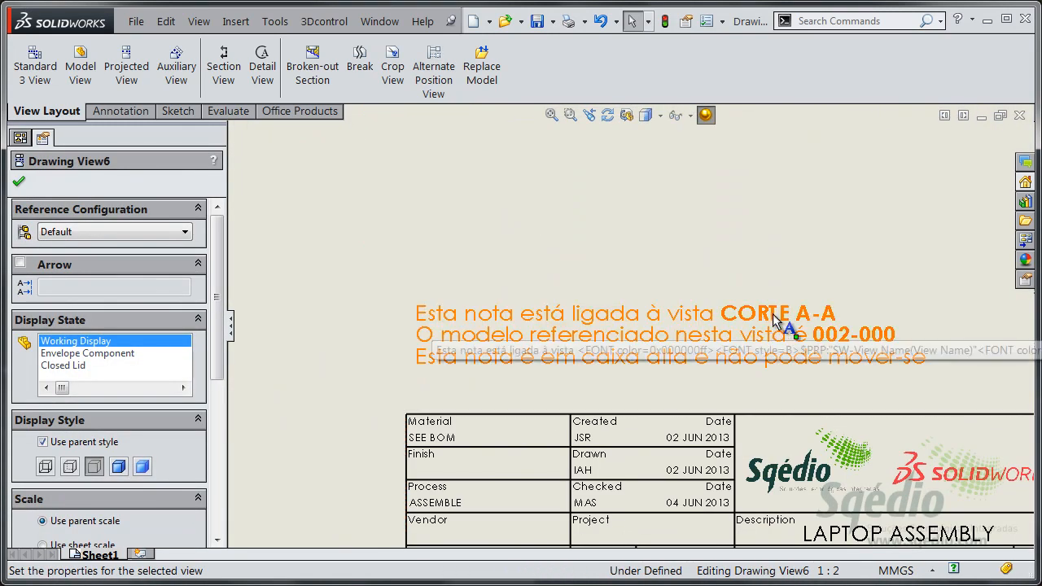
scroll(692, 432, "down", 1)
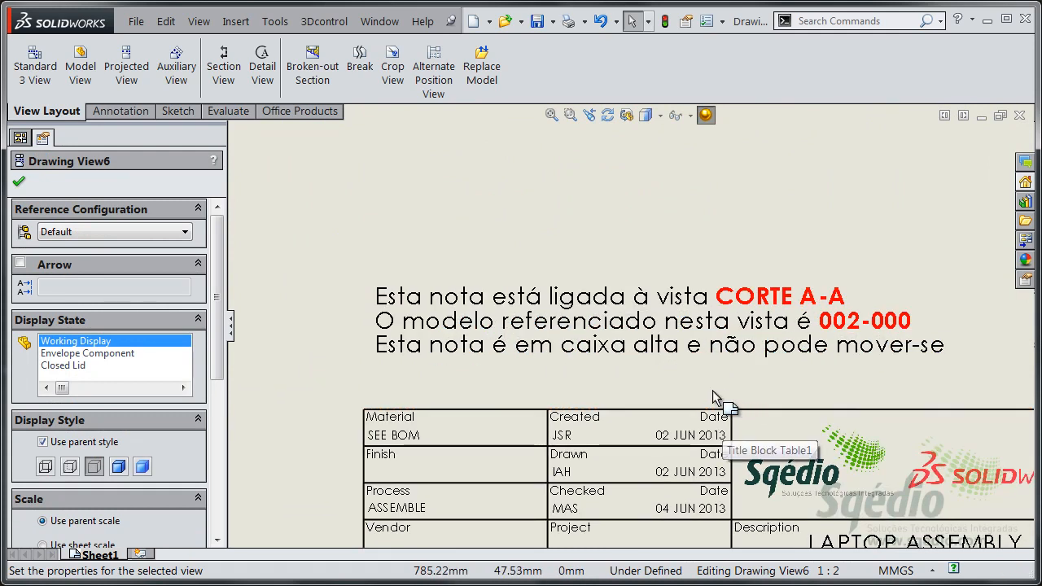
scroll(683, 363, "down", 1)
middle_click_drag(683, 363, 687, 358)
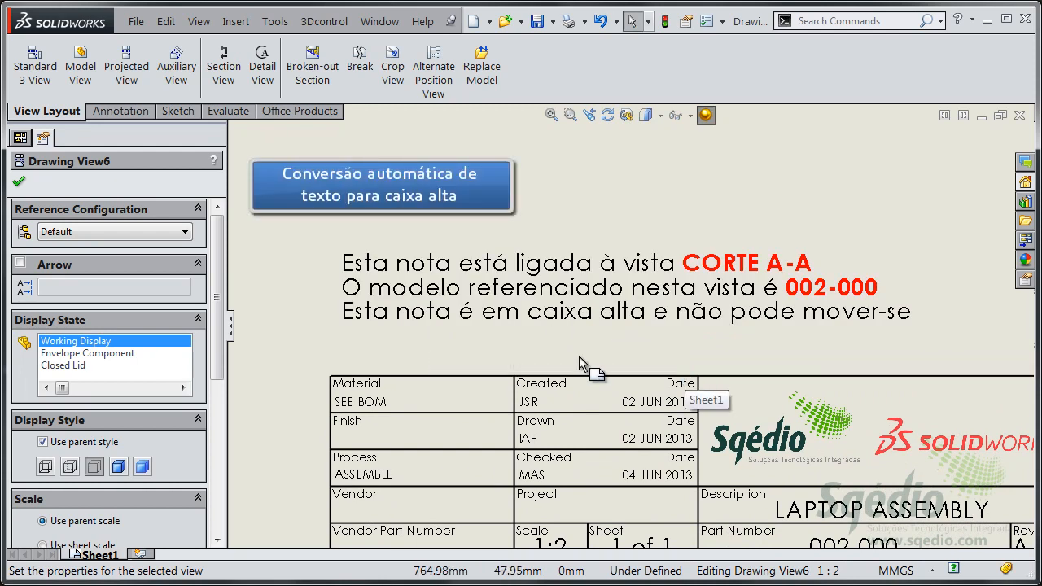
double_click(480, 295)
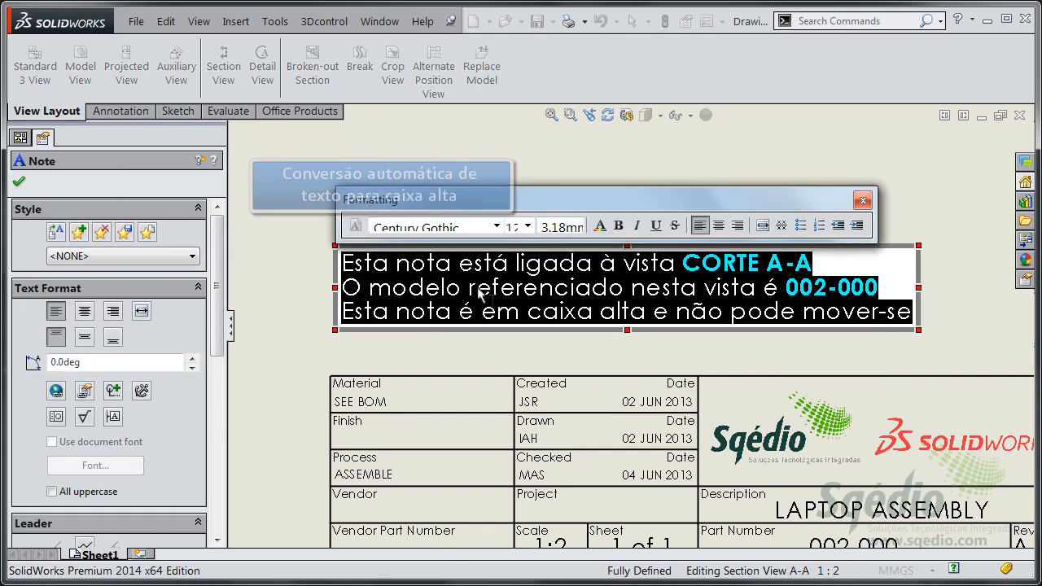
scroll(224, 236, "down", 3)
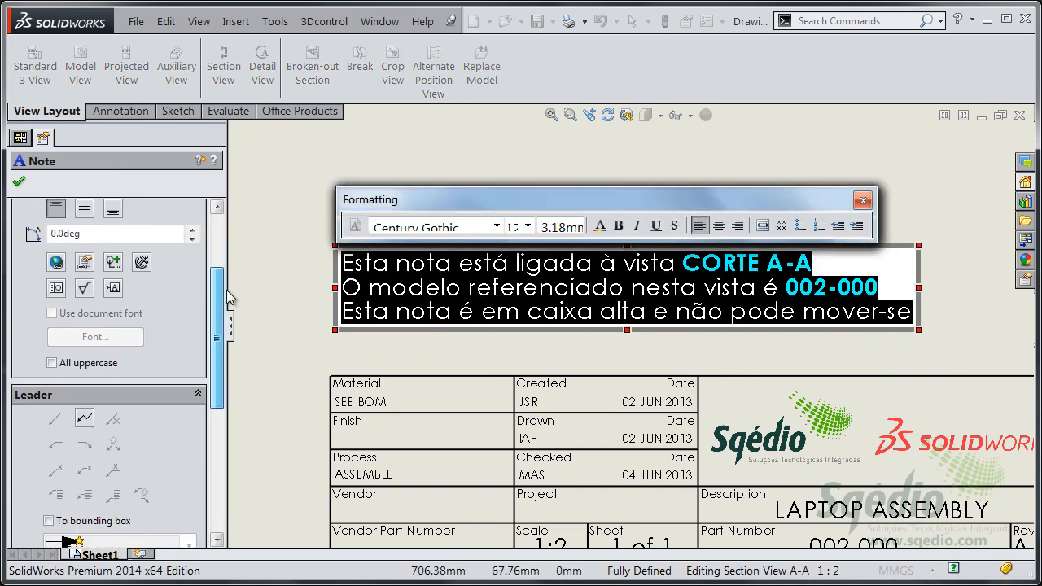
left_click(54, 361)
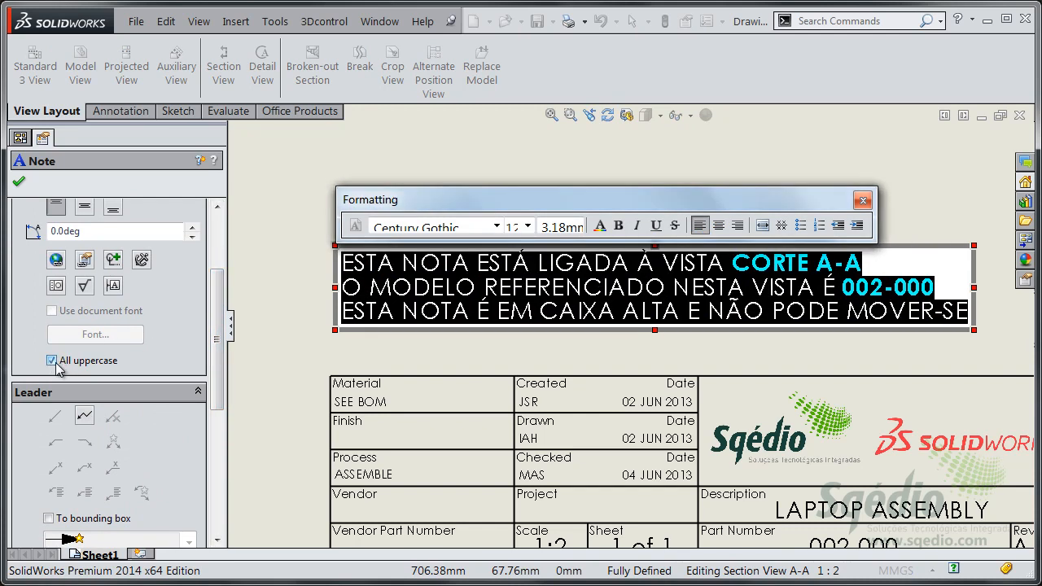
left_click(19, 186)
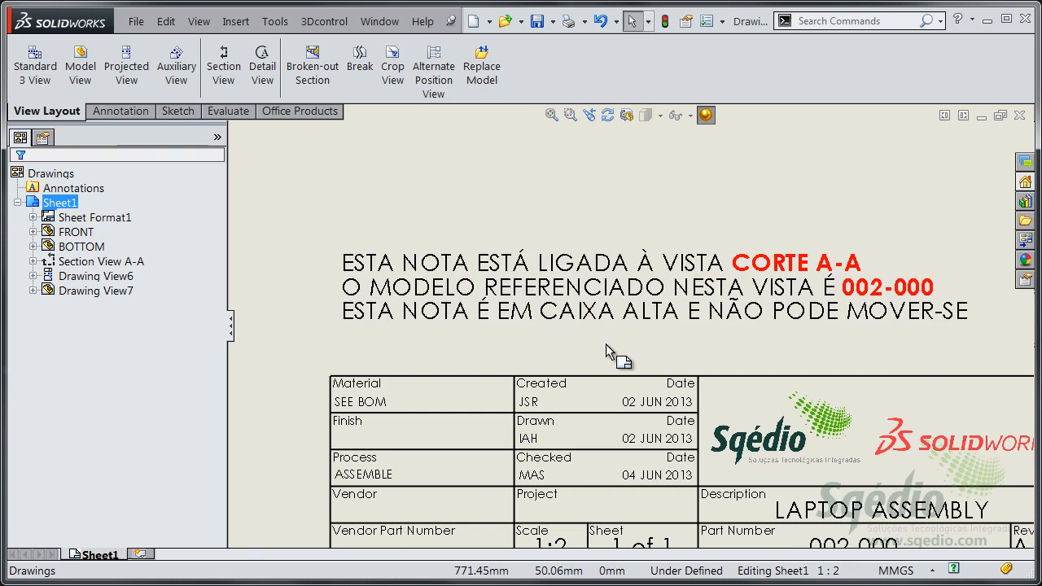
Create a detail view from a circle around the lowest fan grille in the BOTTOM view, placing it below the isometric view
scroll(693, 343, "up", 3)
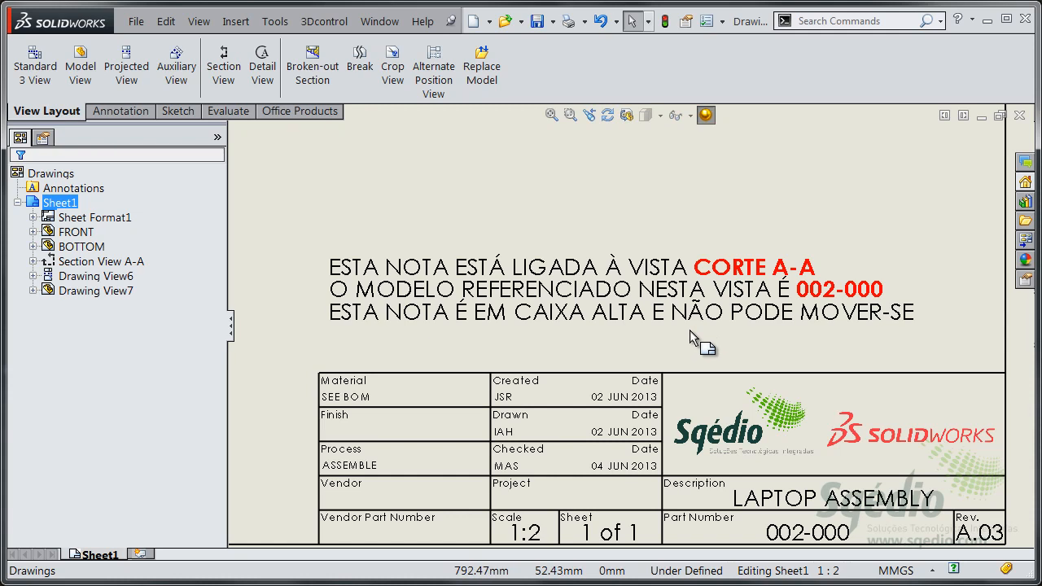
key("f")
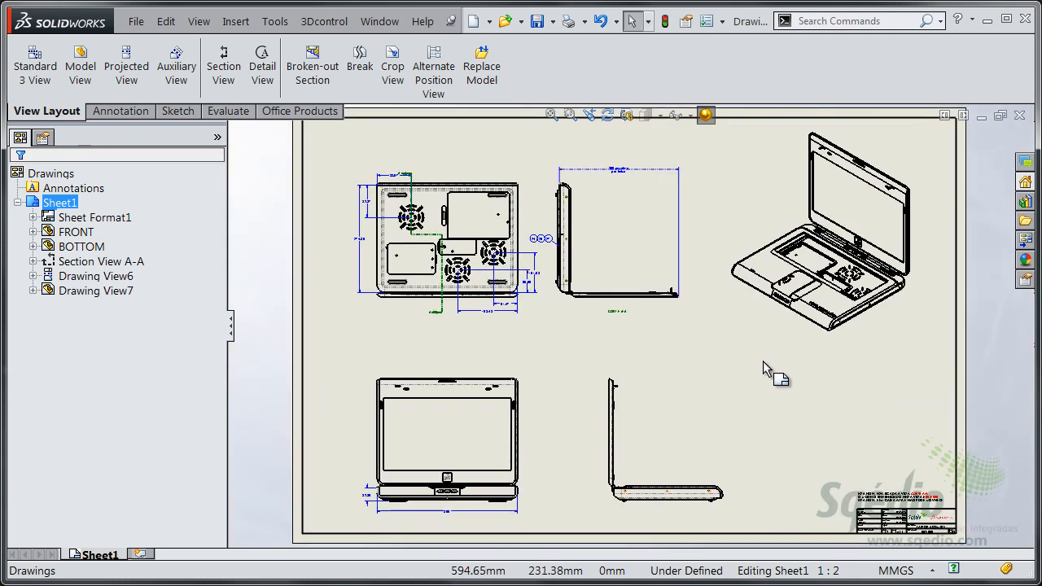
scroll(522, 270, "down", 3)
scroll(522, 275, "down", 4)
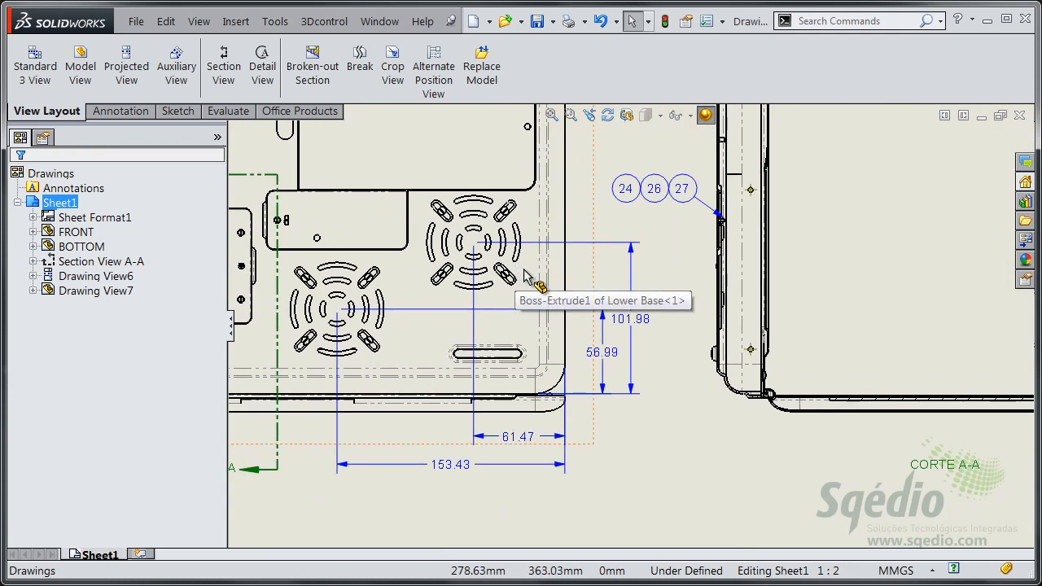
middle_click_drag(670, 442, 761, 456, "ctrl")
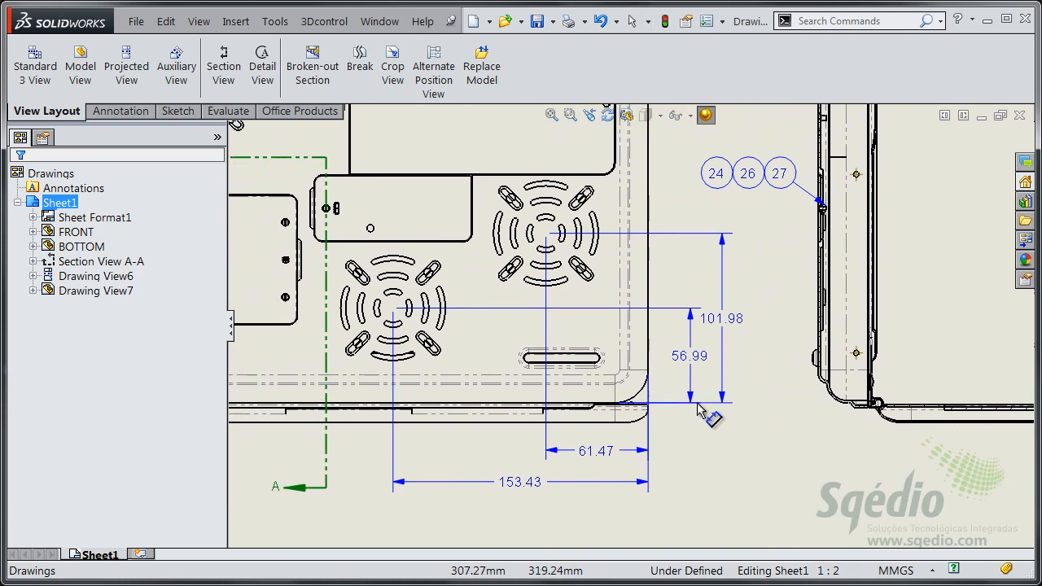
left_click(262, 72)
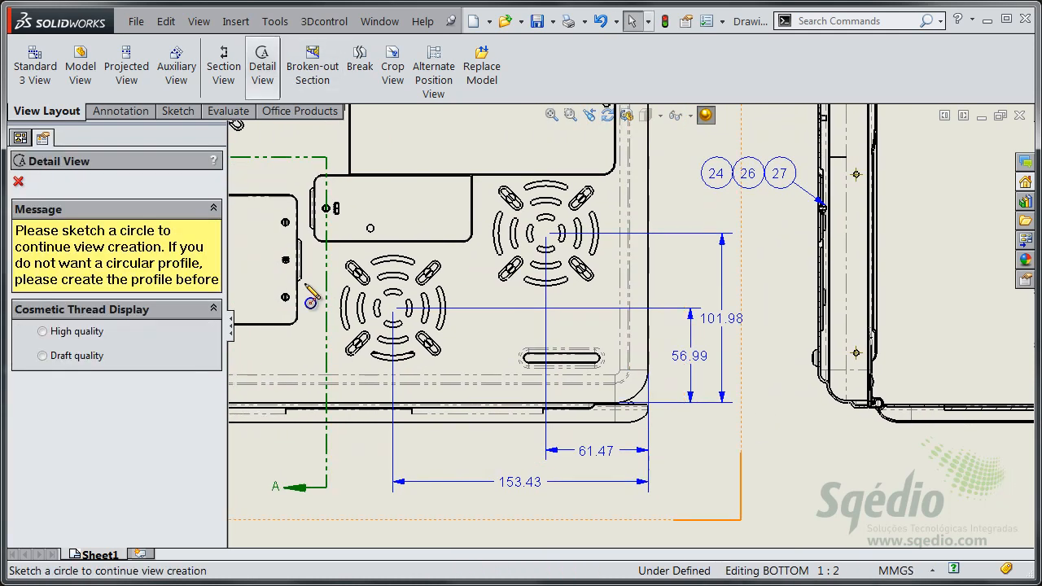
left_click(393, 309)
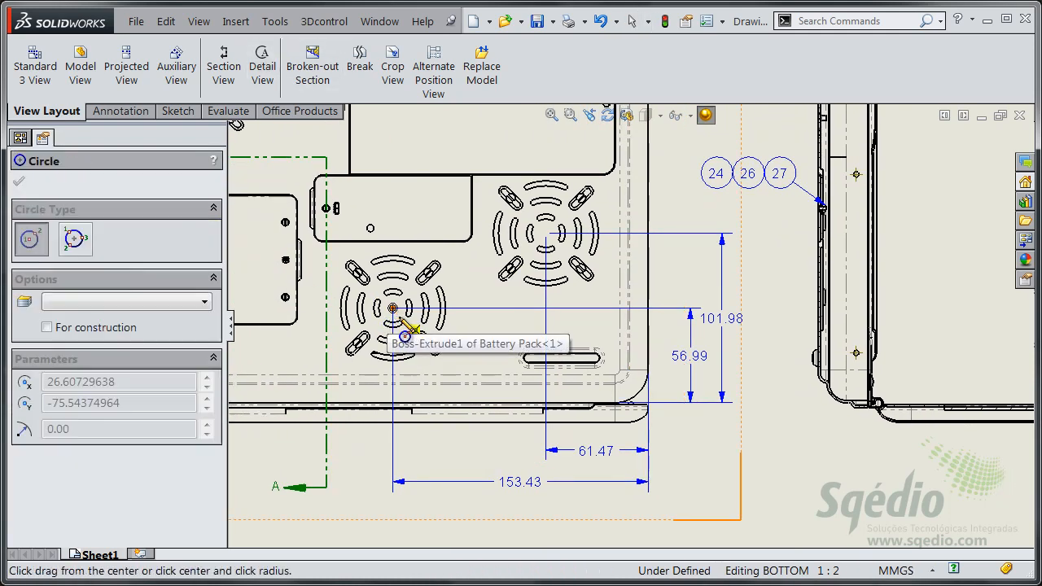
left_click(469, 381)
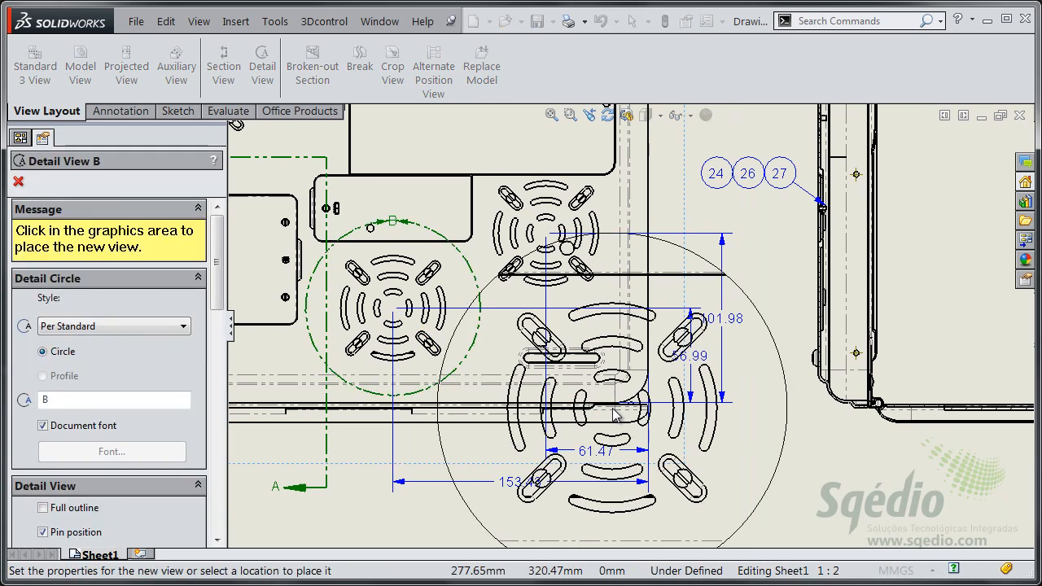
key("f")
middle_click_drag(750, 364, 666, 351)
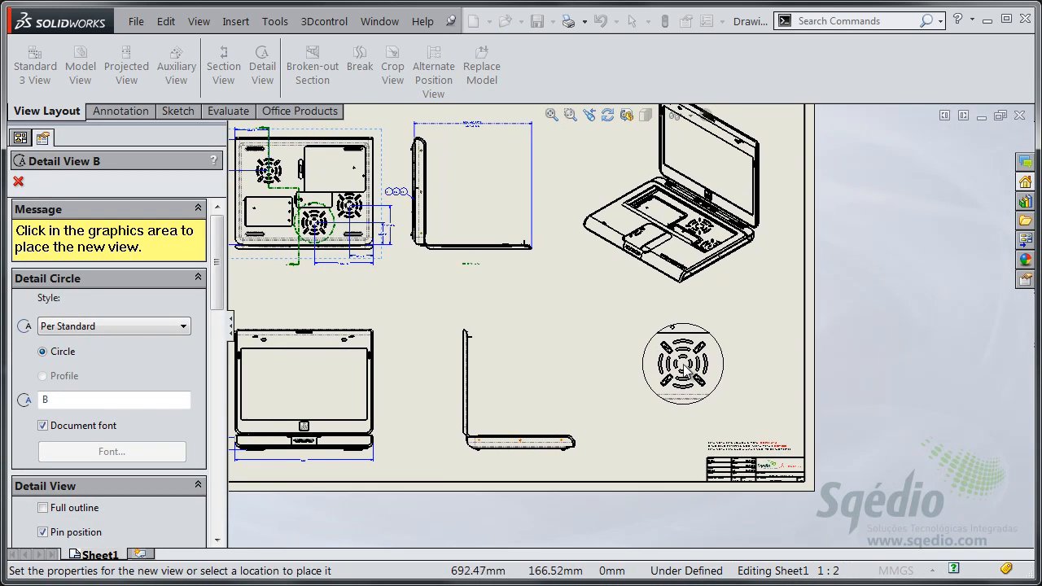
left_click(685, 361)
Examine the new detail view of the fan grille and the caption beneath it
scroll(721, 391, "down", 5)
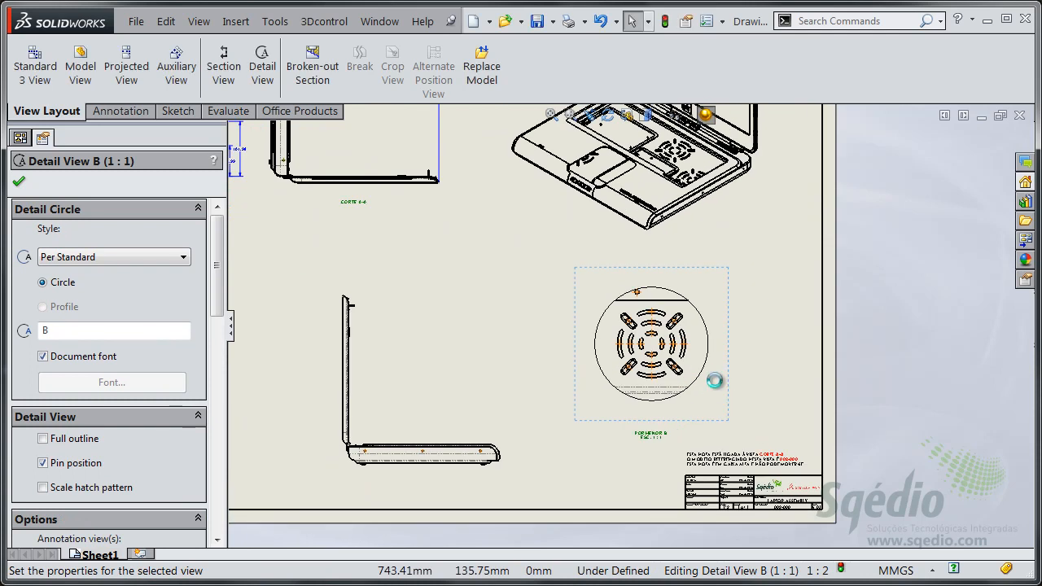
scroll(616, 301, "down", 5)
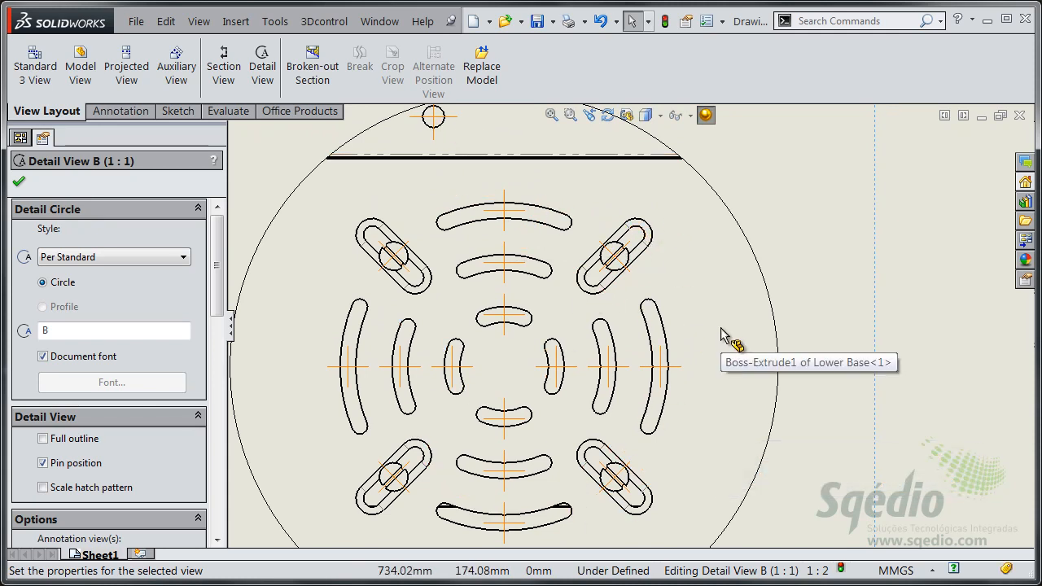
scroll(722, 334, "up", 2)
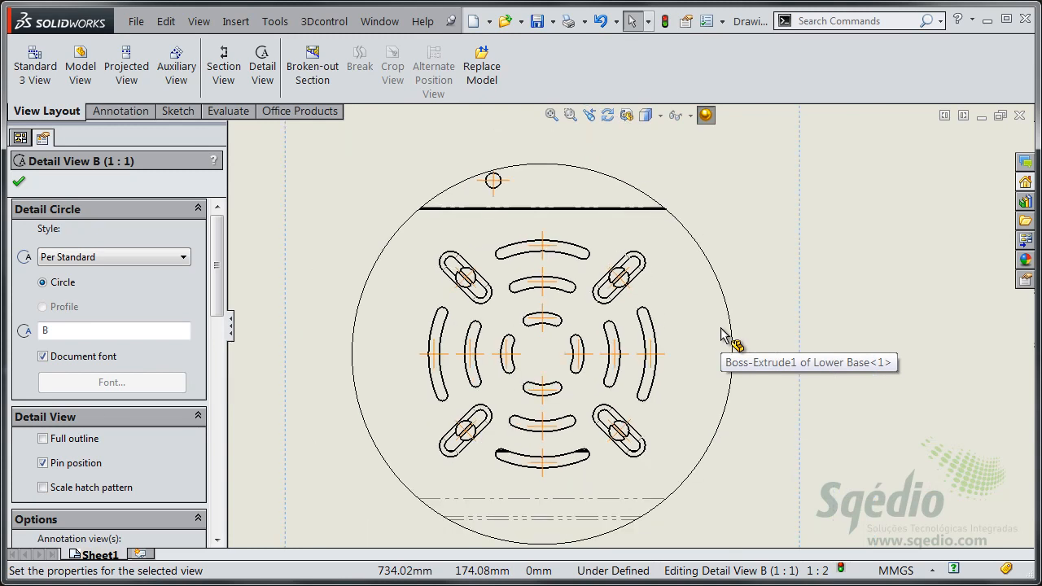
middle_click_drag(787, 484, 794, 247)
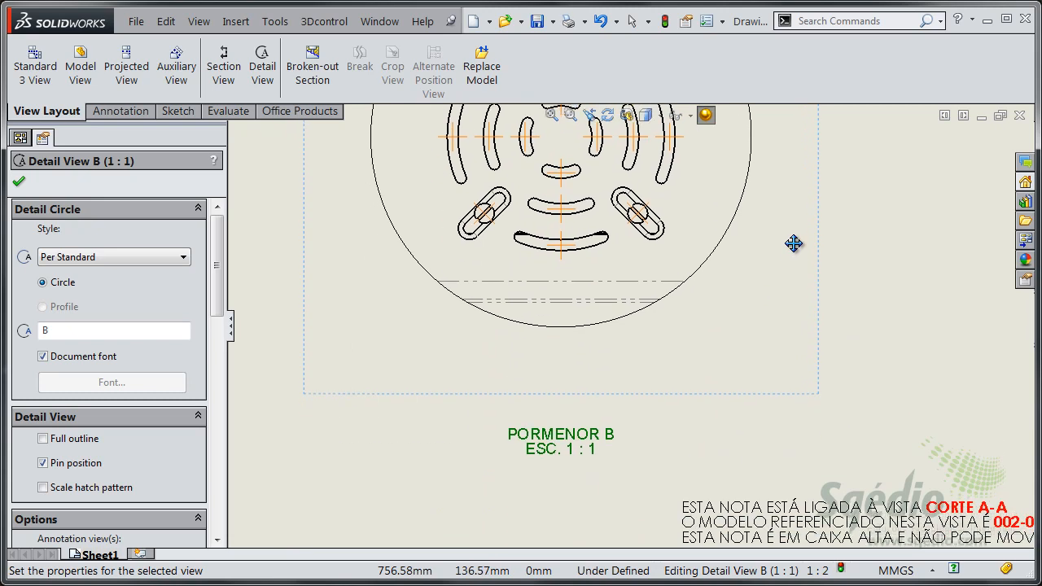
scroll(719, 453, "down", 2)
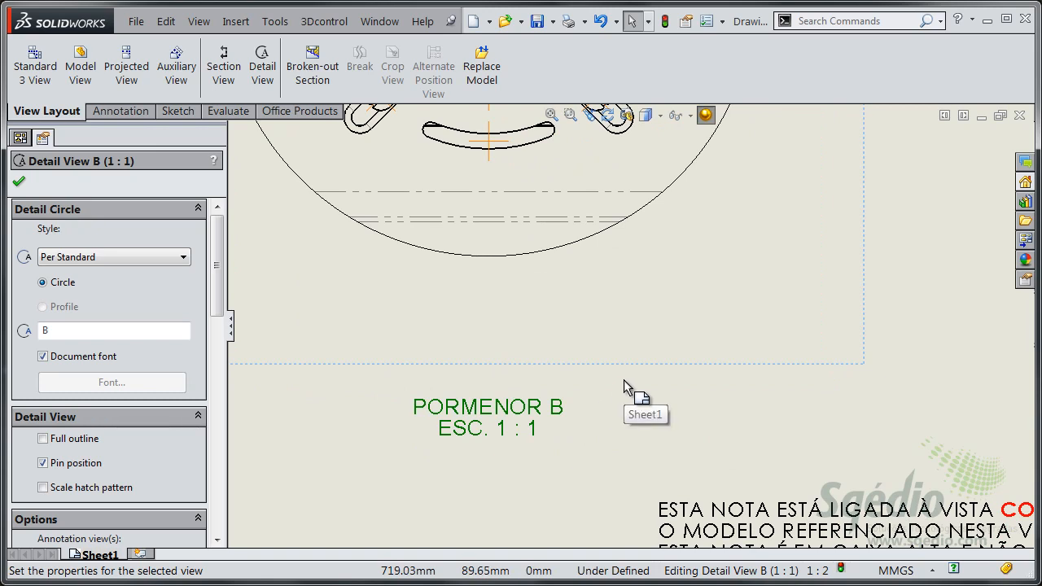
scroll(624, 380, "up", 3)
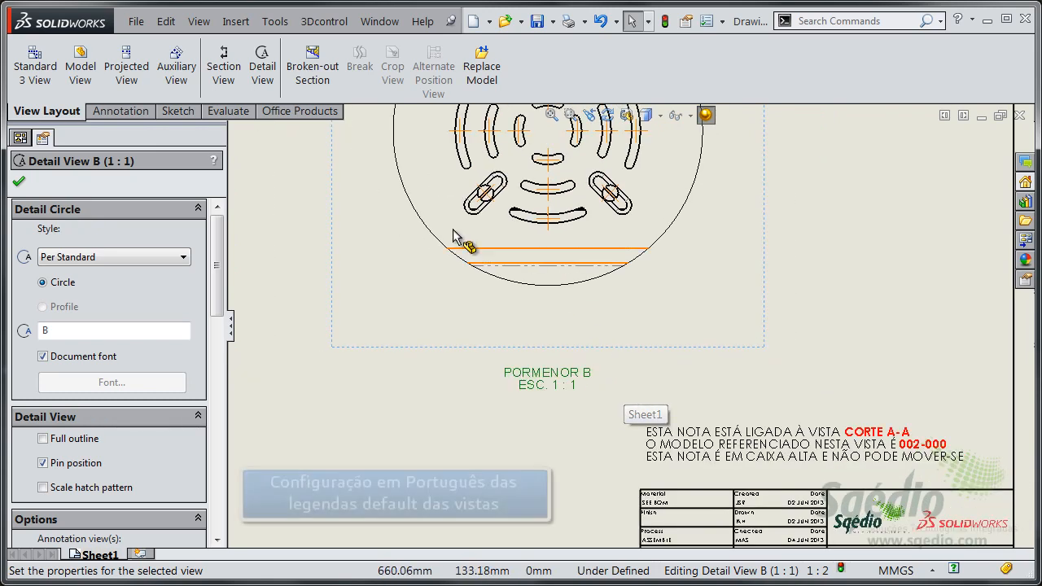
Review the default label settings for auxiliary views in the document properties
scroll(569, 371, "down", 3)
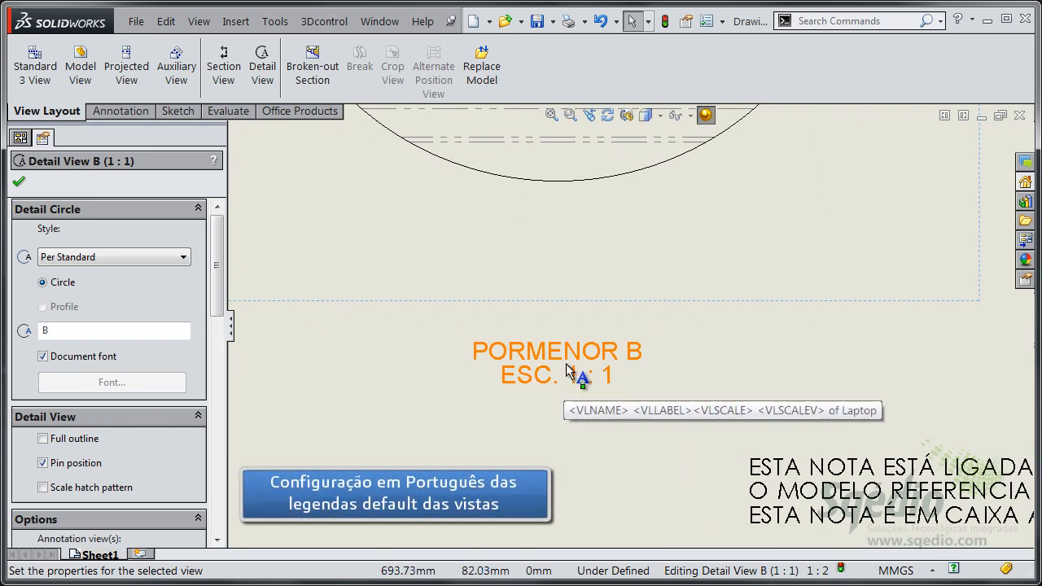
key("o")
left_click_drag(511, 163, 582, 90)
left_click(360, 120)
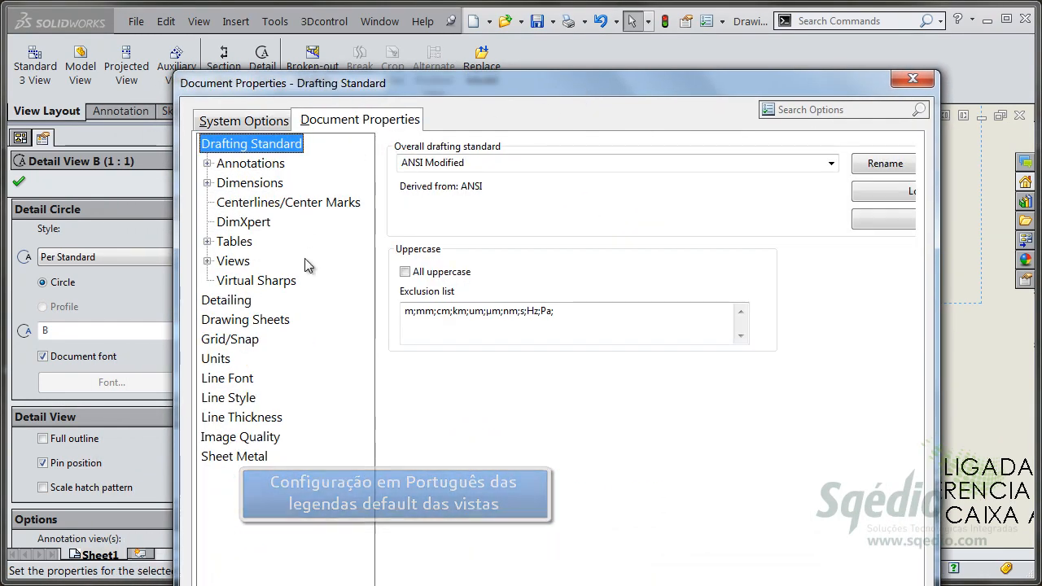
left_click(208, 261)
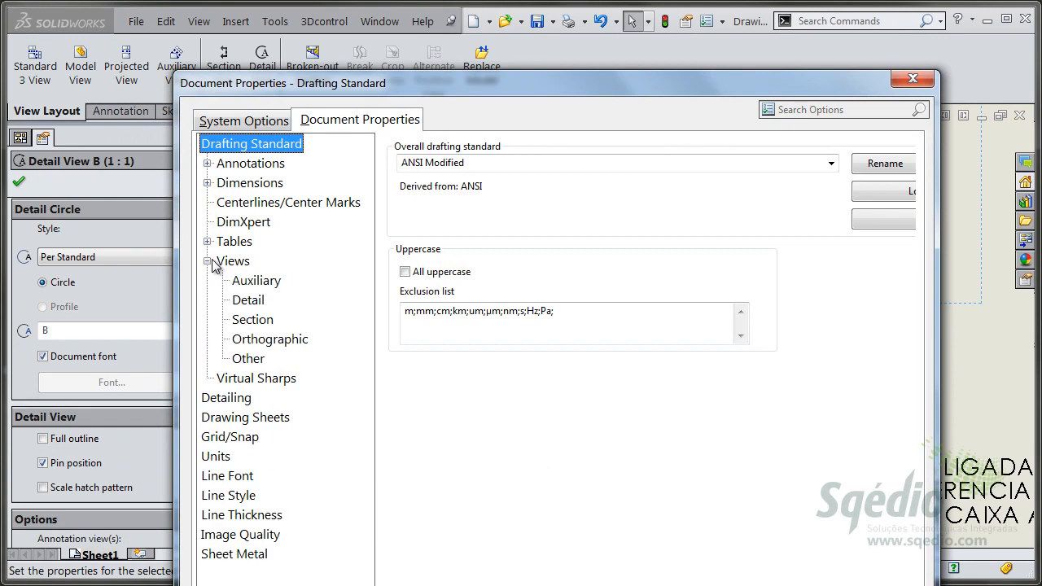
left_click(261, 282)
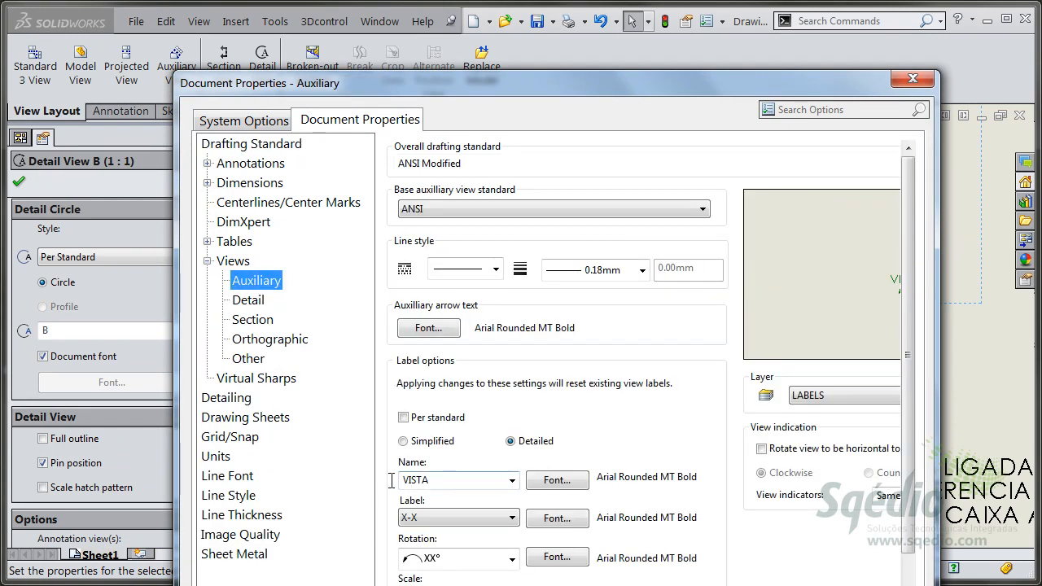
left_click_drag(909, 355, 914, 418)
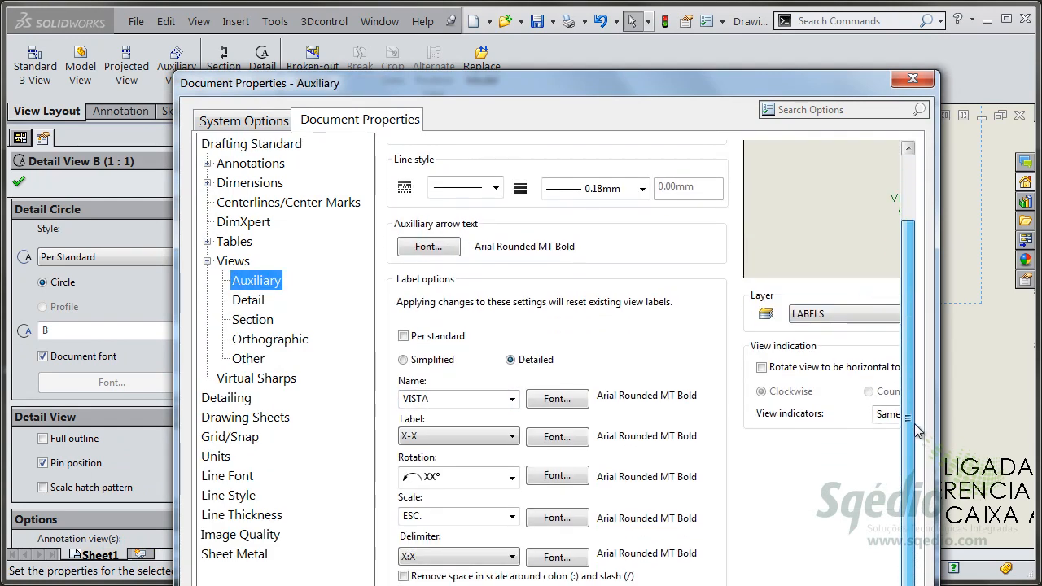
Review the default label settings for detail and section views, and close the document properties
left_click(248, 301)
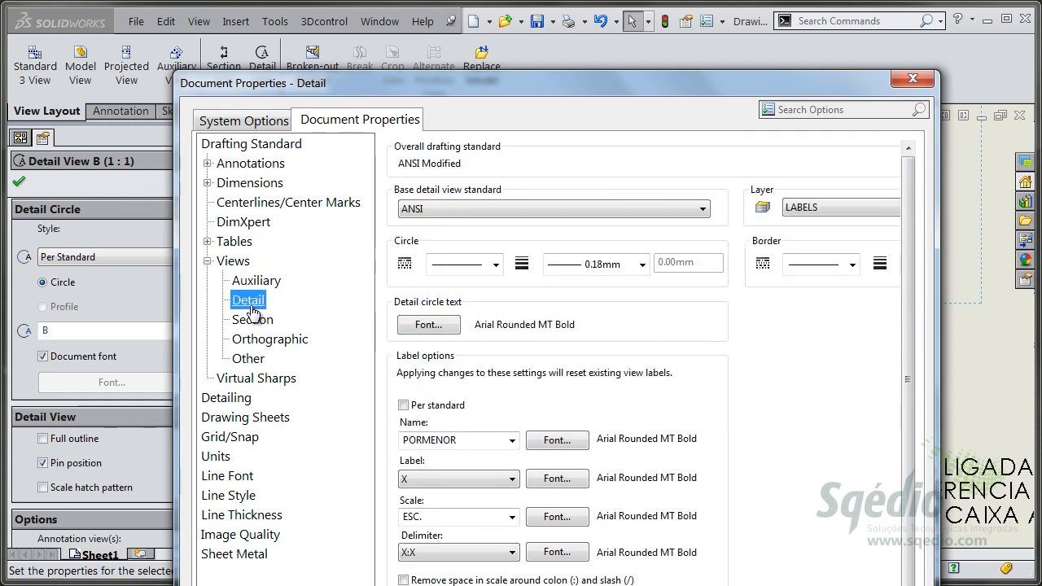
left_click(259, 326)
left_click_drag(446, 470, 462, 442)
left_click(253, 307)
mouse_move(649, 88)
left_mouse_down()
mouse_move(640, 19)
mouse_move(632, 84)
left_mouse_up()
left_click(910, 75)
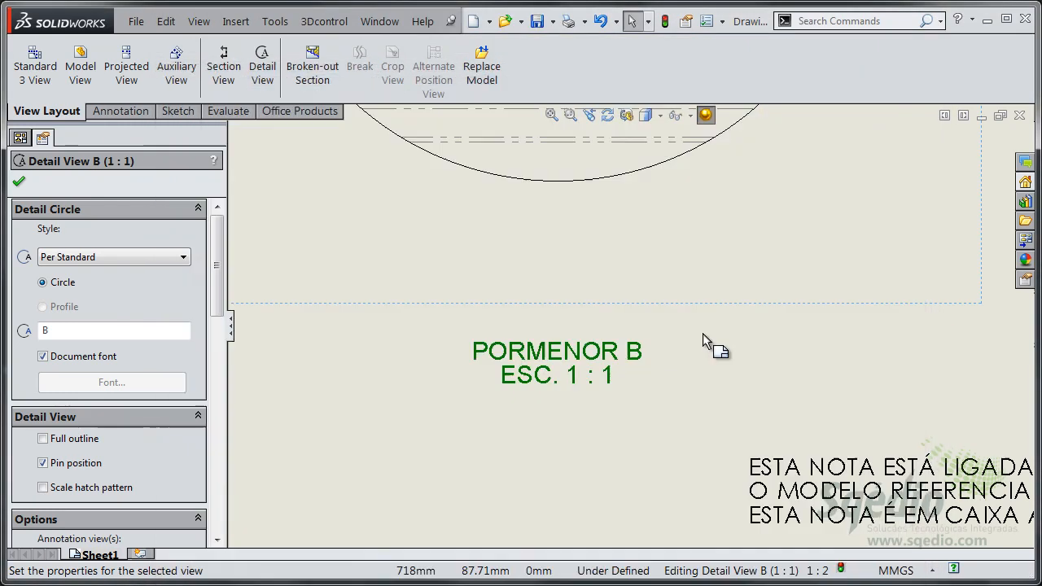
Open the detail view's caption for editing and delete all of its text
left_click(658, 395)
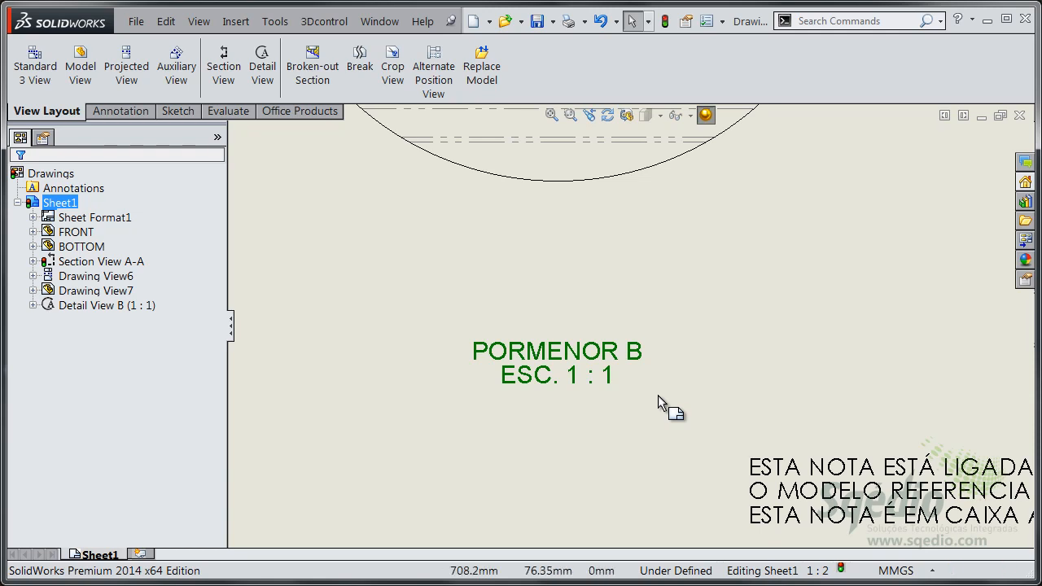
scroll(514, 420, "down", 2)
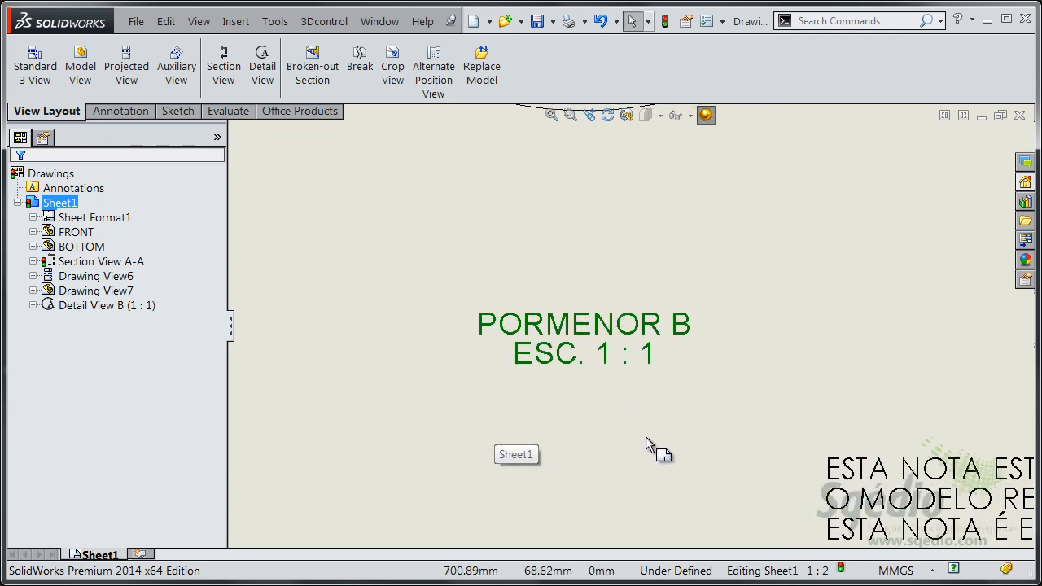
scroll(648, 437, "up", 3)
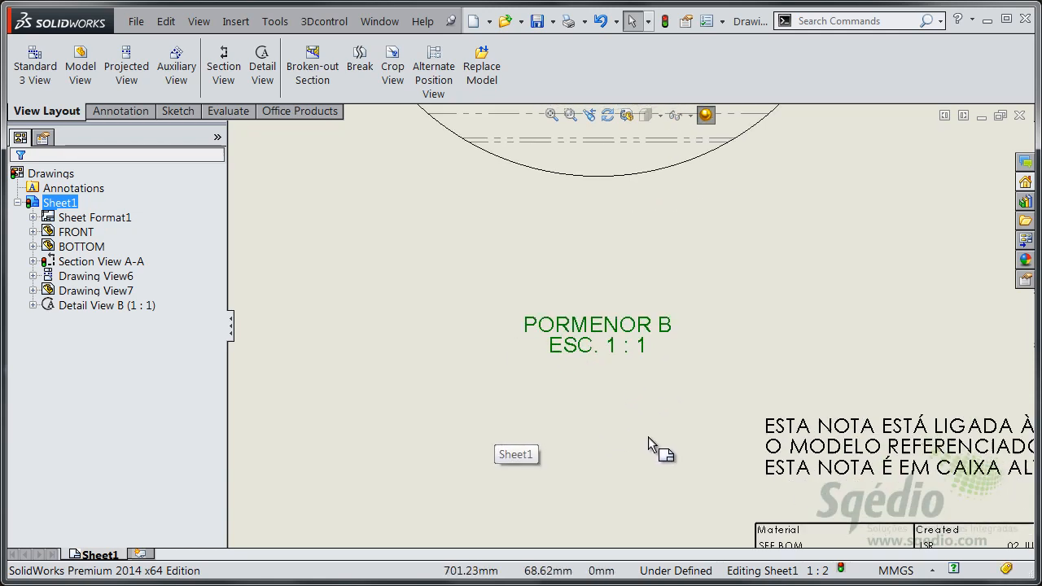
left_click(629, 338)
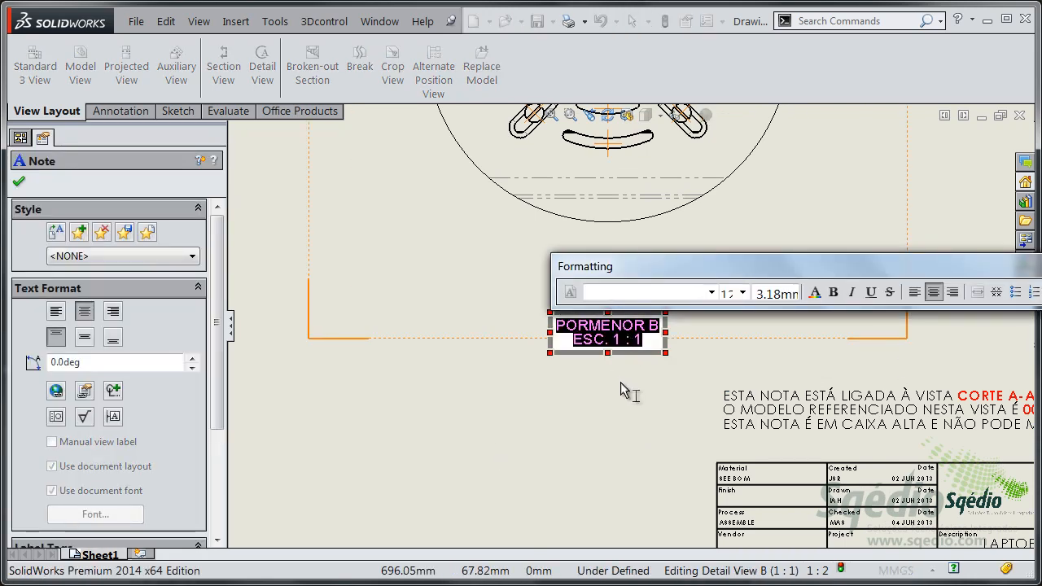
key("Delete")
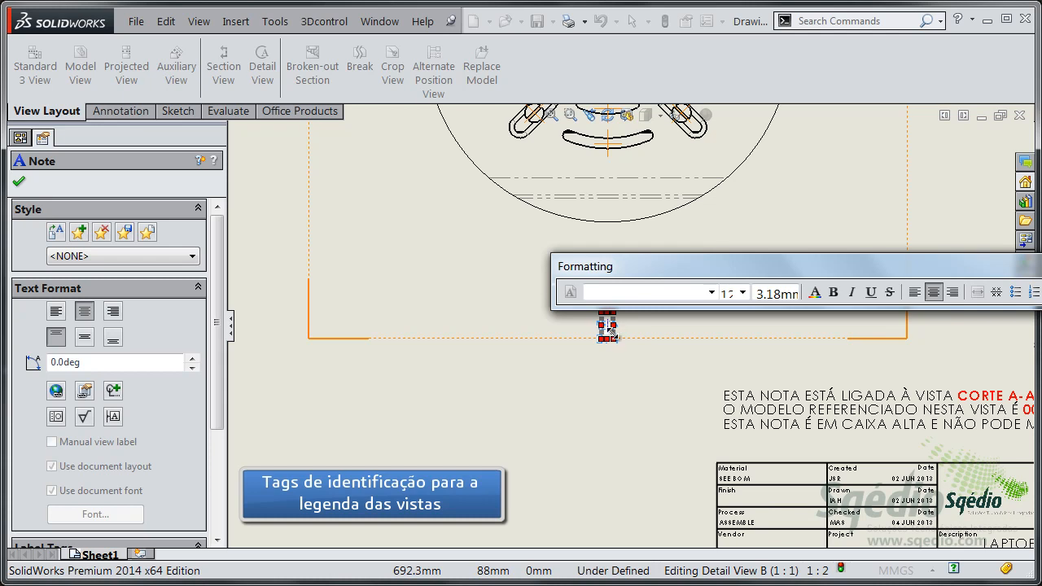
Rebuild the detail view's caption from label tags, with Scale and Delimiter on the first line and Name and Label on the second
left_click_drag(222, 262, 228, 397)
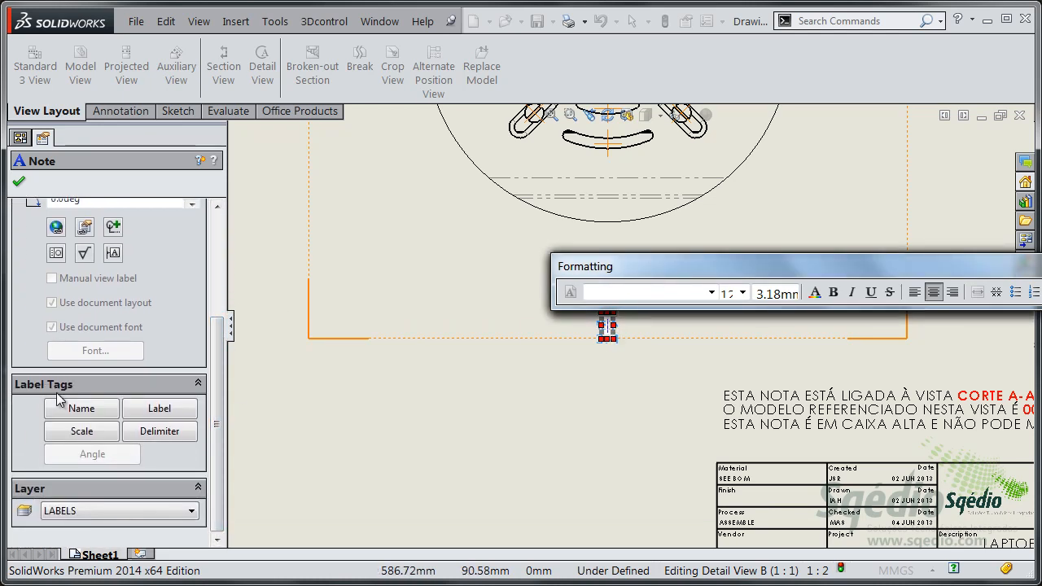
left_click(82, 431)
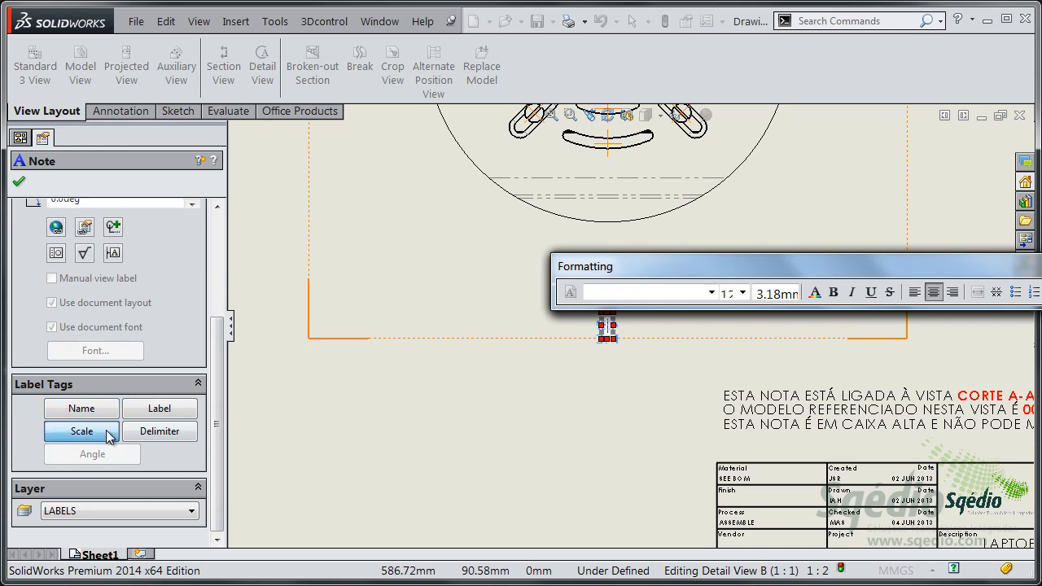
left_click(160, 432)
key("Return")
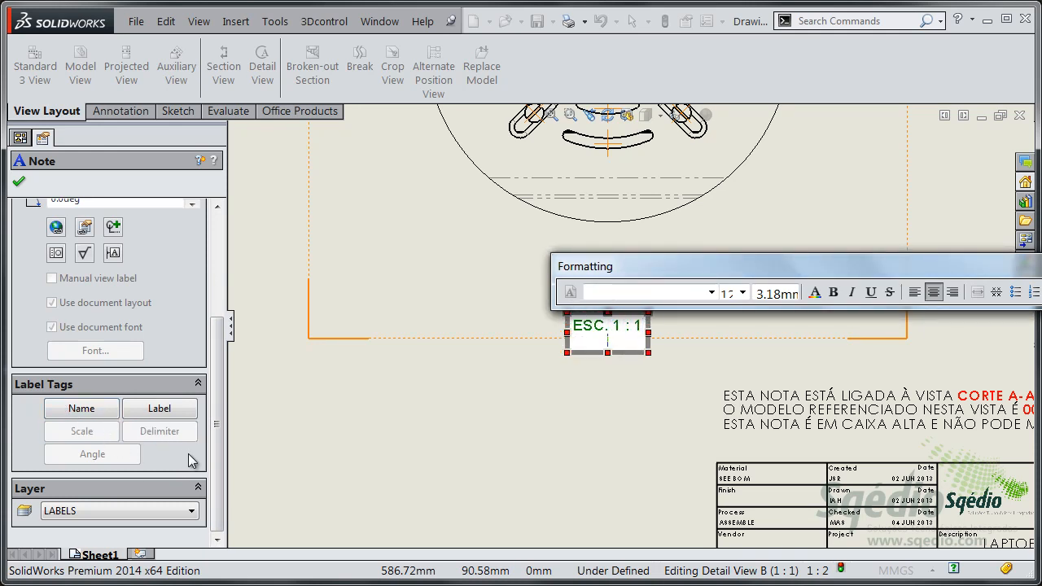
left_click(81, 407)
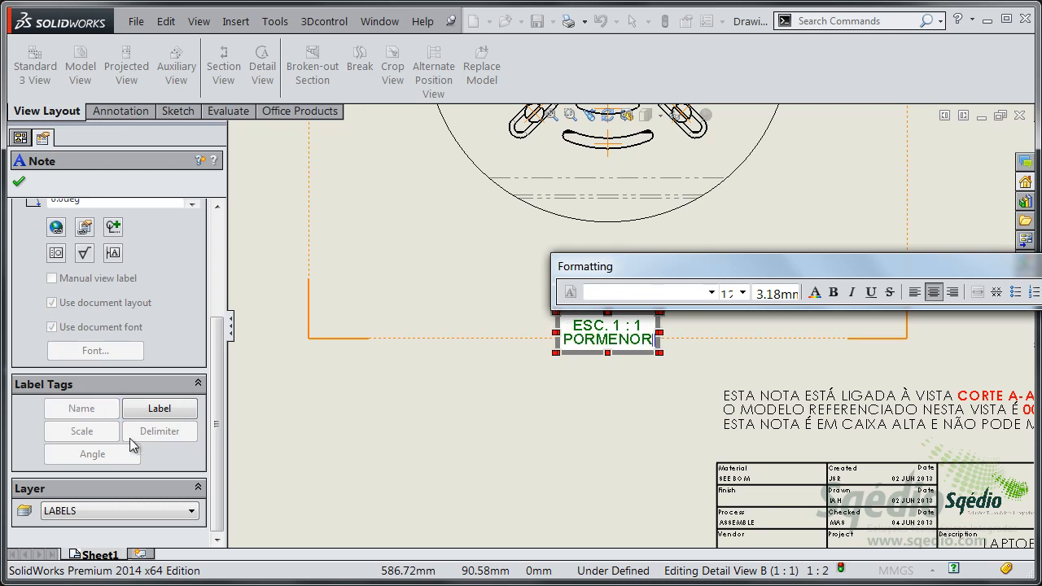
left_click(161, 410)
left_click(433, 381)
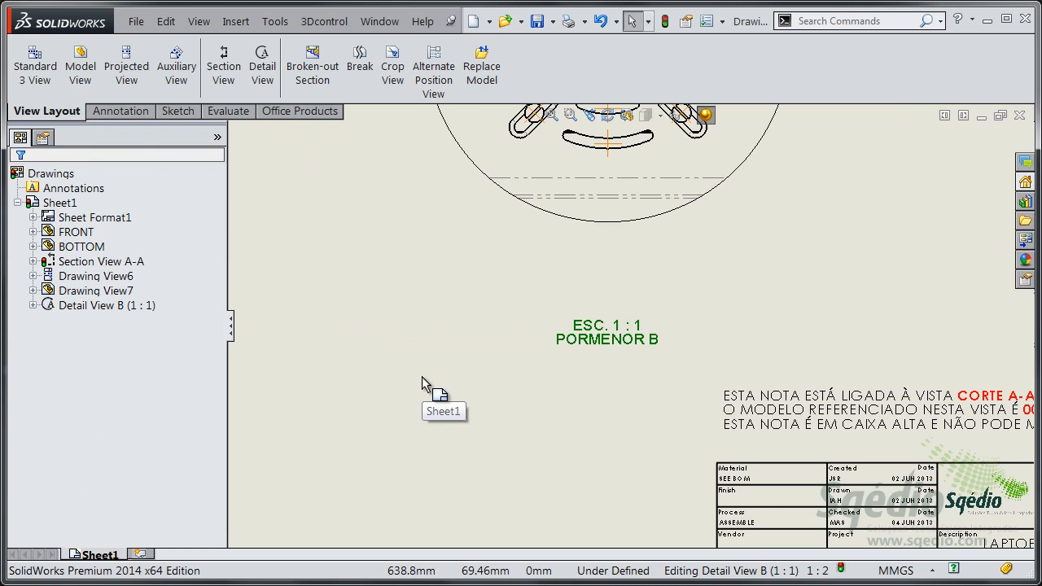
Add a hole callout to the upper-right countersunk slot of the fan grille, placing its text outside the detail circle
key("z")
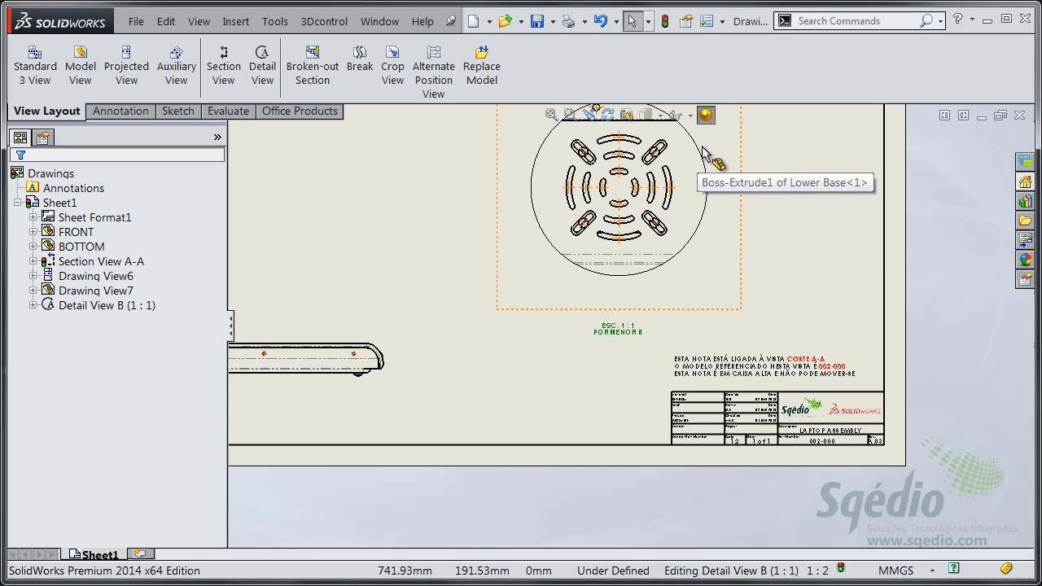
scroll(702, 152, "down", 1)
scroll(757, 162, "down", 5)
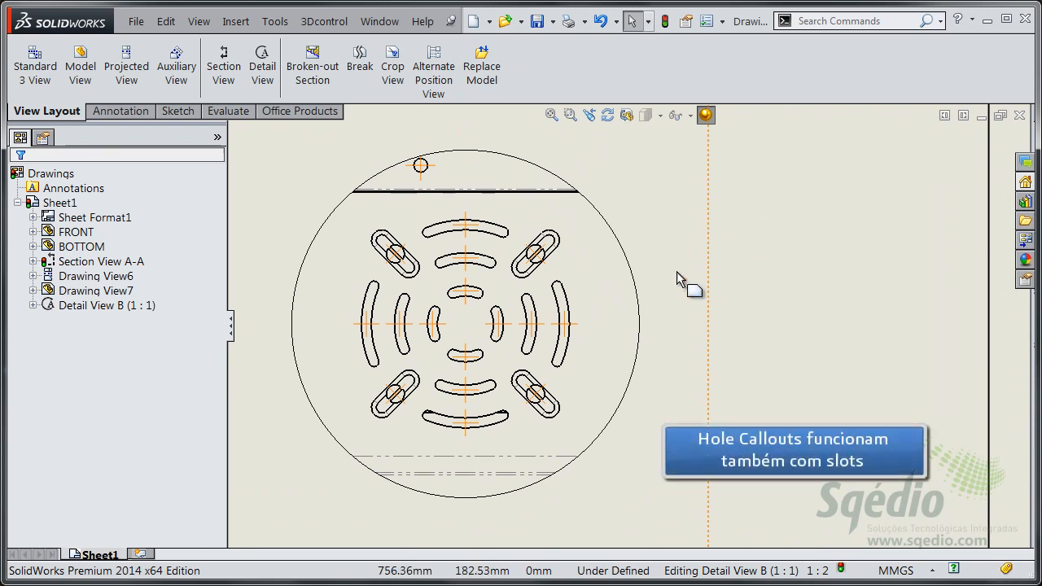
key("s")
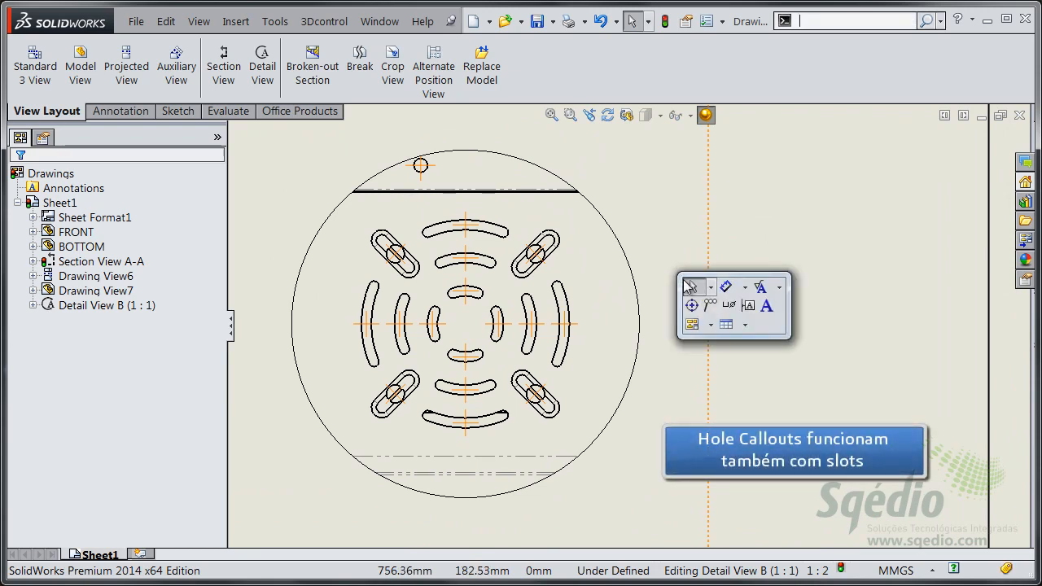
left_click(720, 311)
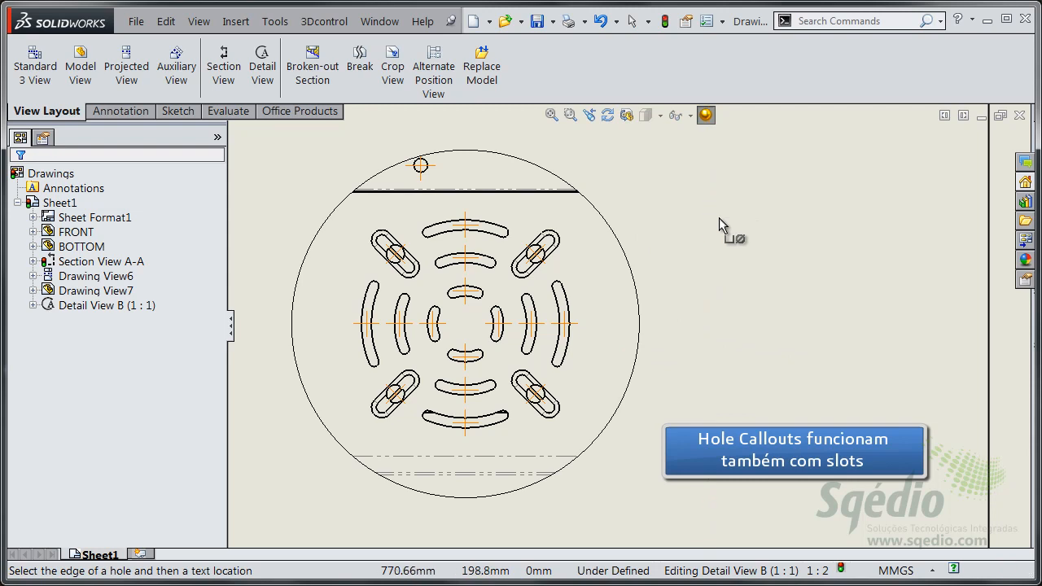
left_click(560, 236)
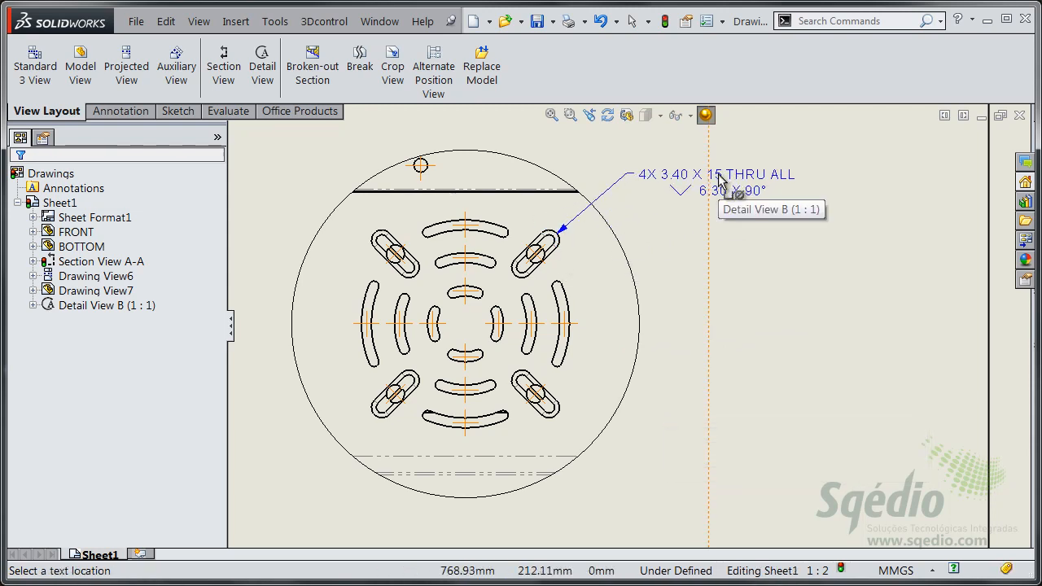
left_click(721, 172)
key("Escape")
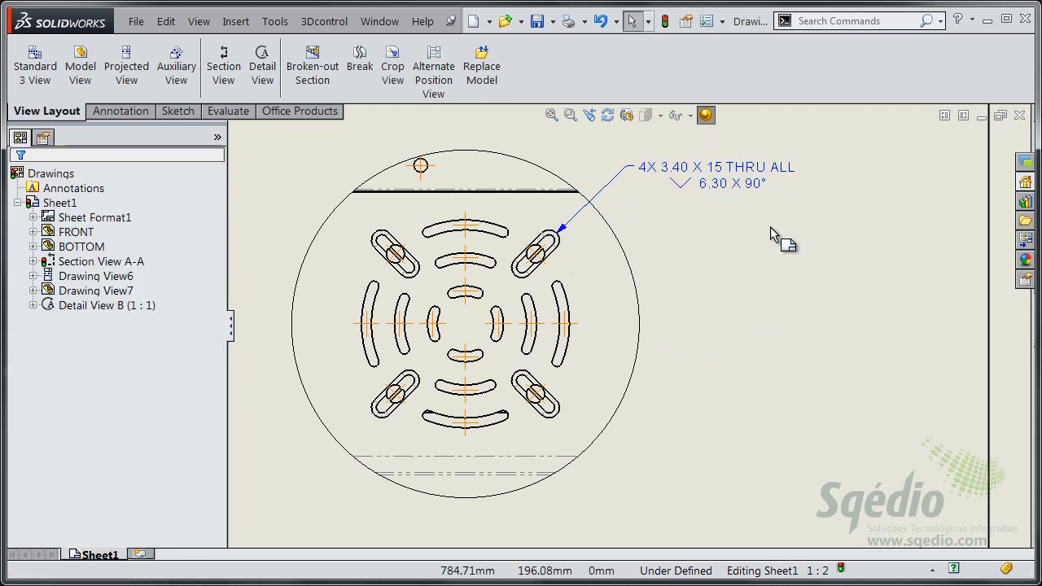
Dimension the vertical distance from the horizontal edge above the grille to the centre of the outermost right arc slot
scroll(758, 232, "down", 3)
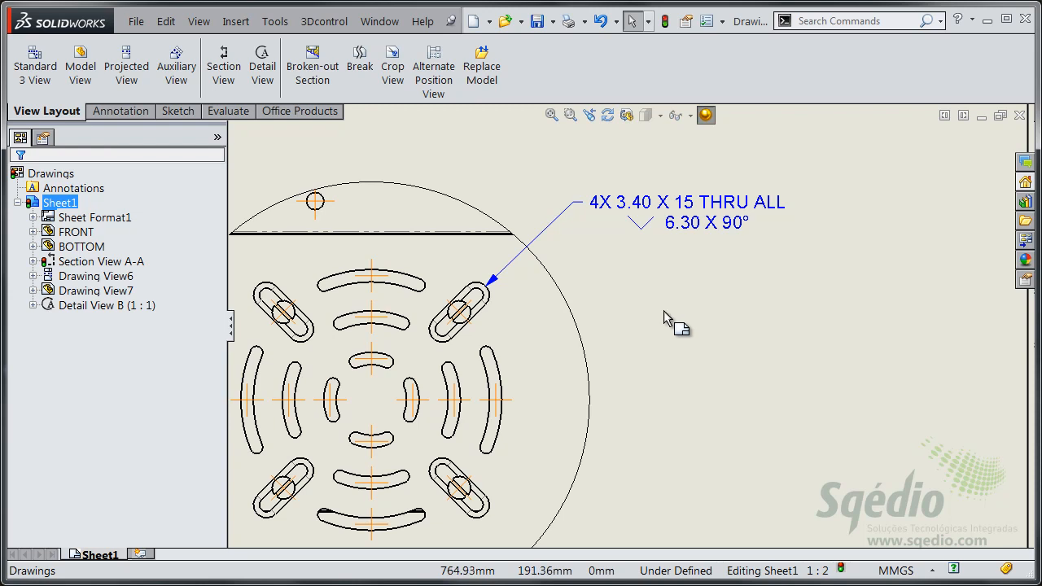
middle_click_drag(715, 294, 739, 280)
right_click_drag(754, 324, 759, 289)
left_click(429, 219)
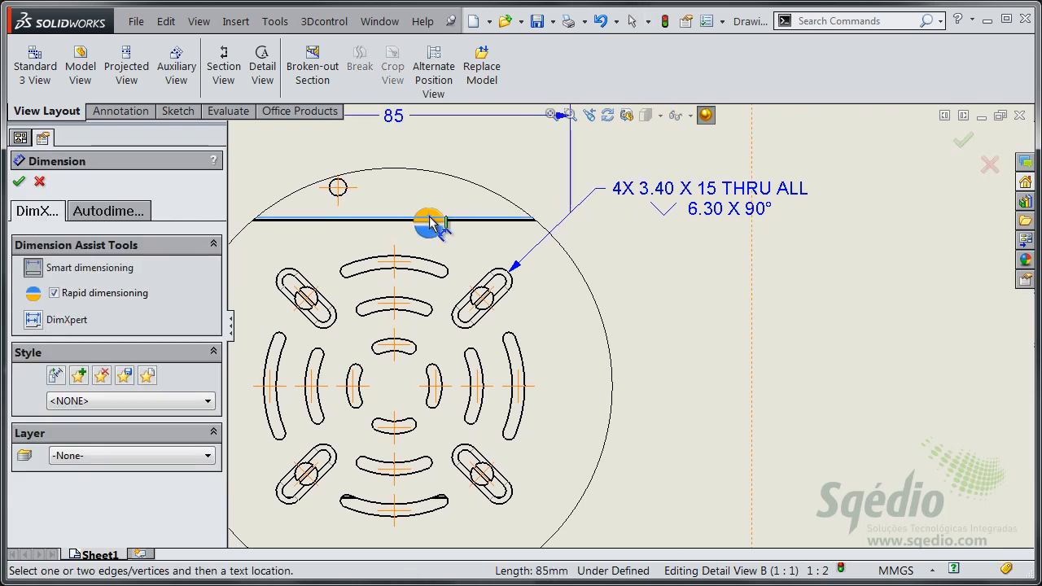
left_click(523, 361)
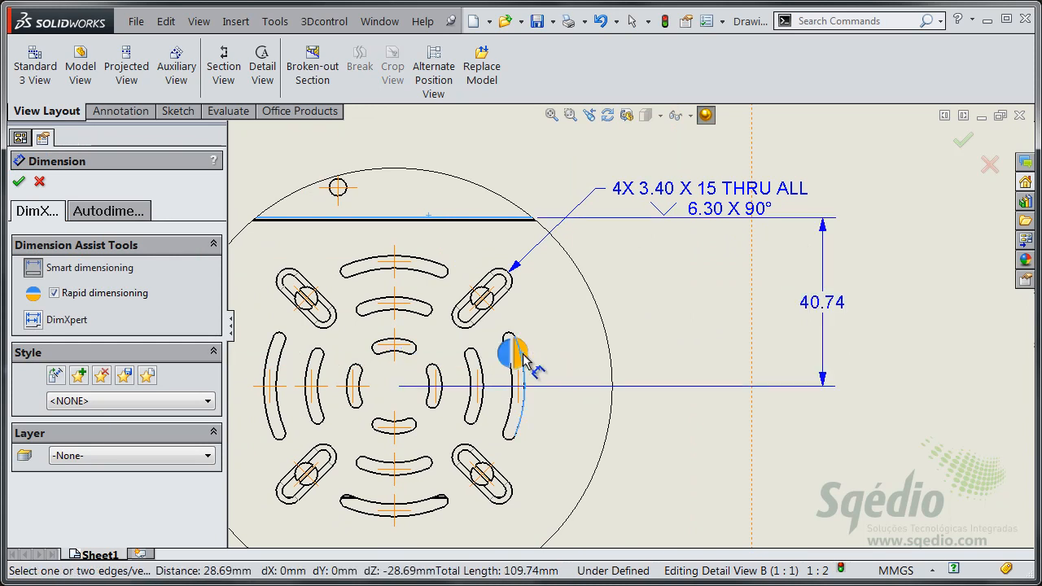
left_click(523, 357)
middle_click_drag(582, 442, 598, 333)
scroll(708, 371, "down", 1)
key("Escape")
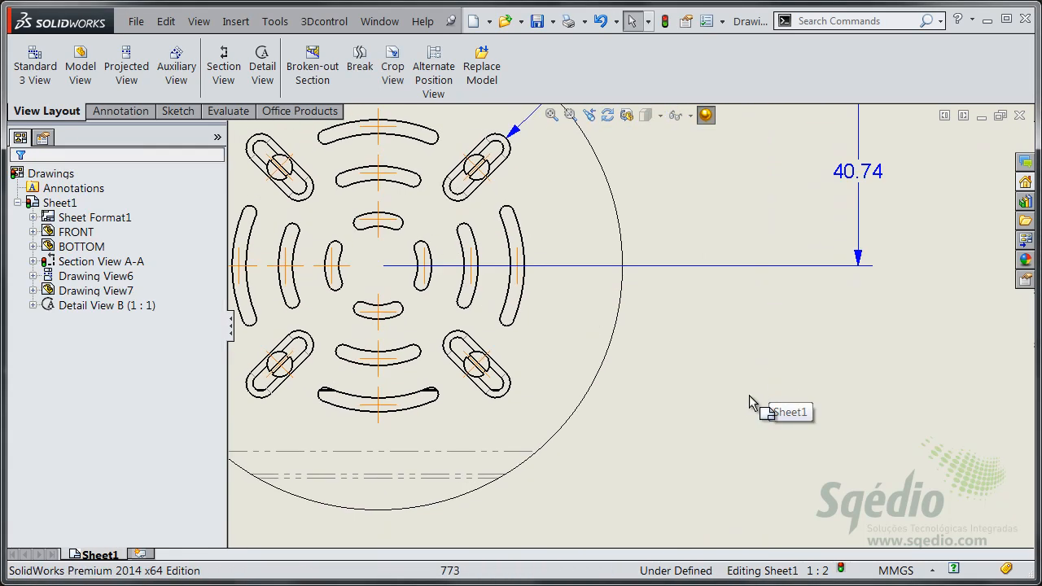
Dimension the angle between the grille's horizontal centreline and the lower-right slot's centreline, aligning it with the vertical dimension
right_click_drag(738, 350, 739, 309)
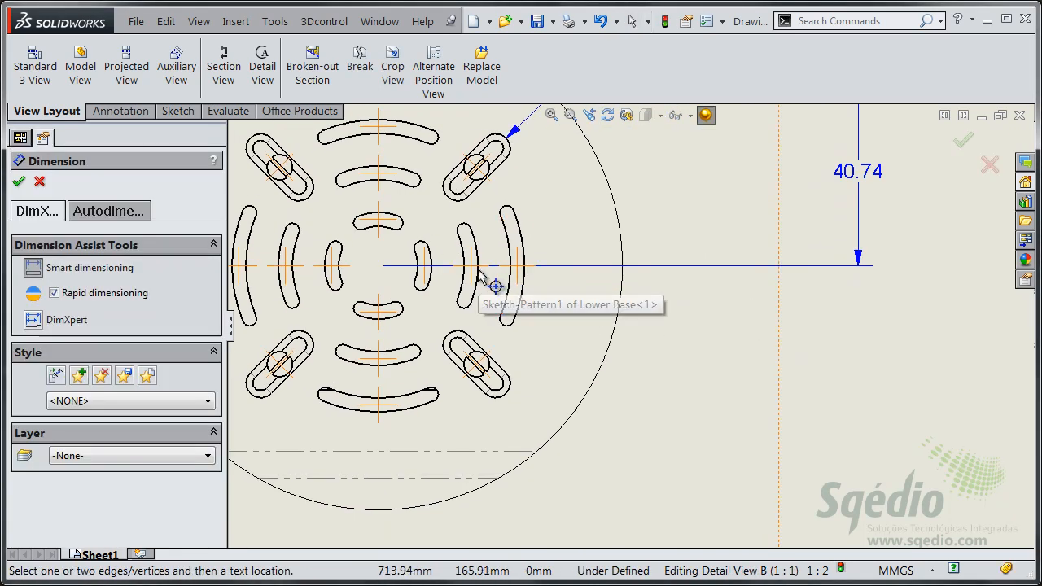
scroll(485, 371, "down", 2)
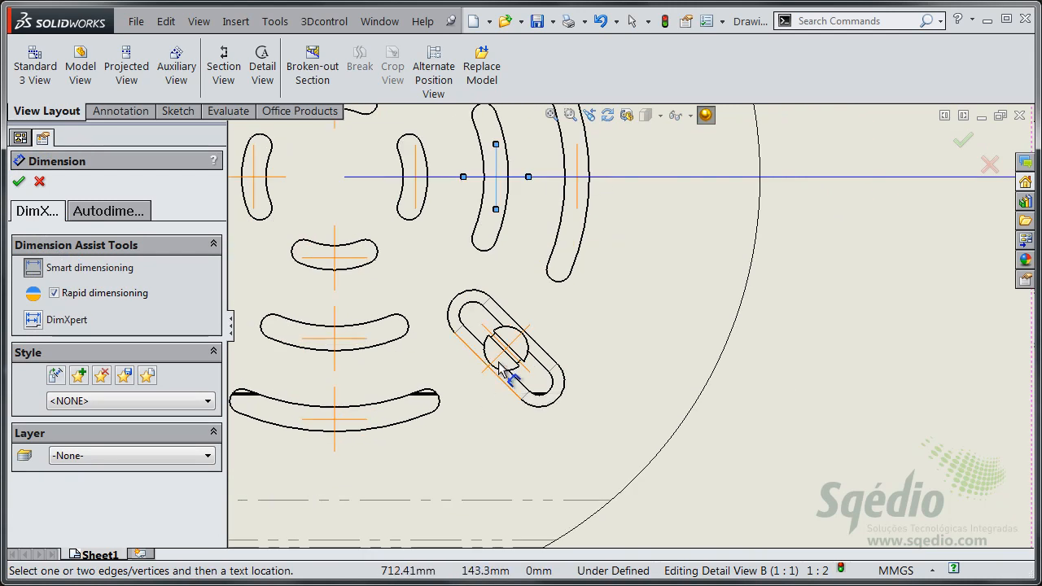
left_click(525, 368)
scroll(733, 370, "up", 4)
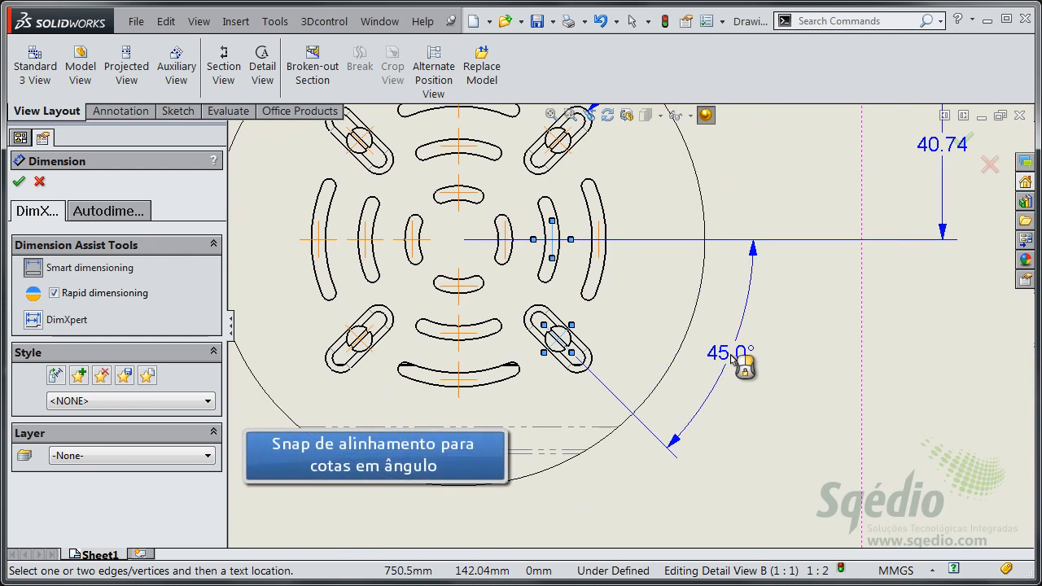
left_click(821, 324)
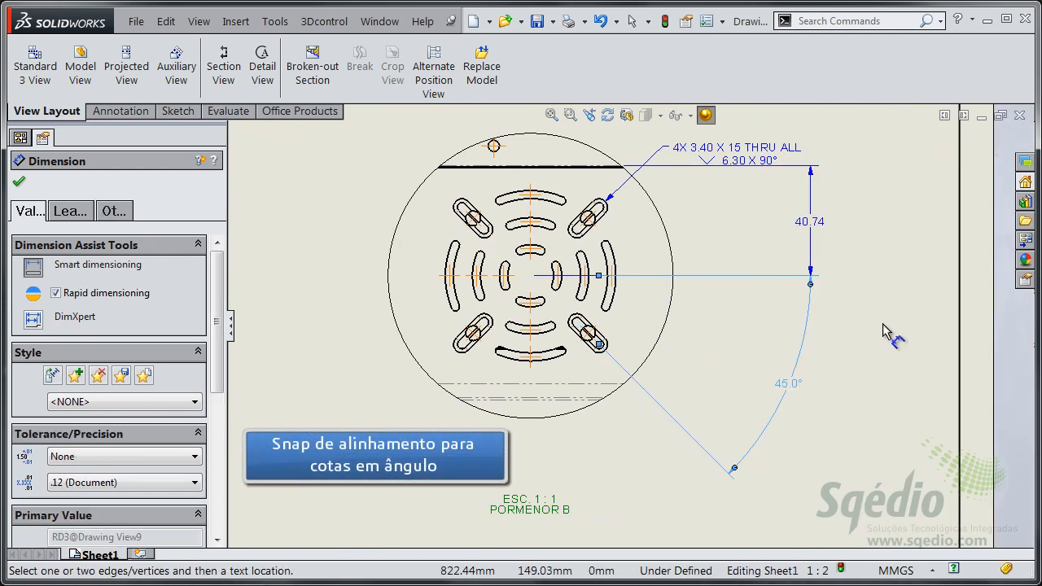
key("Escape")
Move the hole callout slightly higher and bring the vertical and angular dimensions closer to the detail circle, keeping them aligned
left_click_drag(761, 151, 768, 137)
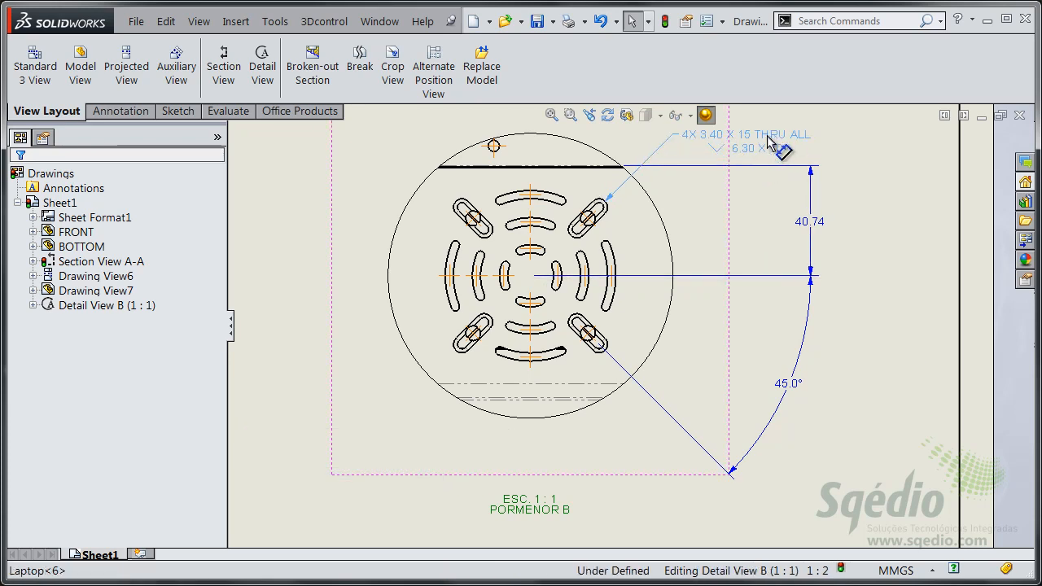
left_click(884, 345)
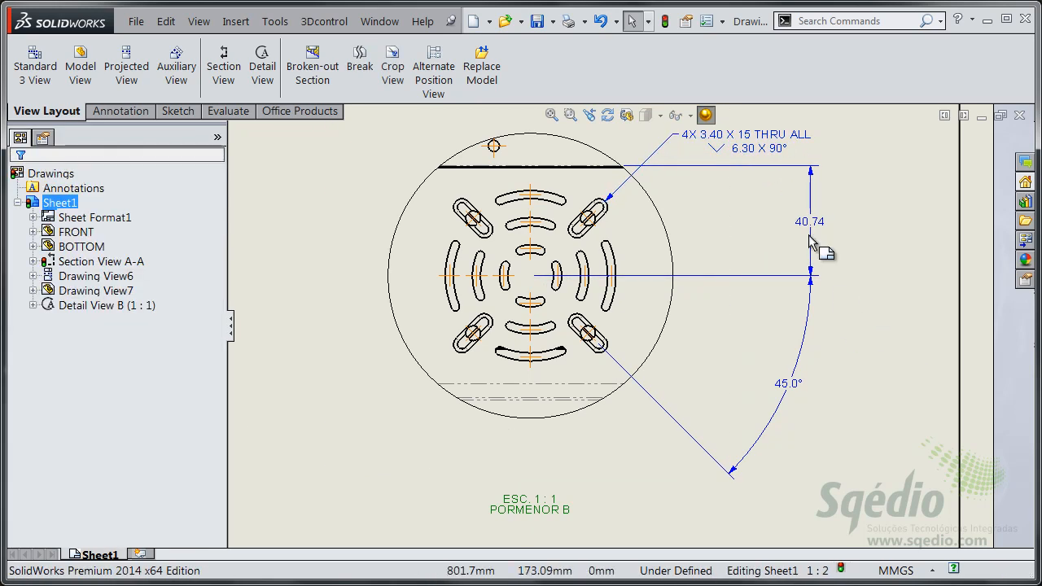
left_click_drag(811, 226, 737, 226)
left_click_drag(800, 397, 718, 367)
left_click(814, 429)
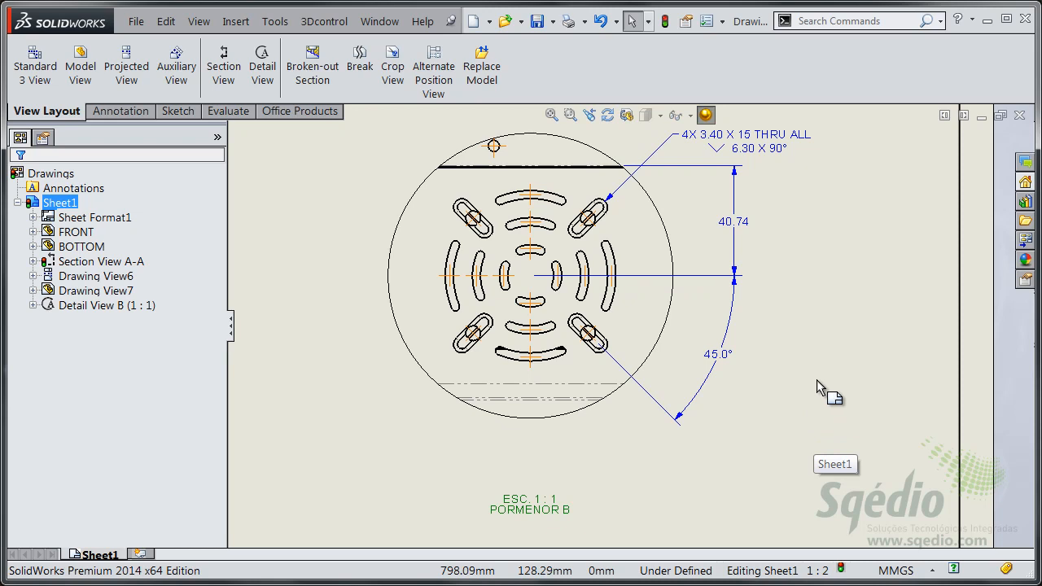
middle_click_drag(803, 350, 775, 346)
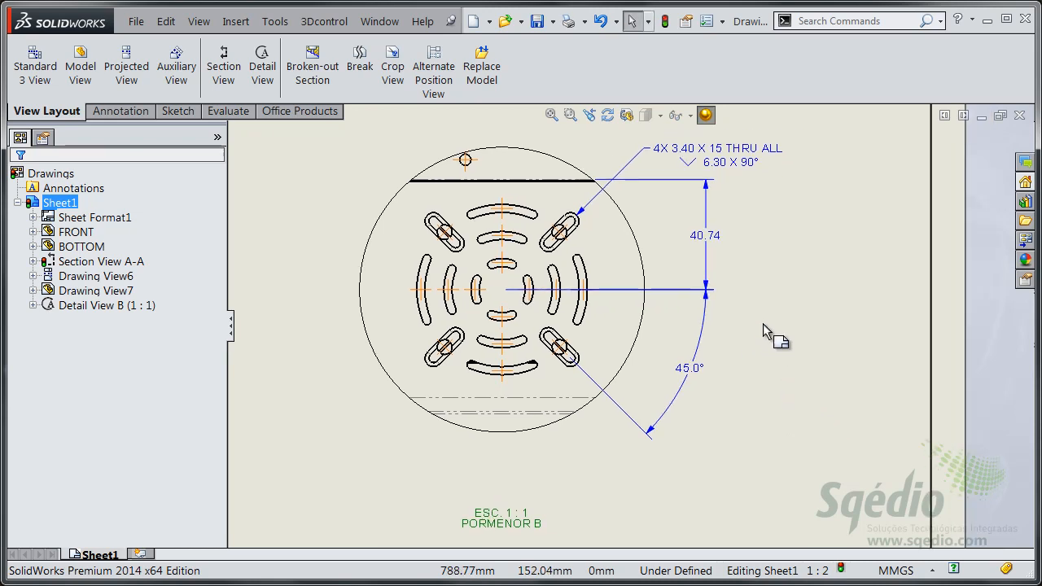
Start an Angular Running Dimension from the outermost upper arc slot, placing its 0° origin above the detail circle
key("s")
left_click(832, 340)
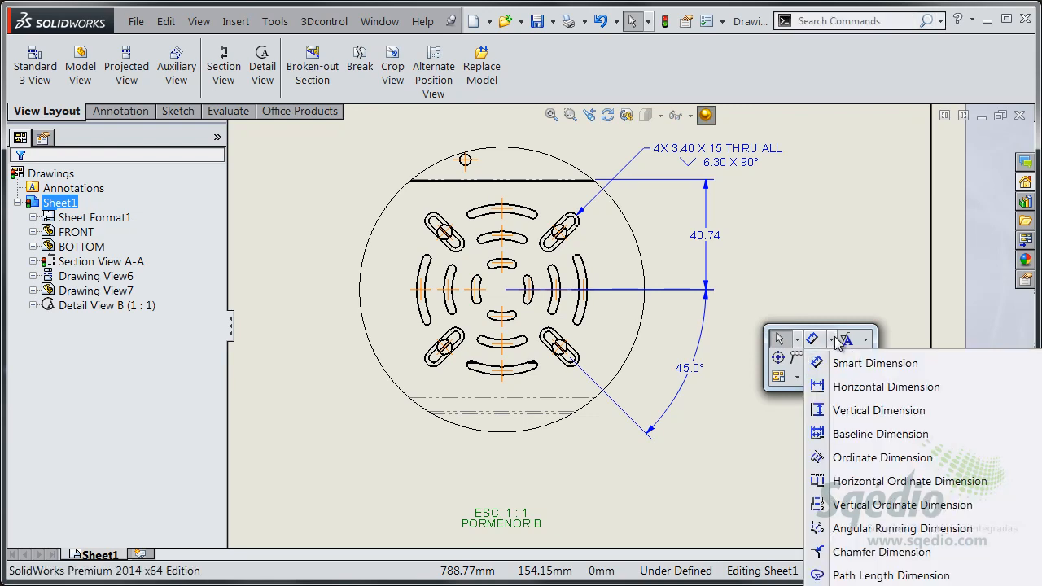
left_click(883, 529)
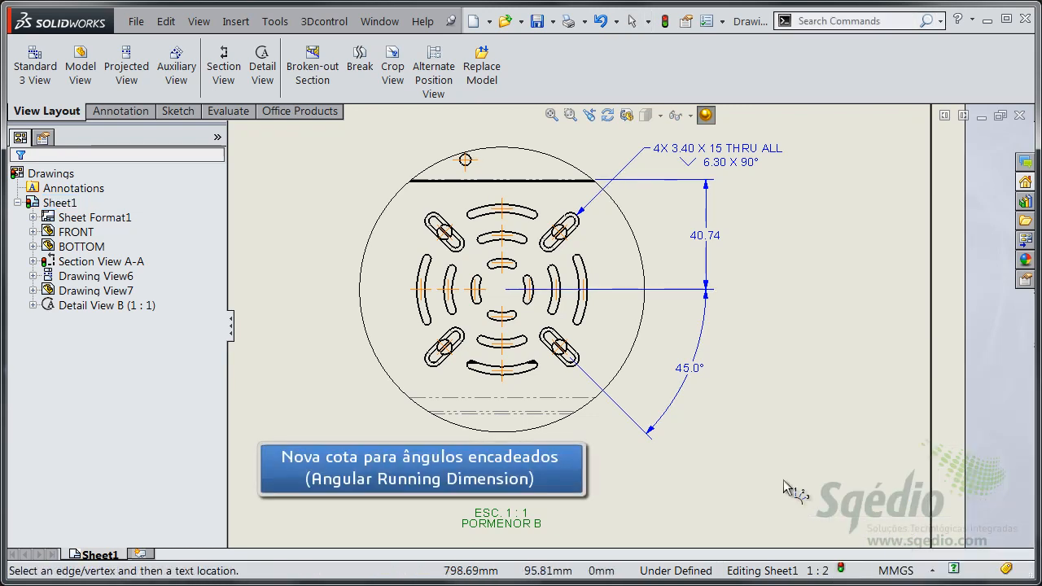
left_click(520, 208)
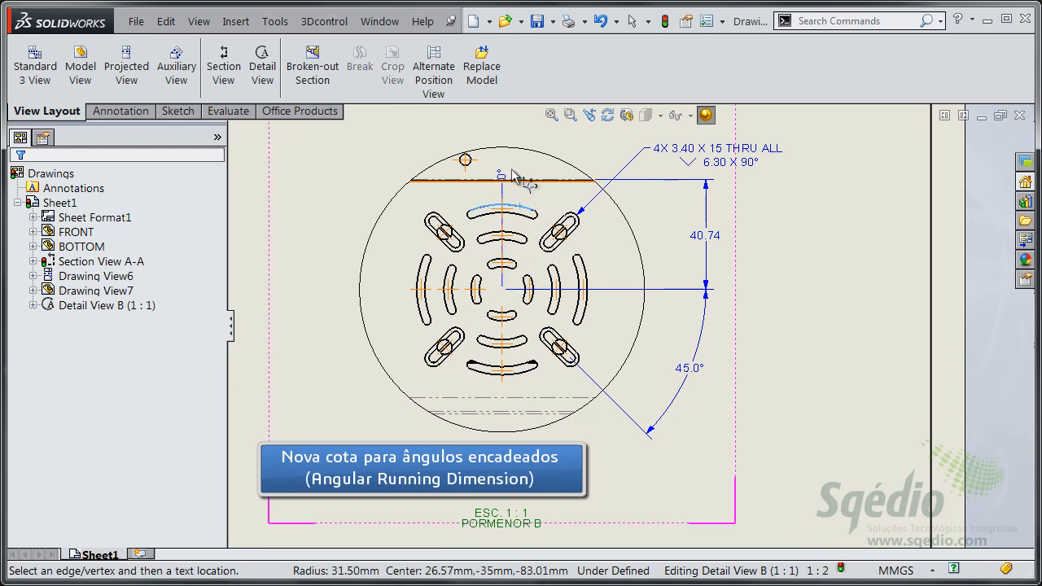
left_click(506, 155)
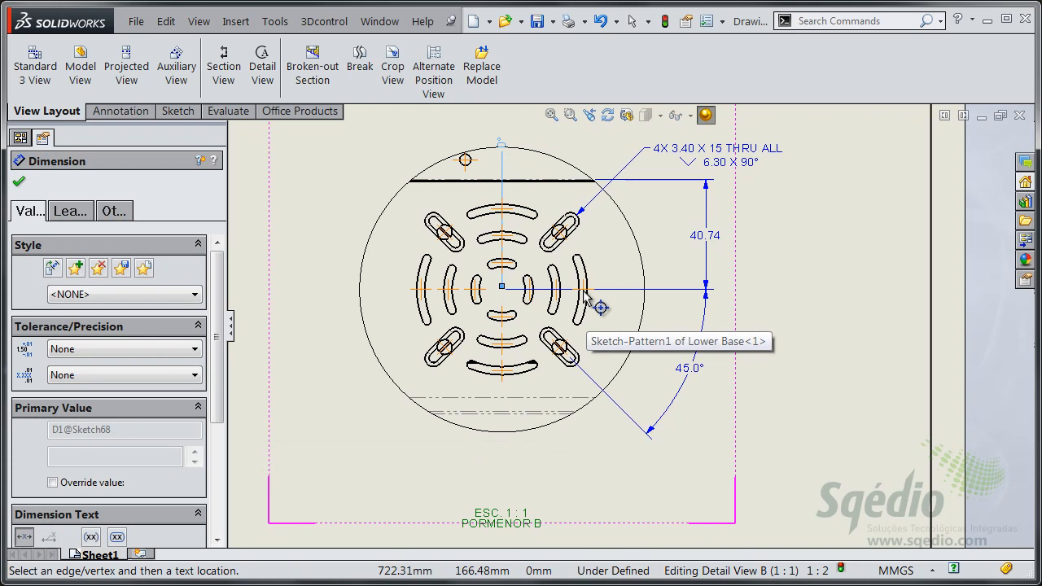
Add running angles to the right, lower-right, bottom, lower-left and left slots, and move their texts slightly farther outward
left_click(585, 292)
left_click(573, 371)
left_click(502, 376)
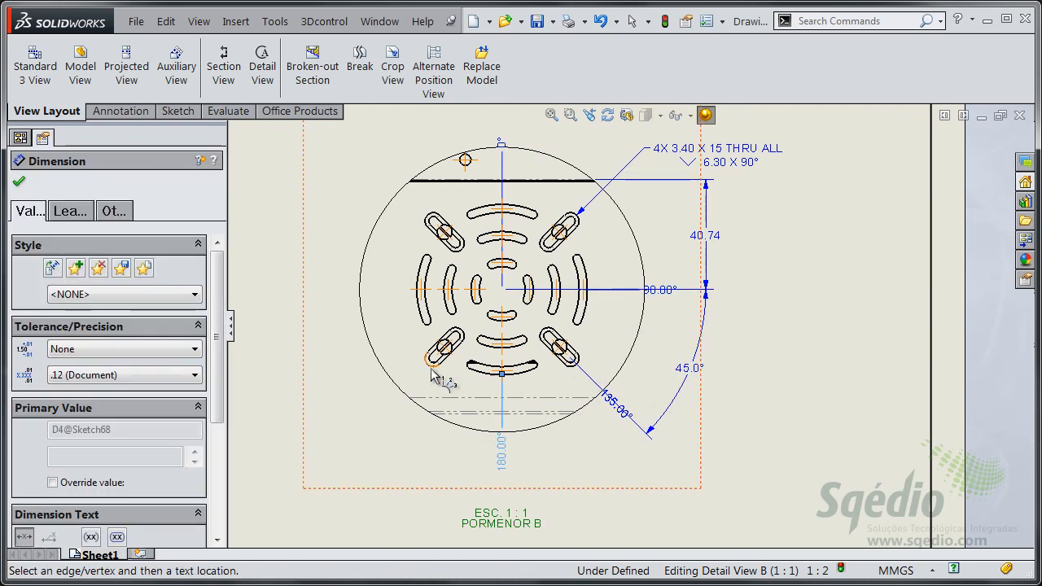
left_click(420, 291)
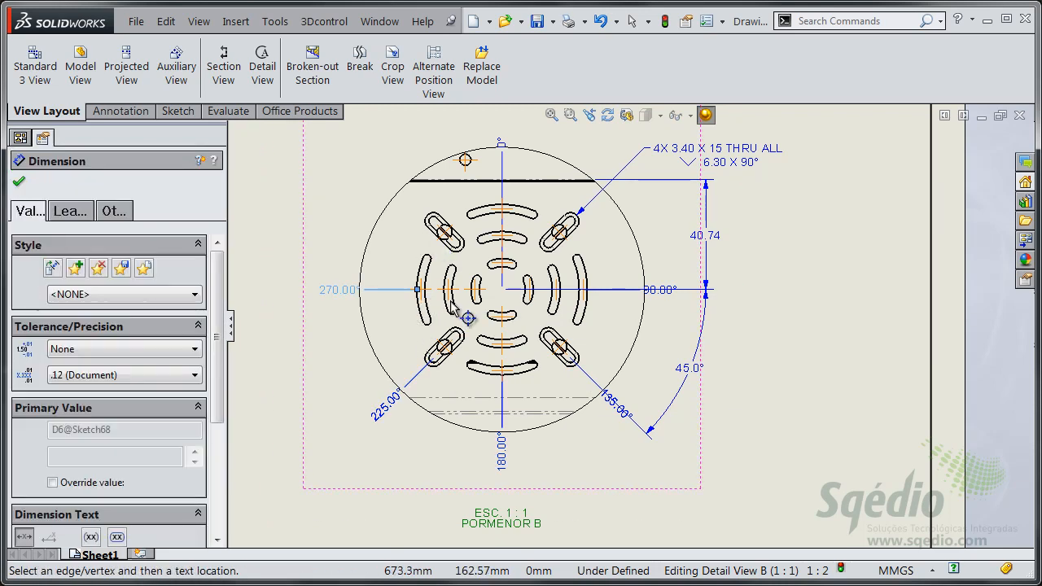
key("Escape")
mouse_move(332, 294)
left_mouse_down()
mouse_move(298, 294)
mouse_move(363, 302)
mouse_move(330, 306)
mouse_move(340, 304)
left_mouse_up()
left_click(802, 366)
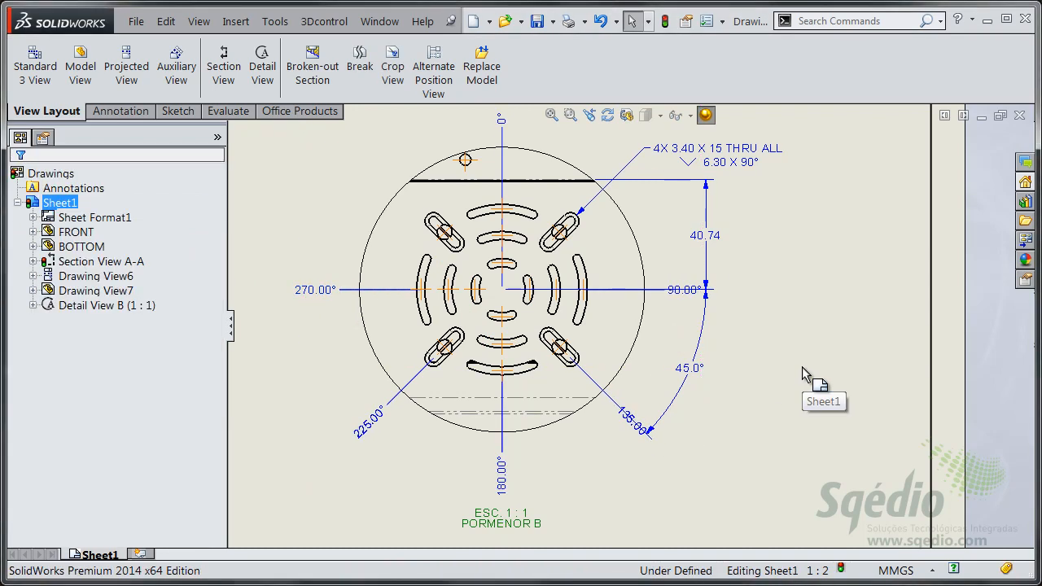
Try the Run bidirectionally option on the angular running dimension and restore single-direction numbering
left_click(329, 296)
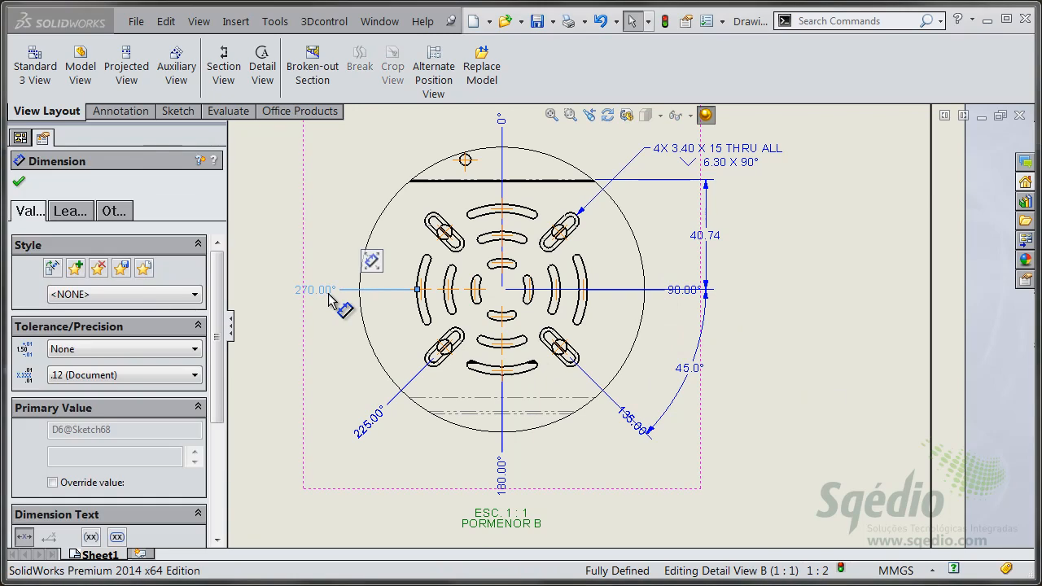
left_click(112, 212)
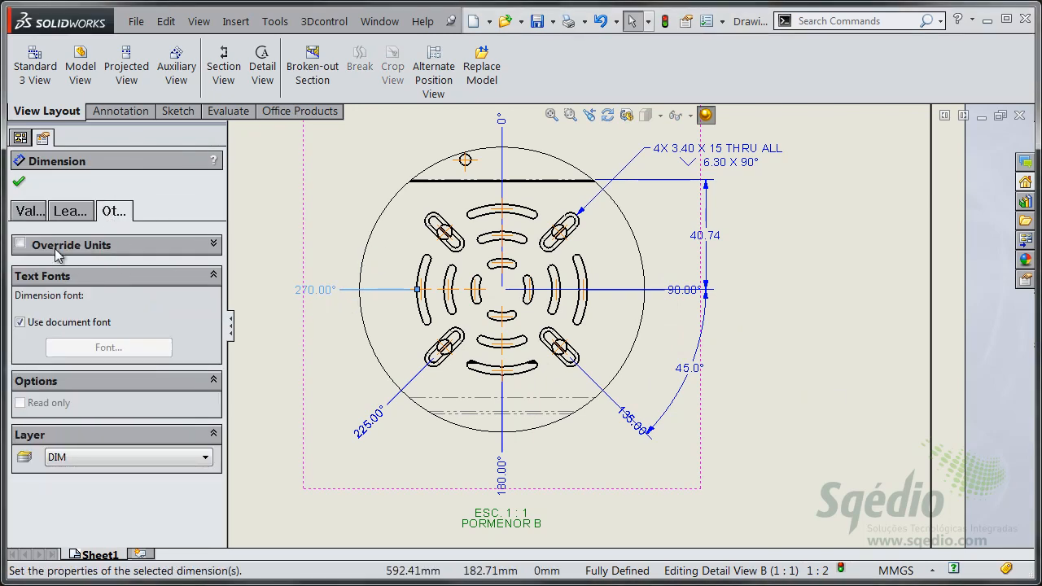
left_click(72, 213)
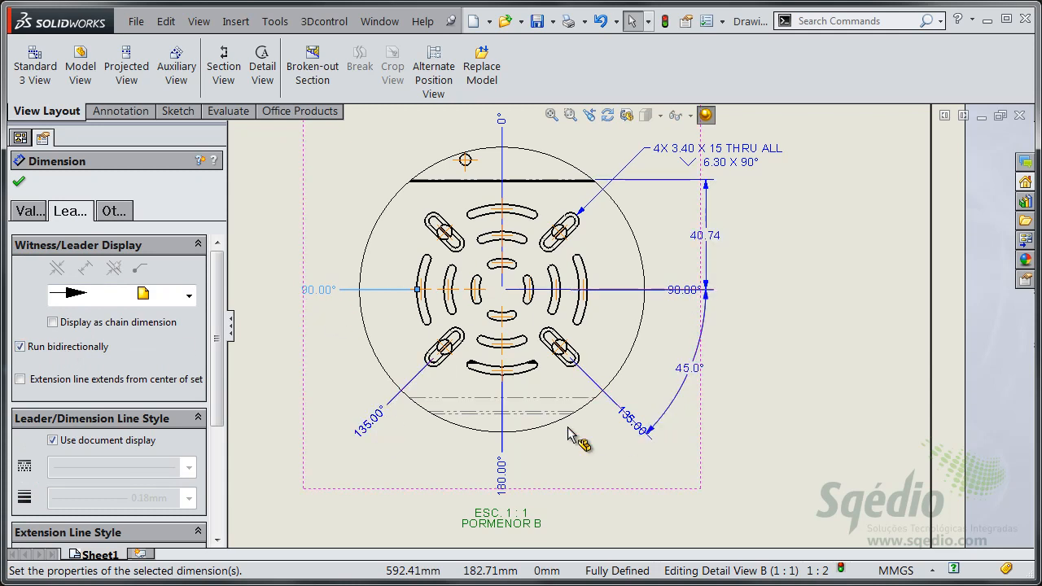
left_click(52, 353)
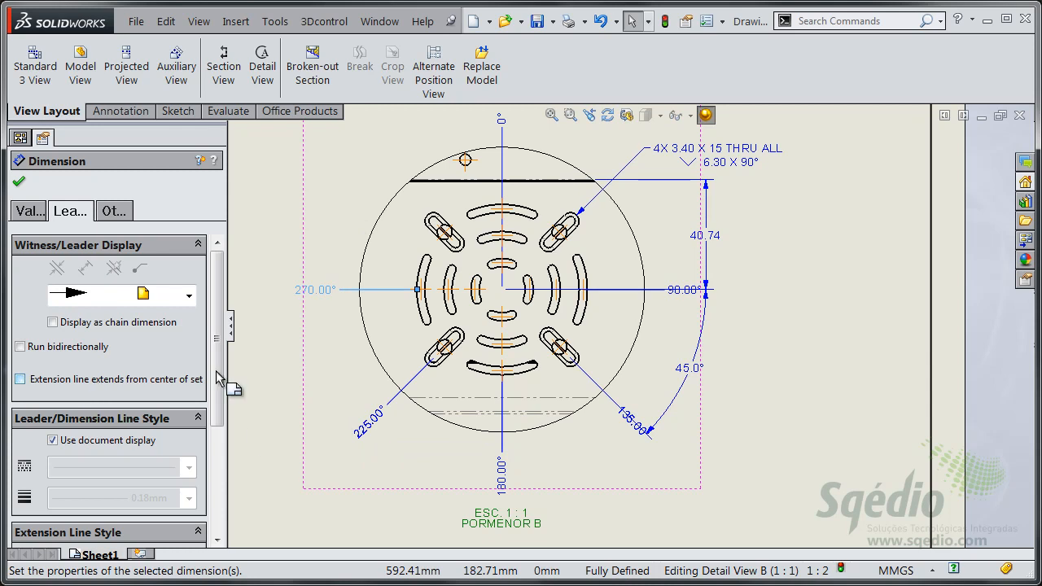
left_click(18, 181)
Extend the angular running dimension to include the upper-left countersunk slot
scroll(565, 268, "down", 2)
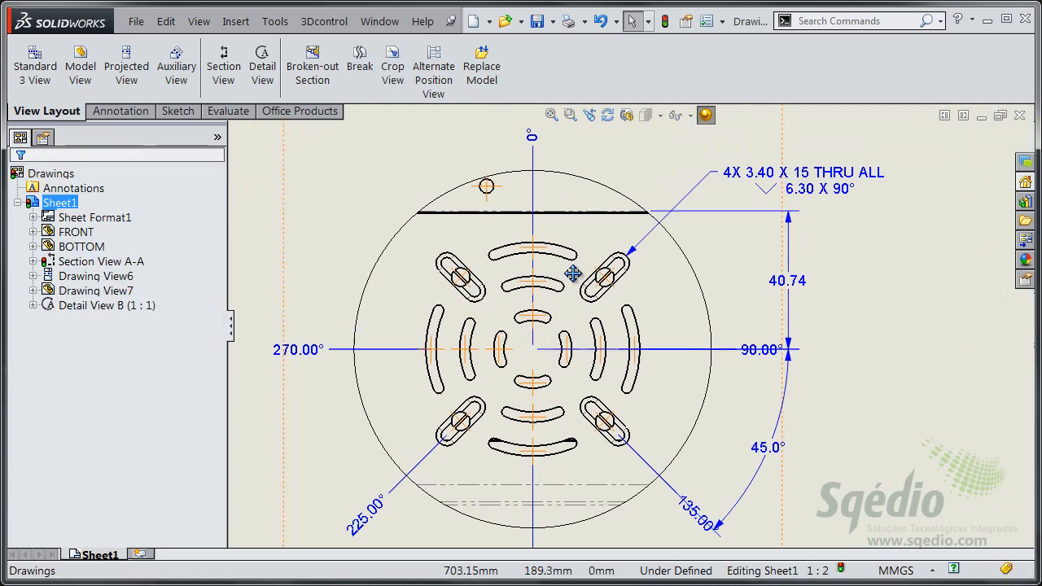
left_click(348, 369)
right_click(348, 369)
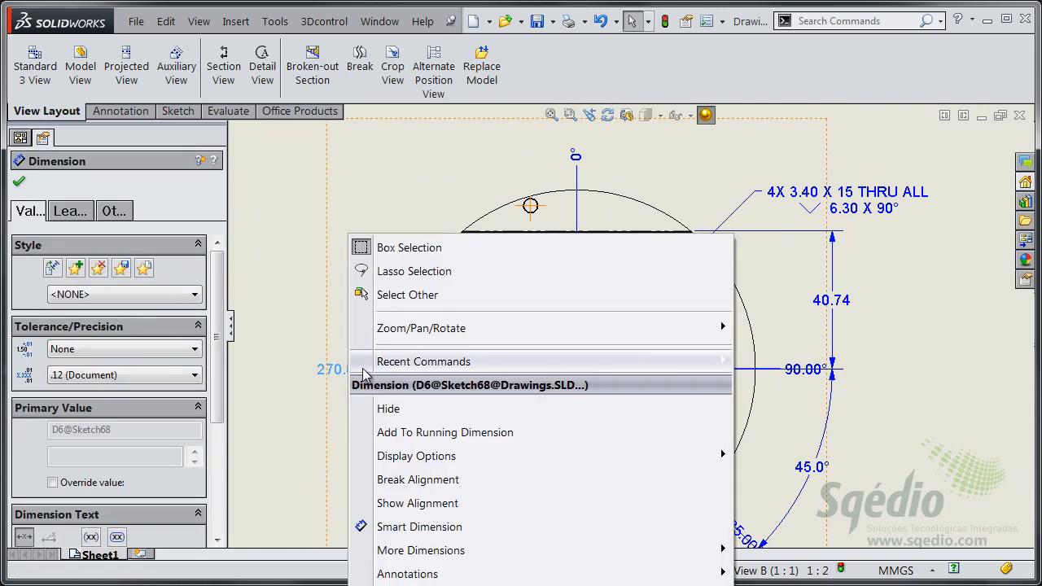
left_click(513, 435)
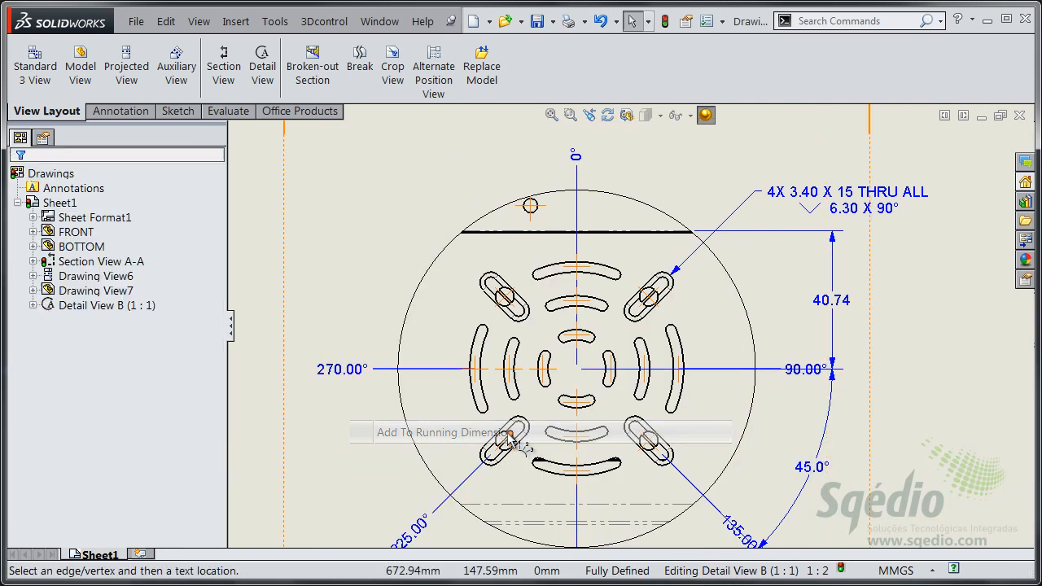
left_click(482, 278)
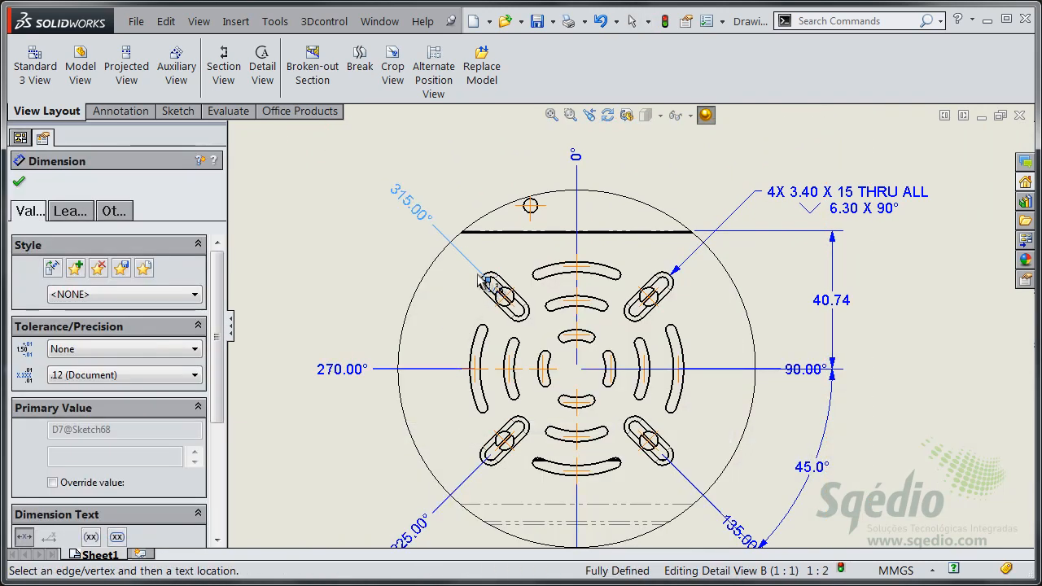
left_click(417, 216)
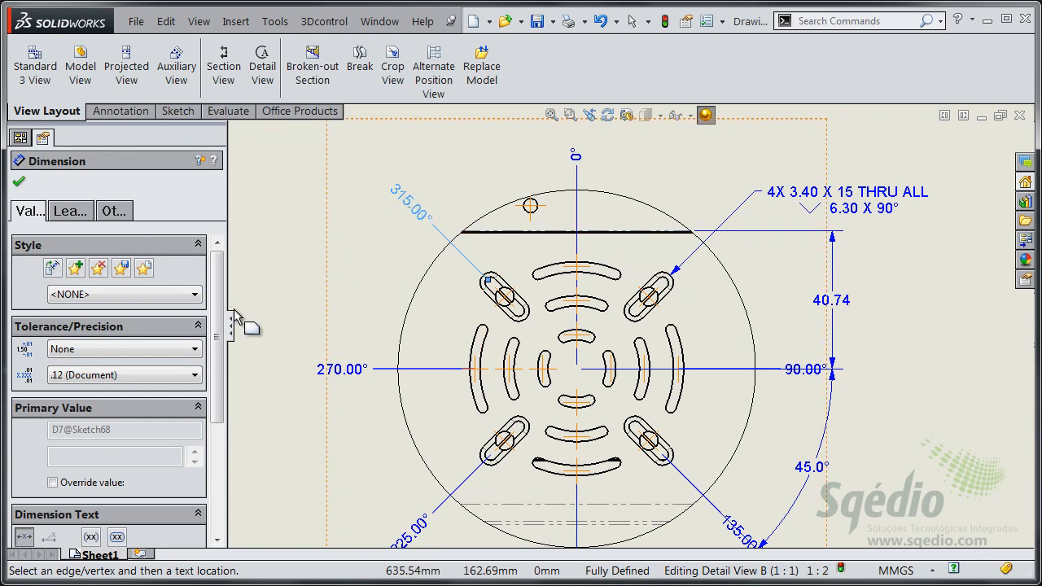
left_click(21, 183)
left_click(325, 329)
Attach a datum feature symbol labelled A to the horizontal centreline extension, between the detail circle and the vertical dimension
scroll(505, 435, "up", 1)
scroll(511, 440, "up", 2)
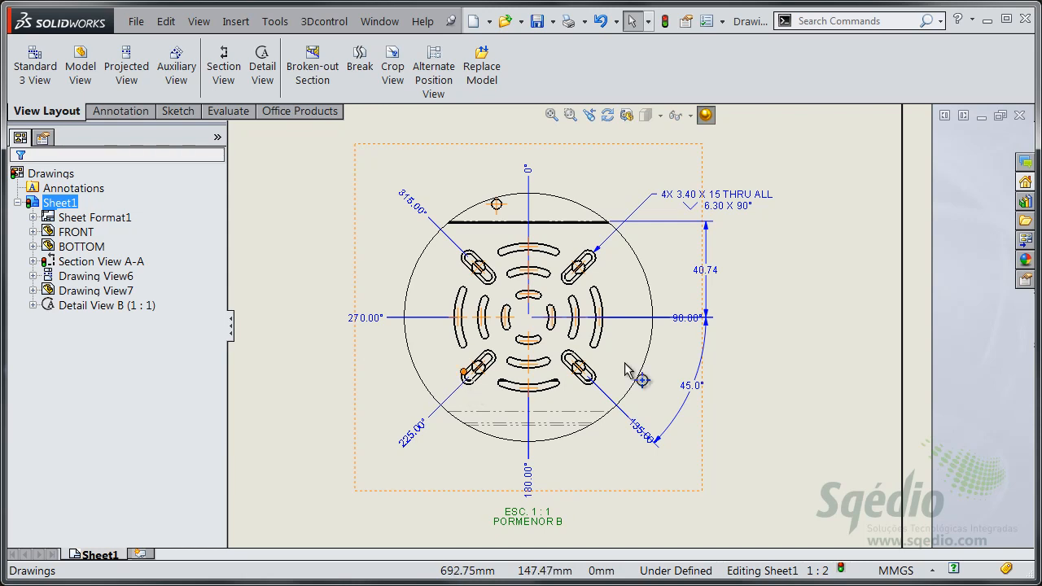
scroll(712, 391, "down", 1)
key("s")
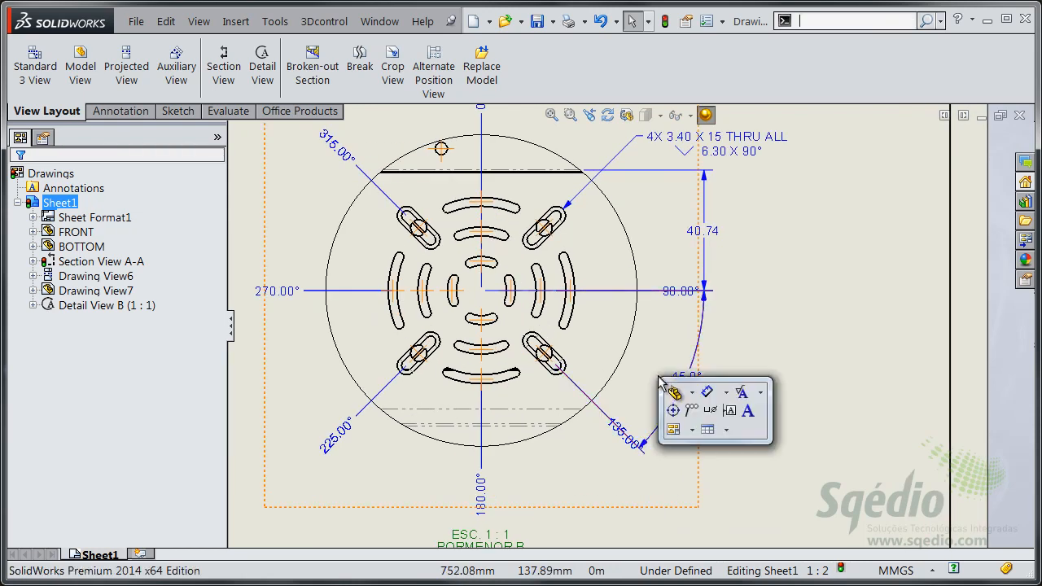
left_click(729, 412)
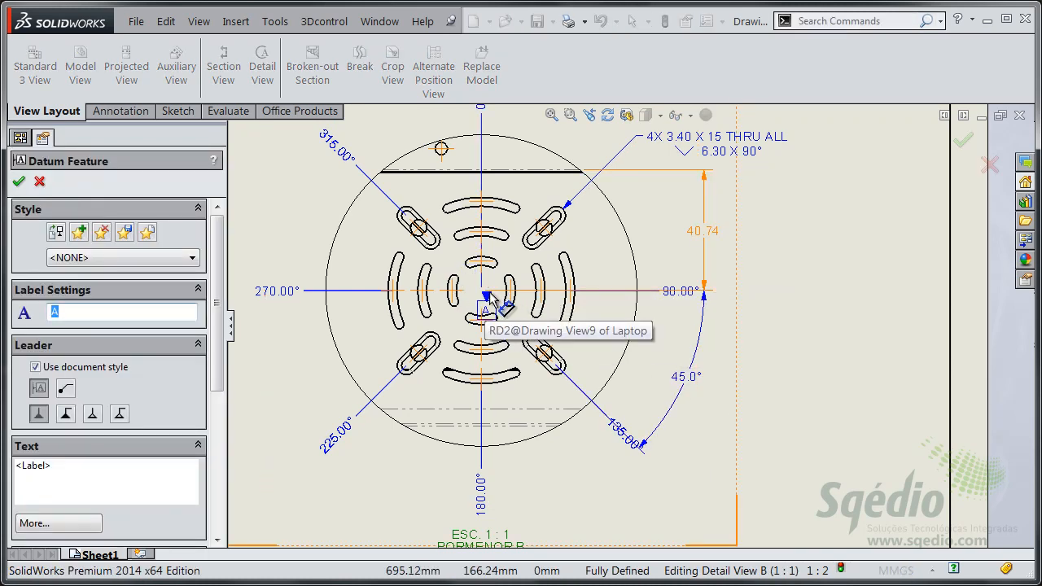
left_click(485, 319)
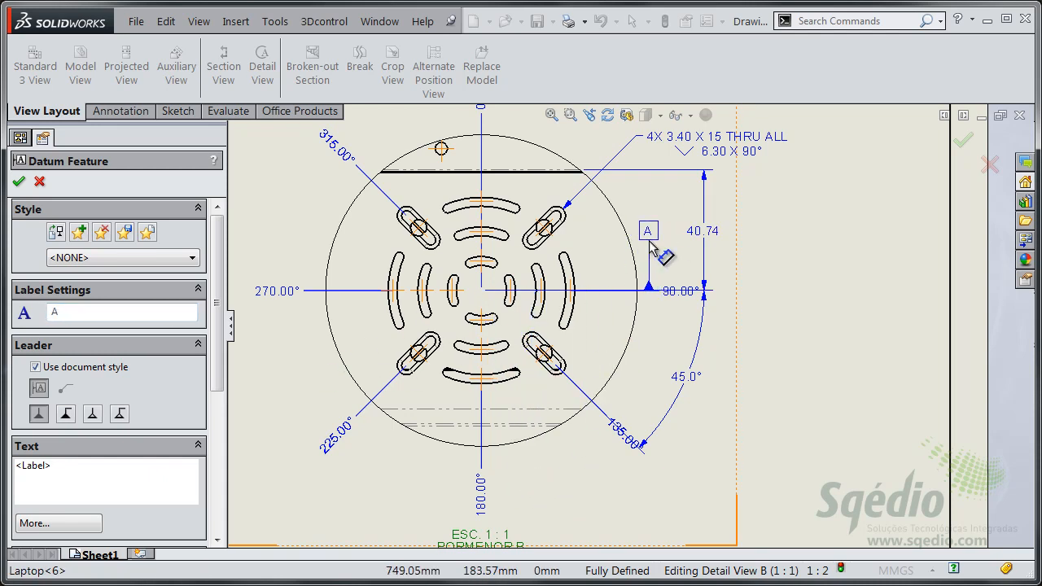
left_click(657, 234)
key("Escape")
Remove the overlapping 90° running dimension and shift datum symbol A slightly toward the vertical dimension
left_click_drag(686, 290, 707, 295)
left_click(700, 339)
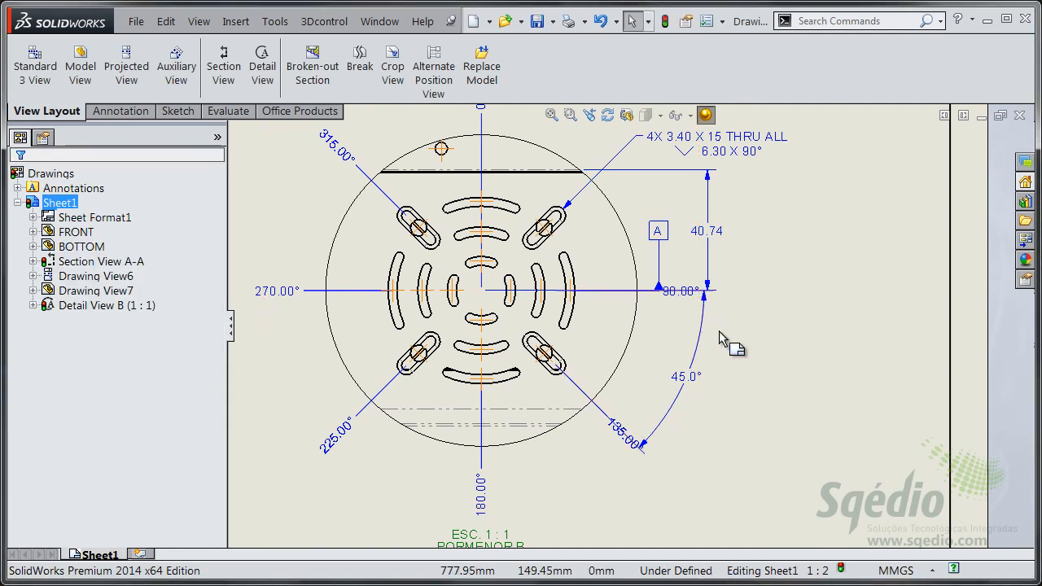
left_click(685, 301)
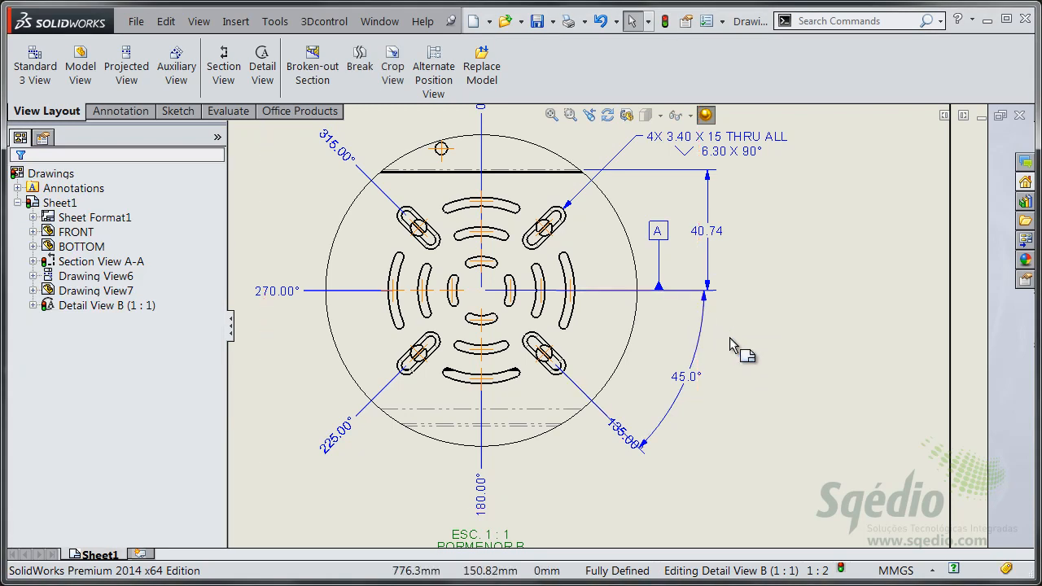
left_click_drag(663, 233, 673, 236)
left_click(794, 327)
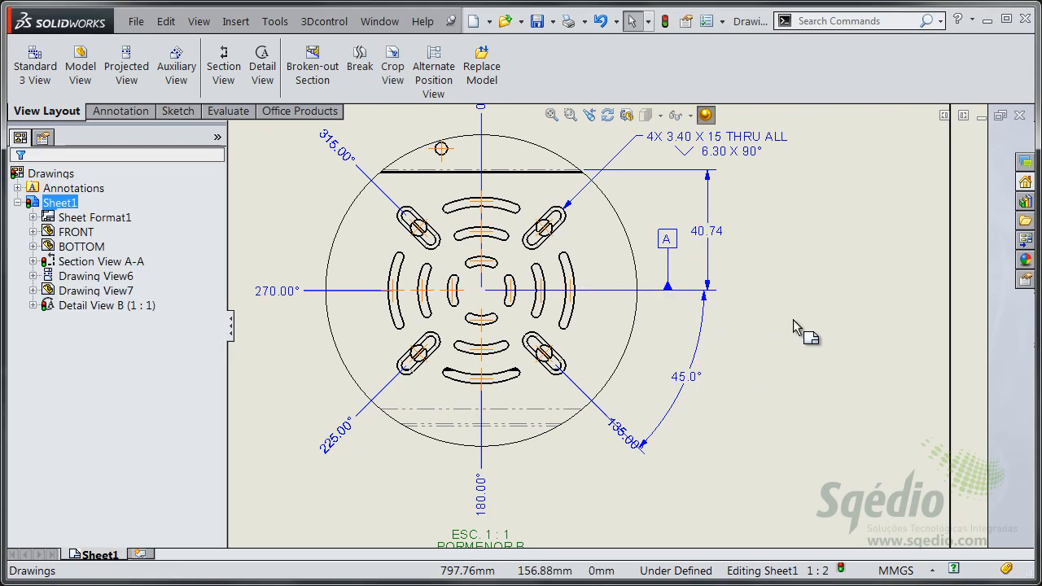
Attach a note reading "Slot" to the outermost bottom arc slot, placed below the detail circle, and open the symbol library for it
scroll(378, 476, "up", 2)
middle_click_drag(382, 471, 434, 435)
key("s")
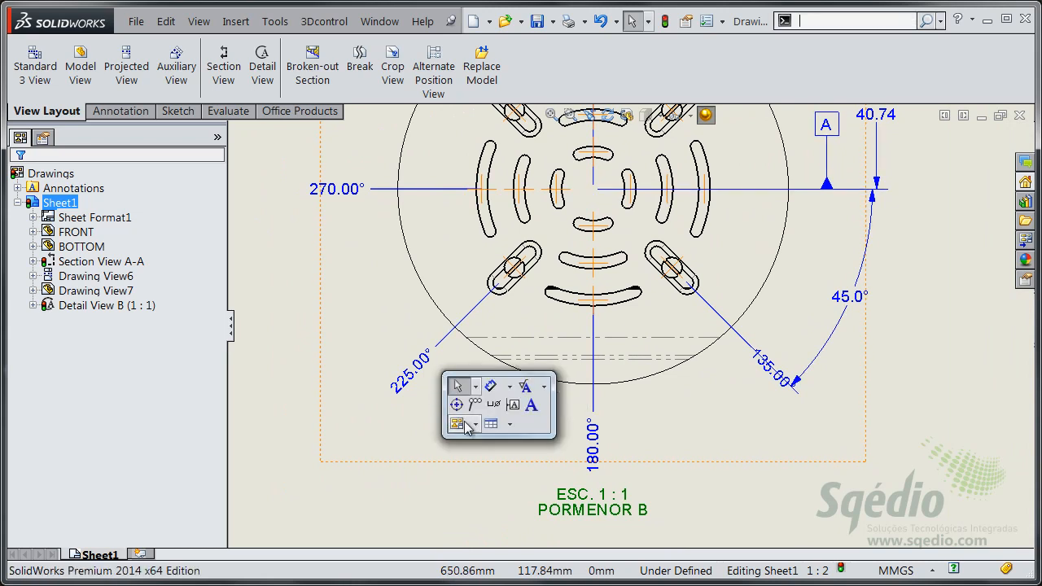
left_click(532, 406)
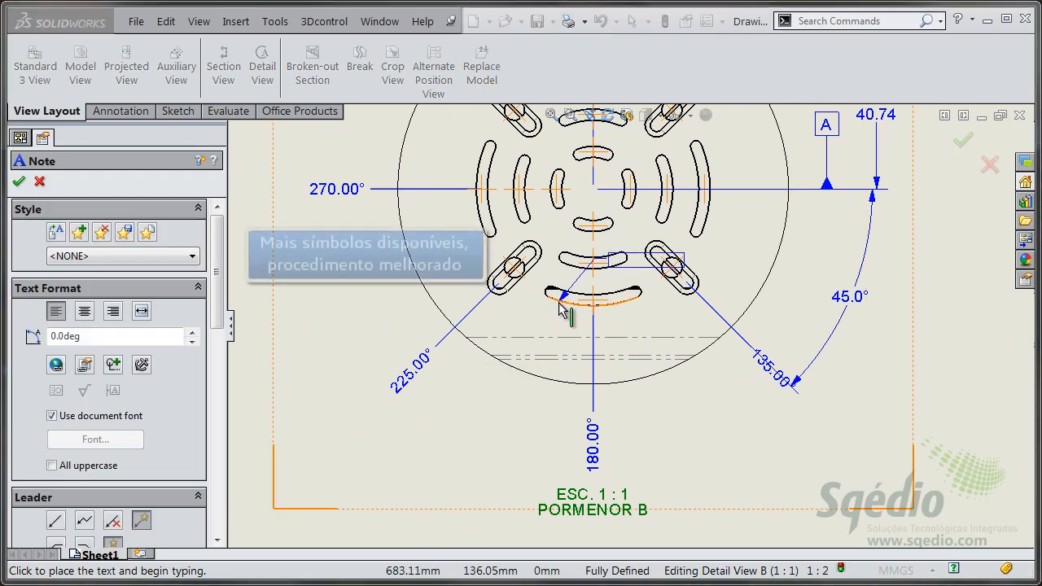
left_click(553, 303)
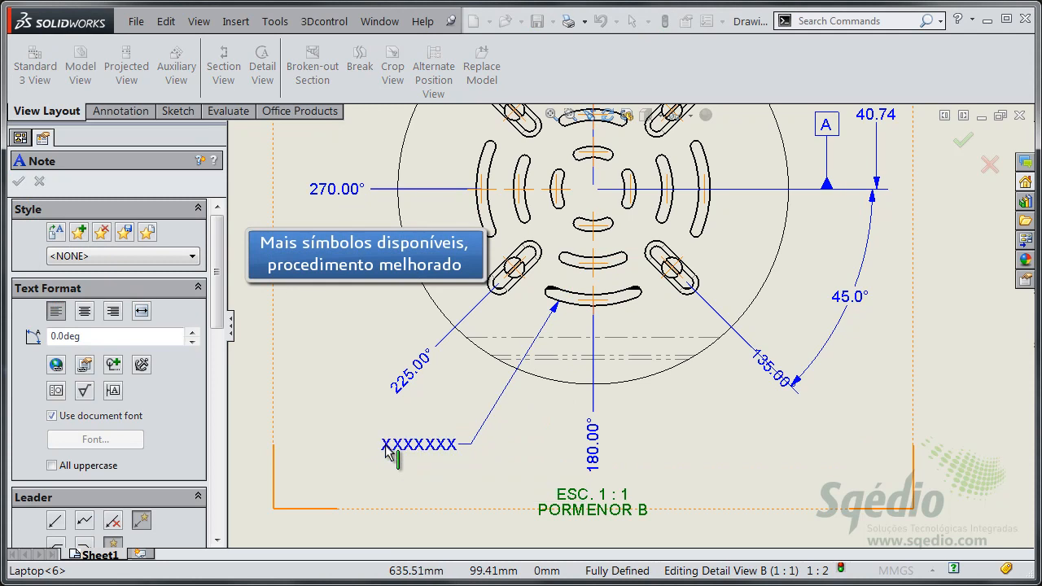
left_click(383, 447)
type("Slot")
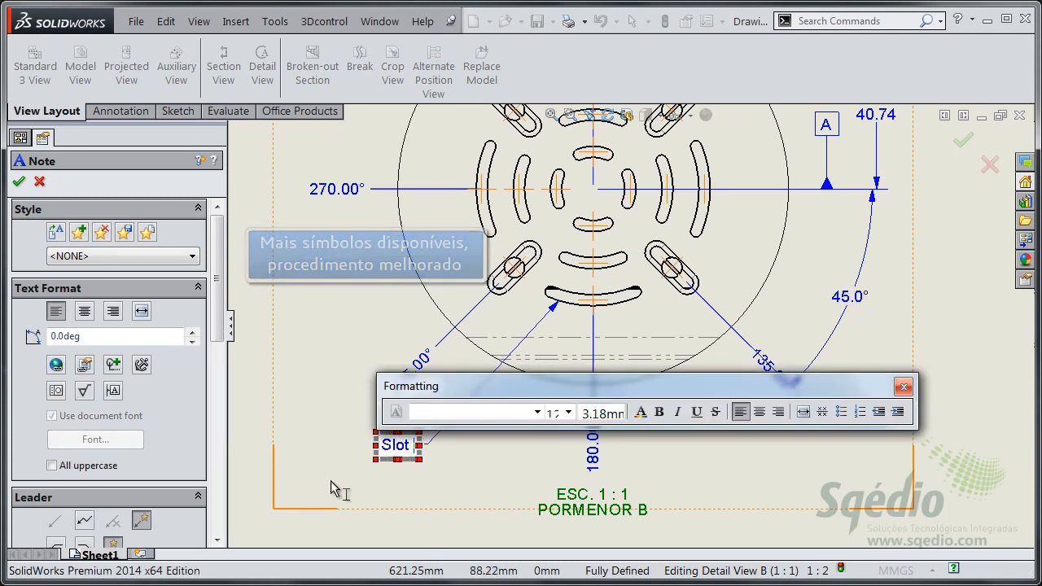
left_click(114, 365)
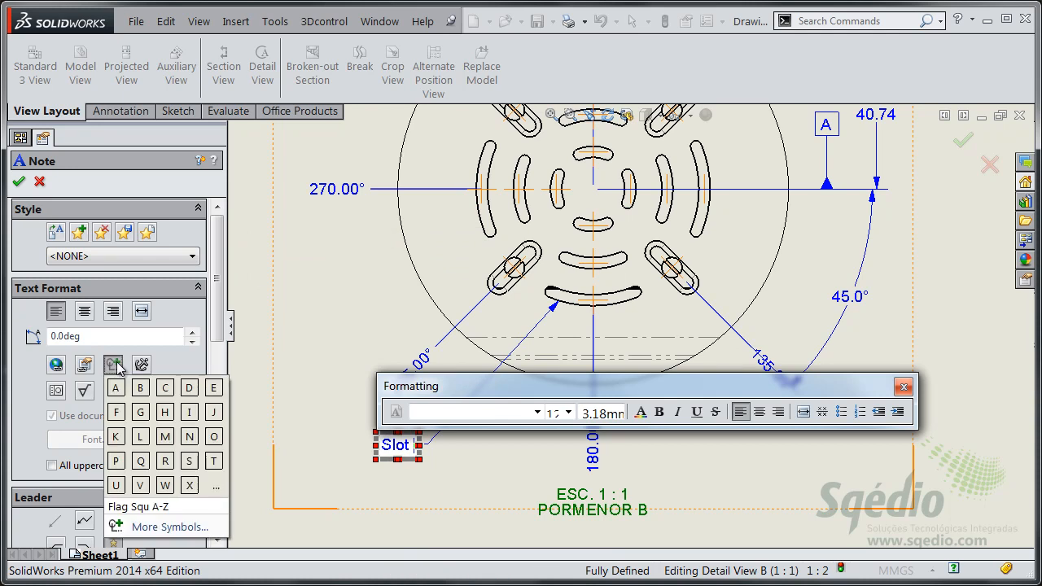
left_click(158, 526)
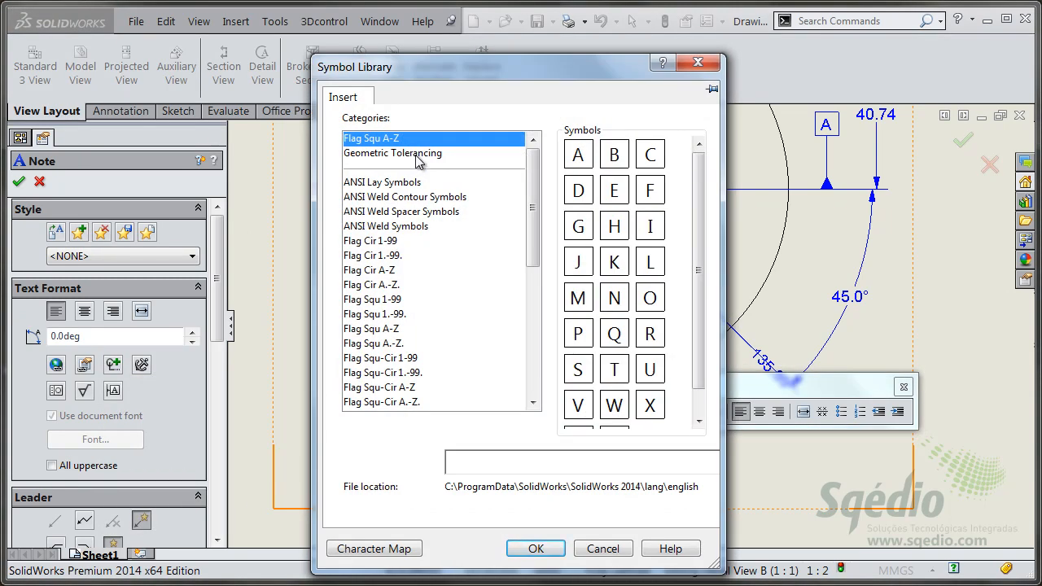
Examine the symbols offered in the Geometric Tolerancing, ANSI and flag categories of the symbol library
left_click(418, 161)
left_click(419, 186)
left_click(419, 198)
left_click(417, 212)
left_click(407, 228)
left_click(399, 242)
left_click(397, 270)
left_click(399, 285)
left_click(402, 315)
left_click(404, 362)
left_click(403, 388)
left_click_drag(534, 252, 535, 324)
Insert the Geometric Tolerancing concentric-circles symbol and the Square A symbol from Flag Squ A-Z after the note text
left_click_drag(404, 345, 391, 373)
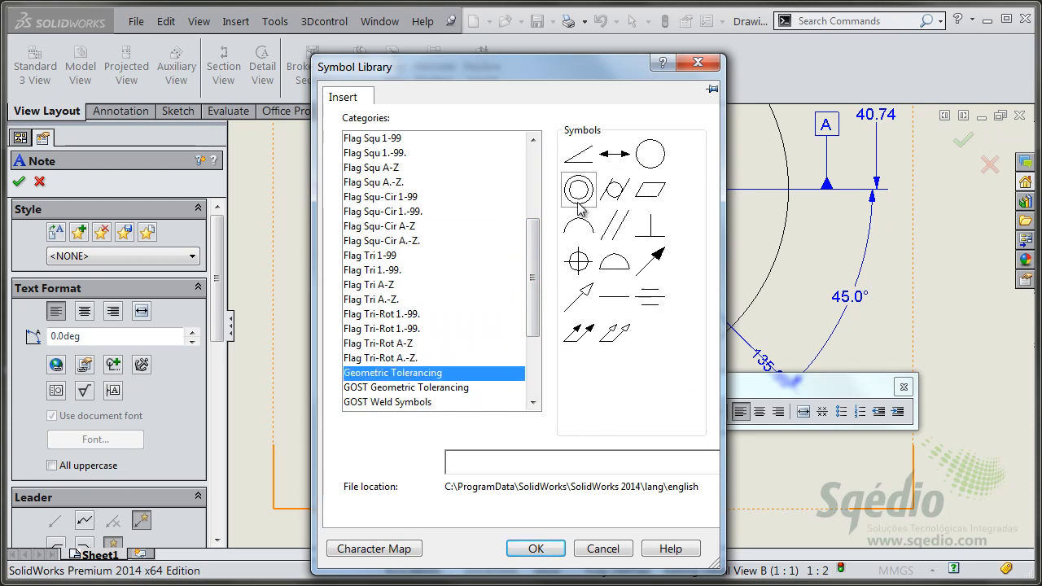
left_click(580, 190)
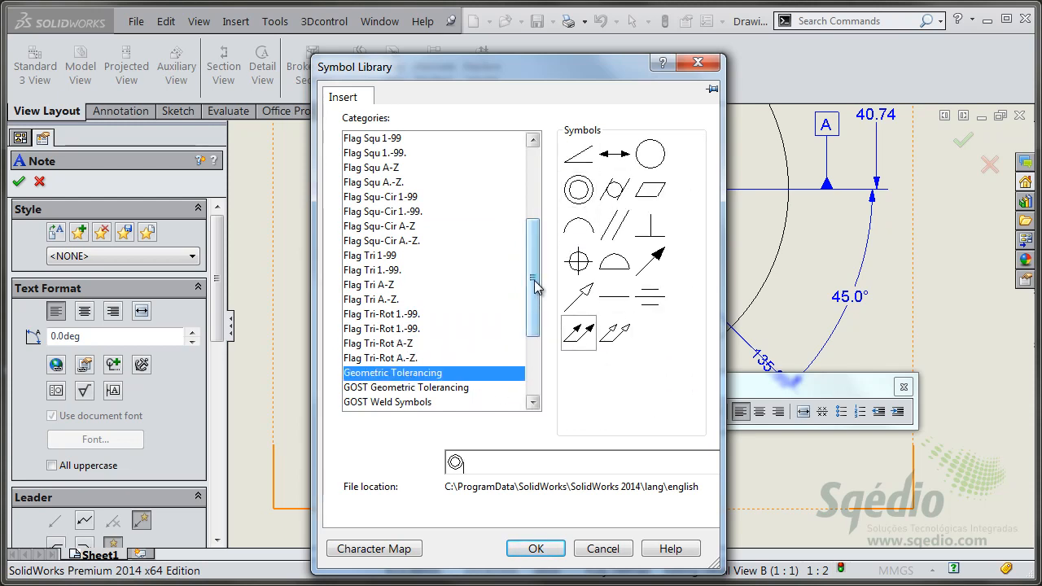
left_click_drag(535, 281, 535, 202)
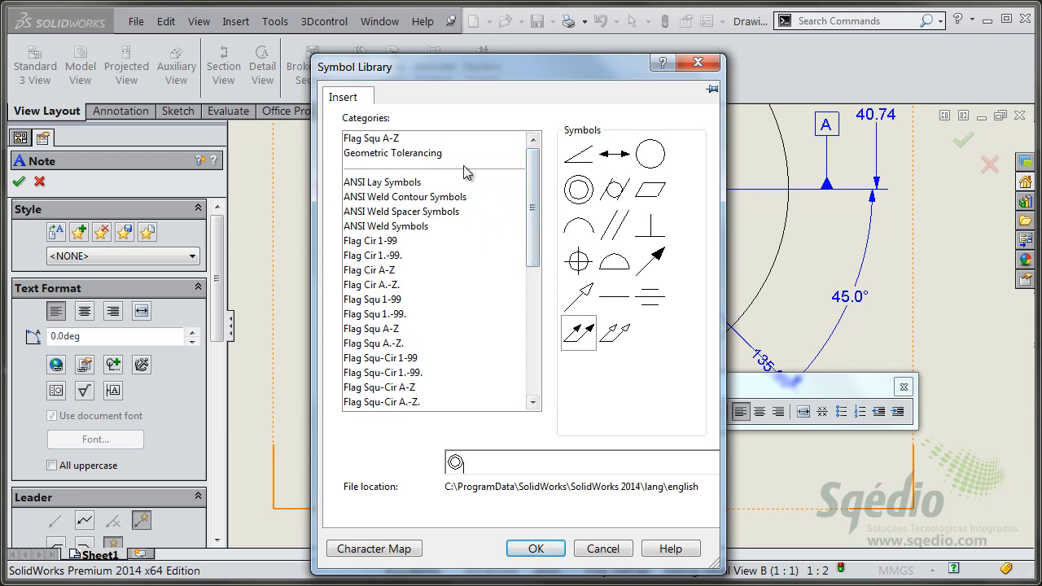
left_click(410, 140)
left_click_drag(552, 78, 309, 74)
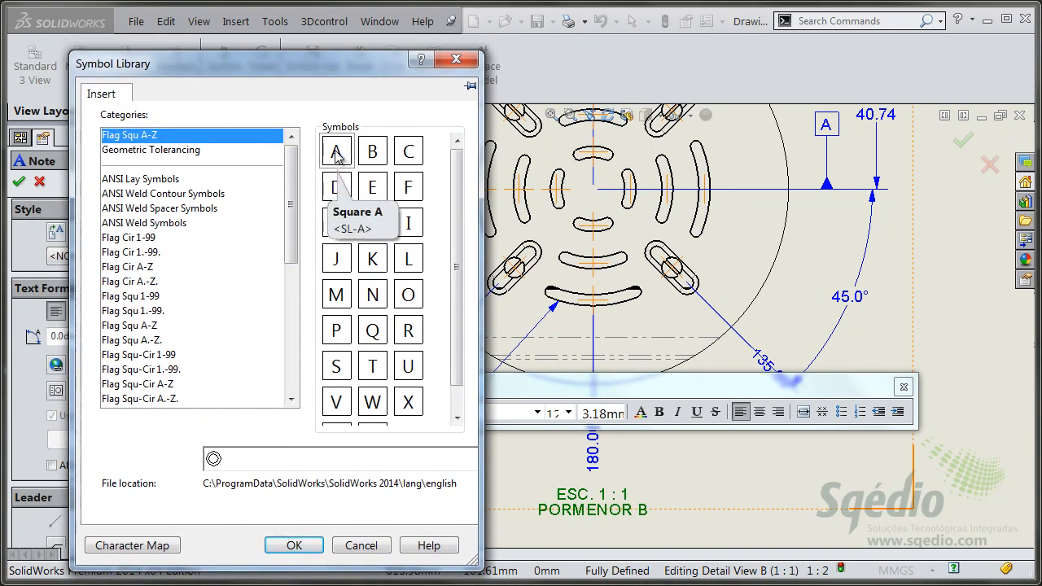
left_click(338, 155)
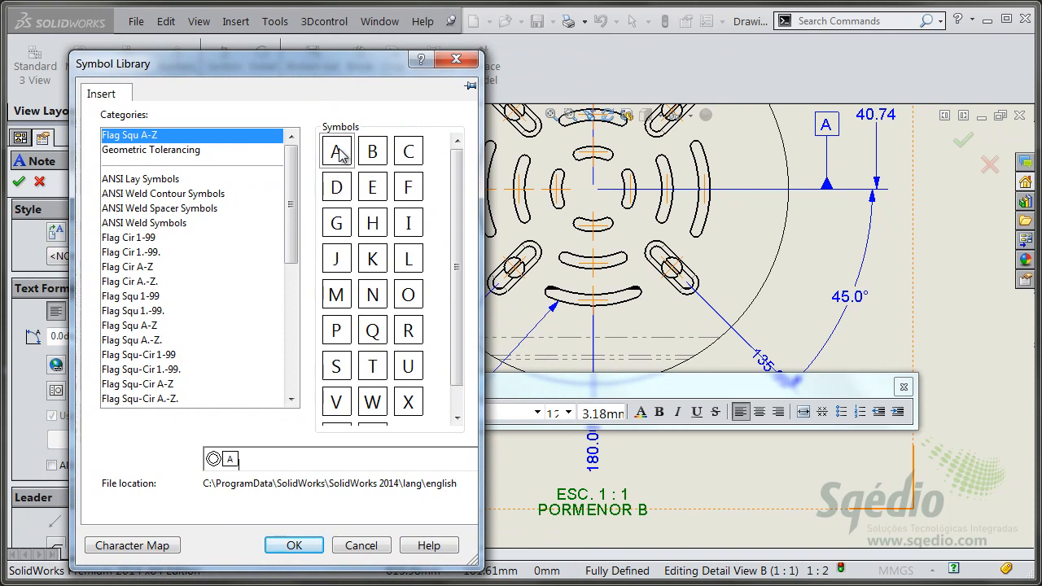
left_click(298, 546)
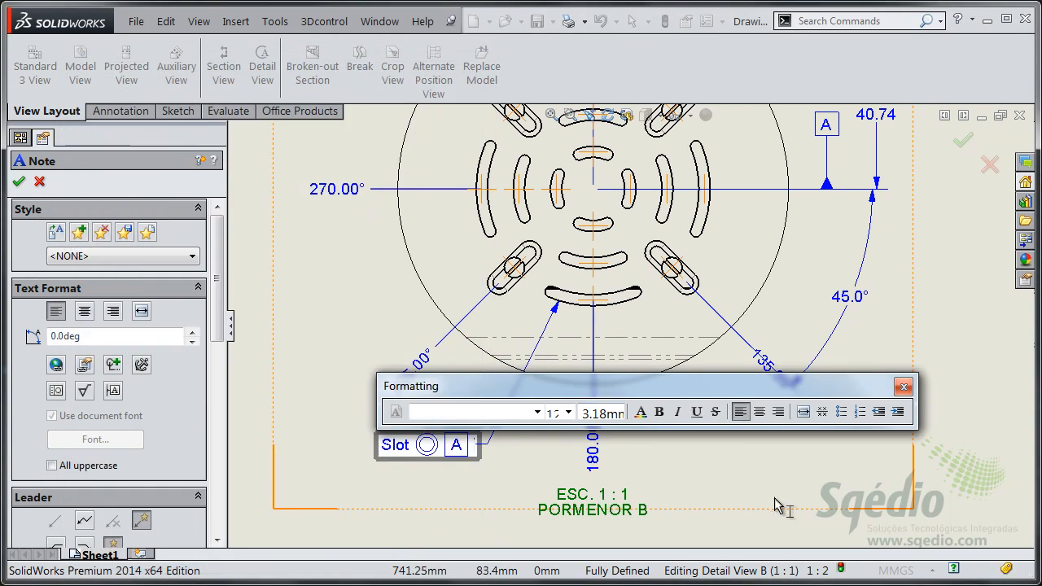
Finish the "Slot" note with its concentric-circles and square A symbols below the detail view
left_click(468, 477)
key("Escape")
scroll(456, 474, "down", 3)
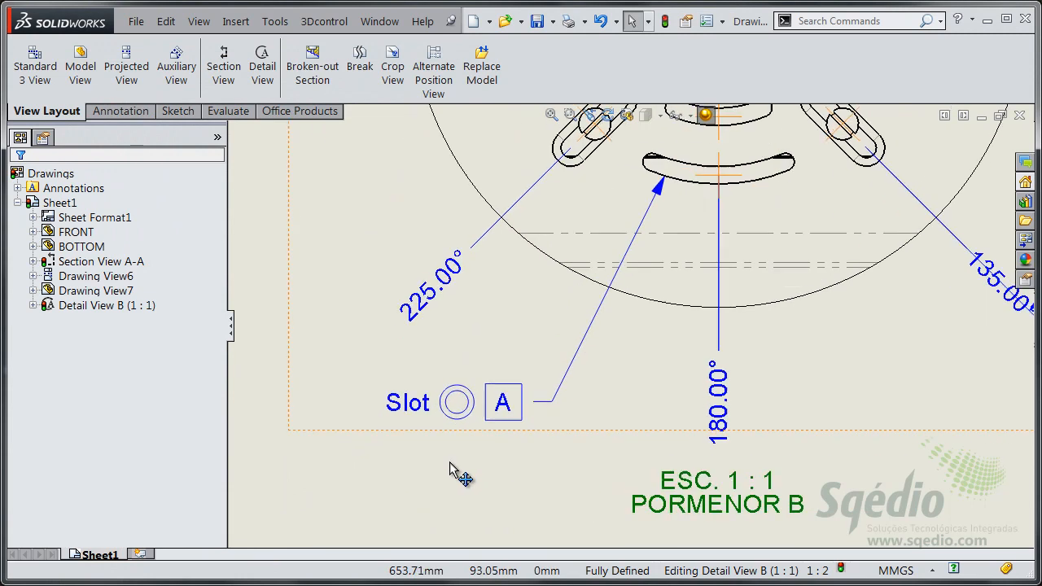
scroll(749, 284, "up", 1)
scroll(772, 275, "up", 4)
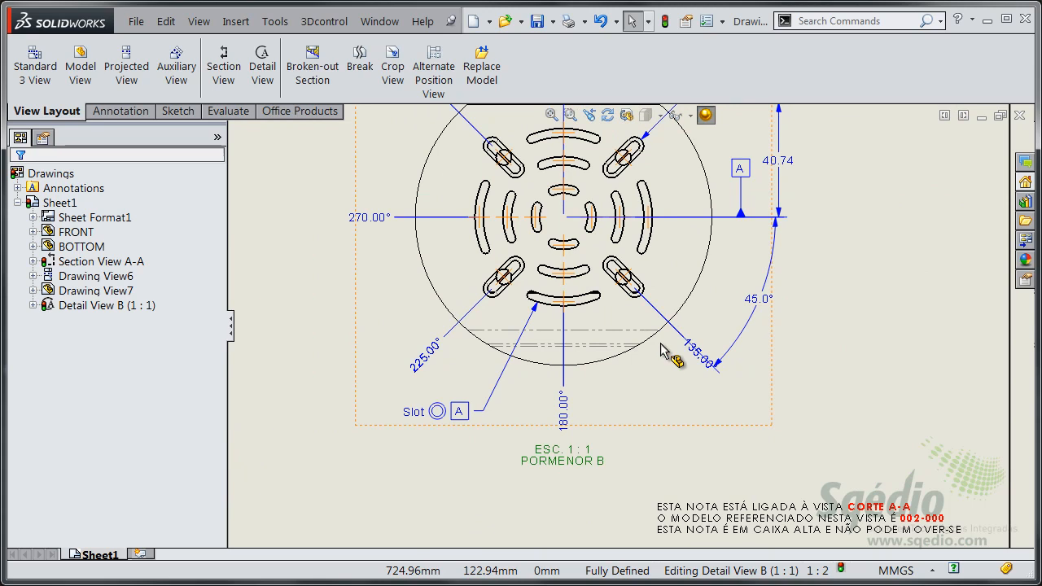
middle_click_drag(607, 287, 618, 325)
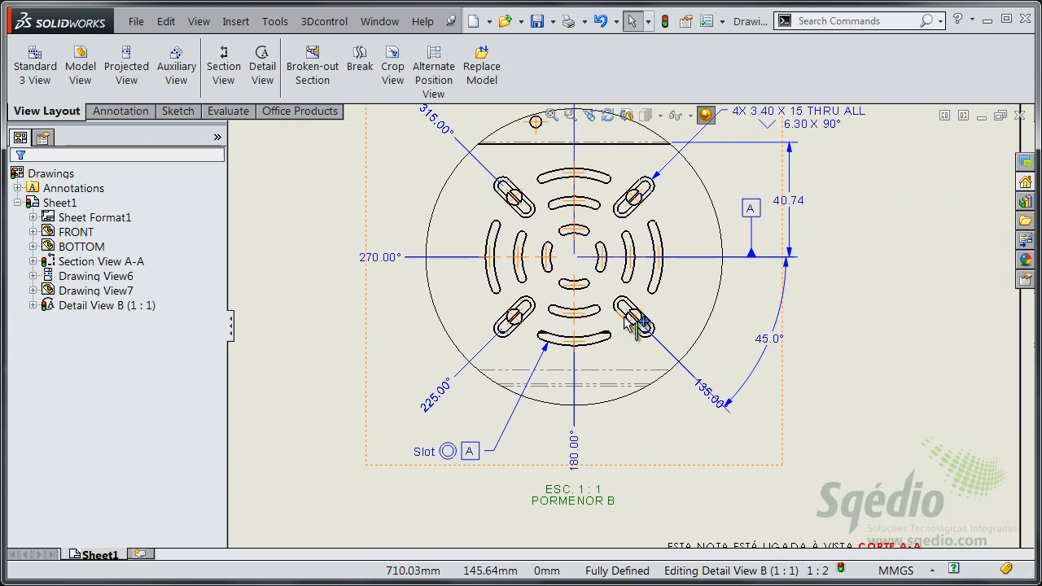
Move the isometric laptop view slightly down and to the left on Sheet1
key("f")
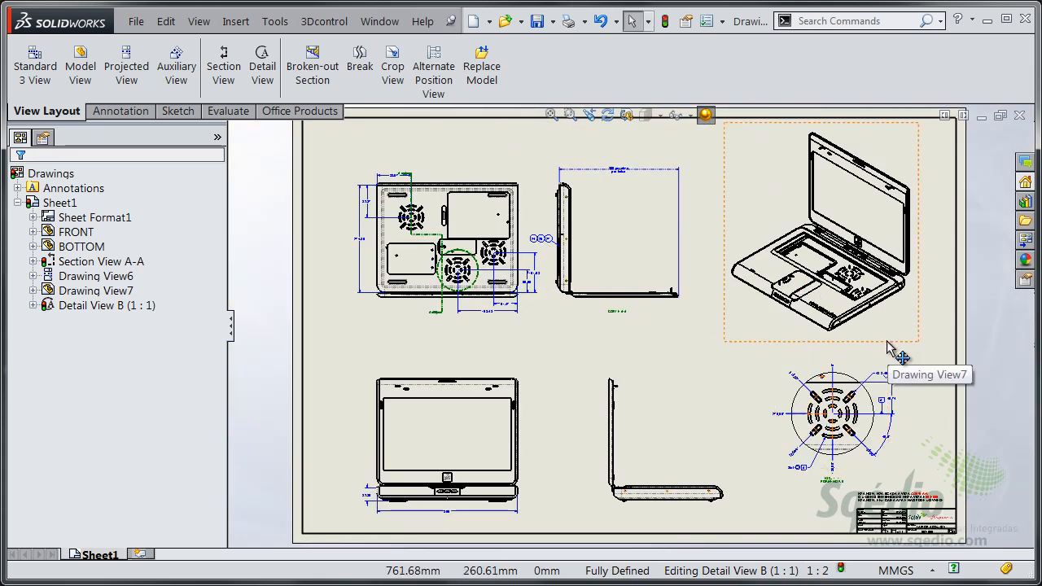
left_click(883, 361)
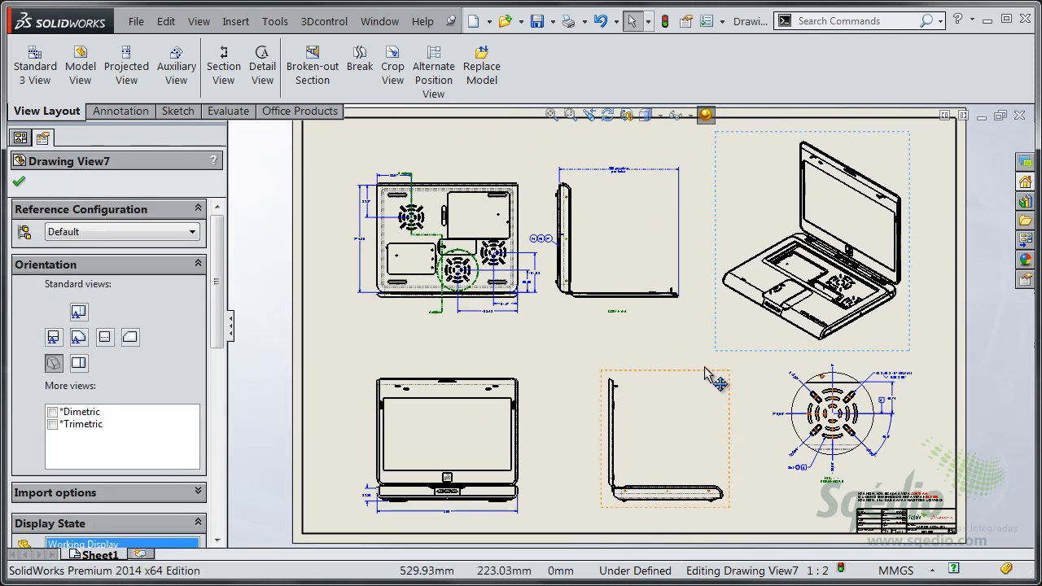
left_click(794, 478)
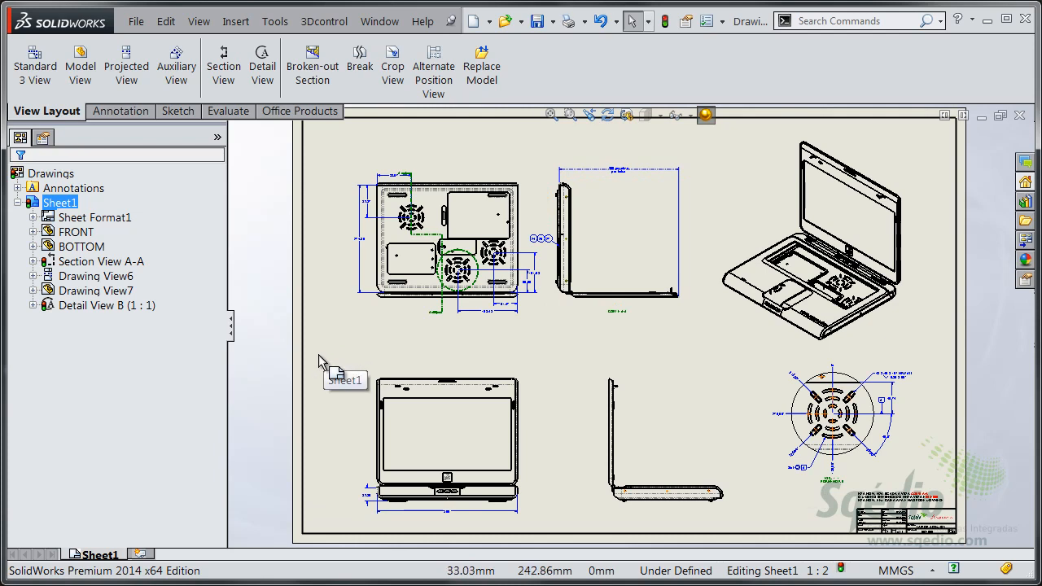
Add a second sheet to the drawing and review the document setting for the sheet format of new sheets
left_click(141, 554)
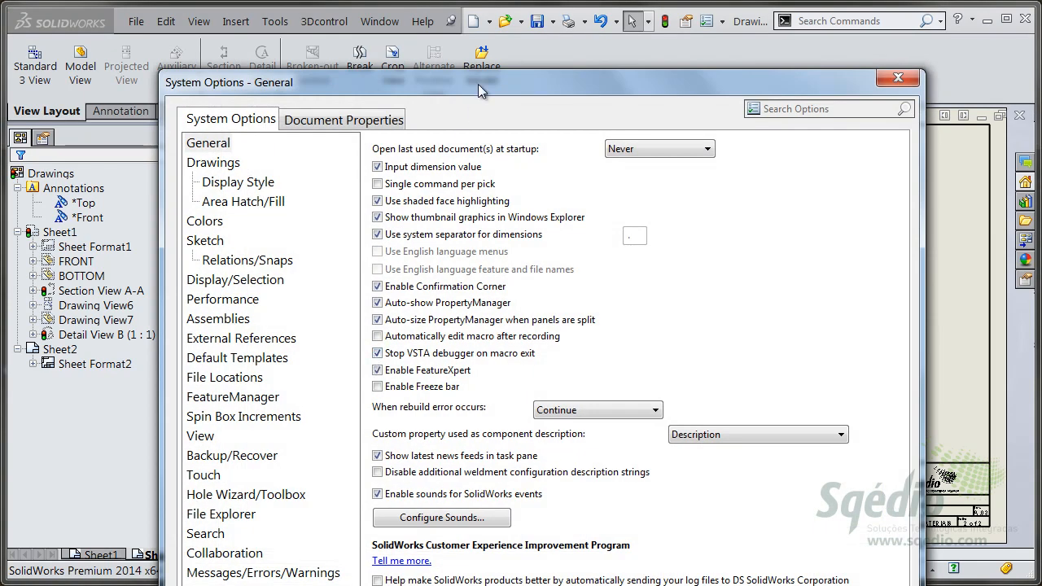
left_click_drag(478, 84, 540, 70)
left_click(424, 106)
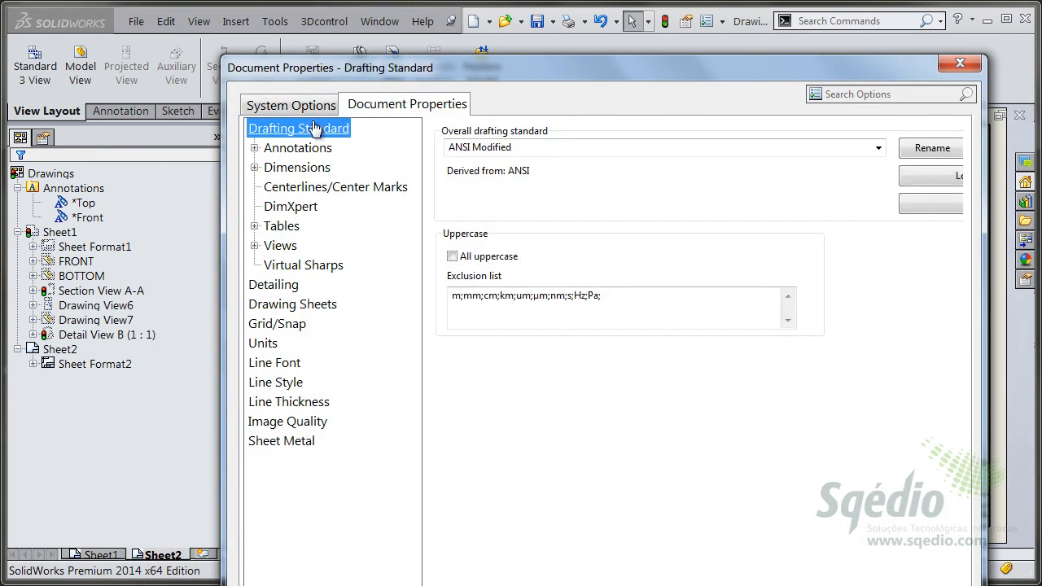
left_click(278, 309)
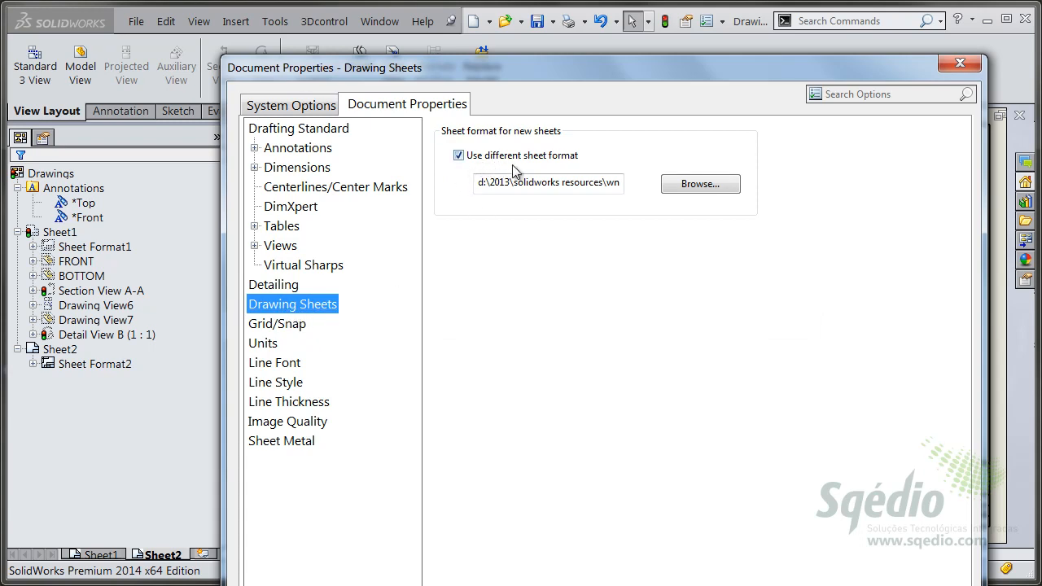
left_click_drag(523, 186, 668, 184)
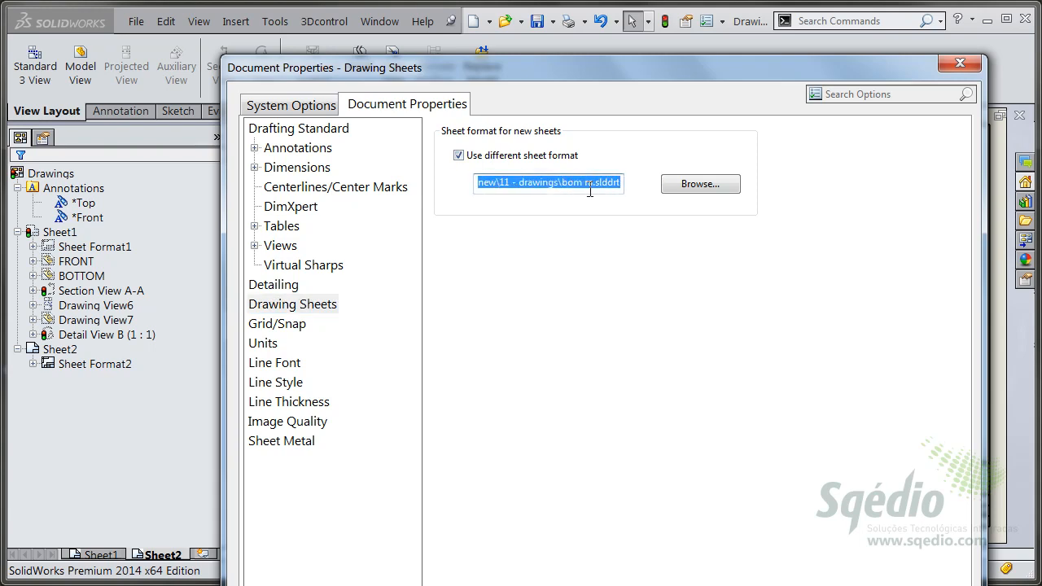
left_click(963, 65)
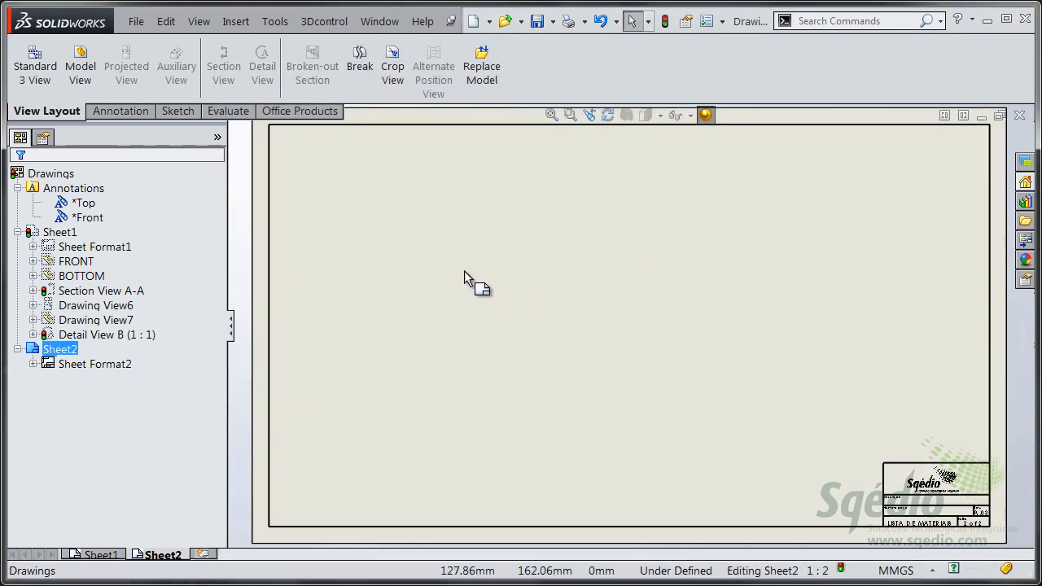
Insert a bill of materials for the FRONT view's model at the upper-left corner of Sheet2's border
key("s")
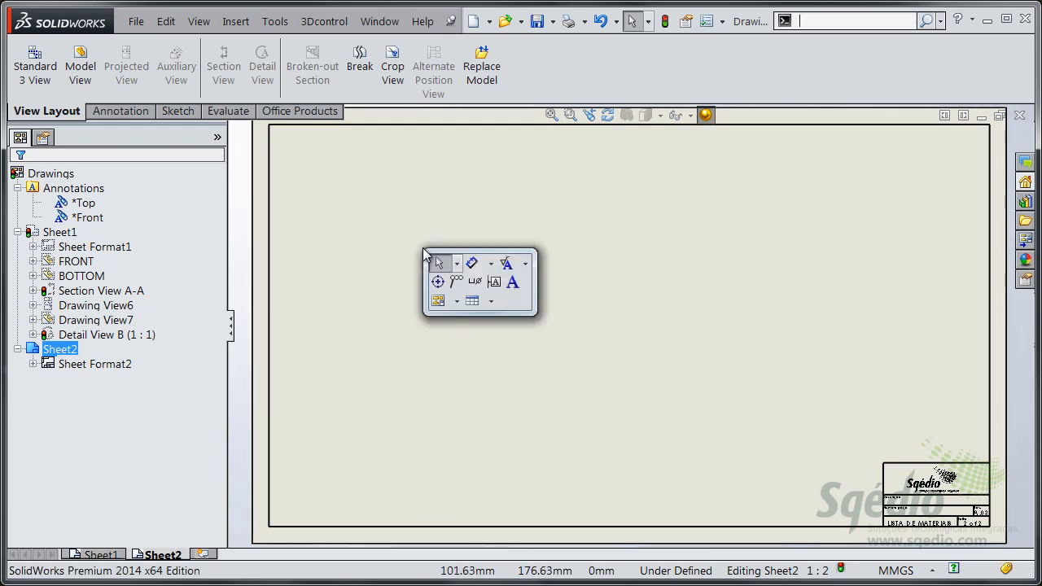
left_click(491, 302)
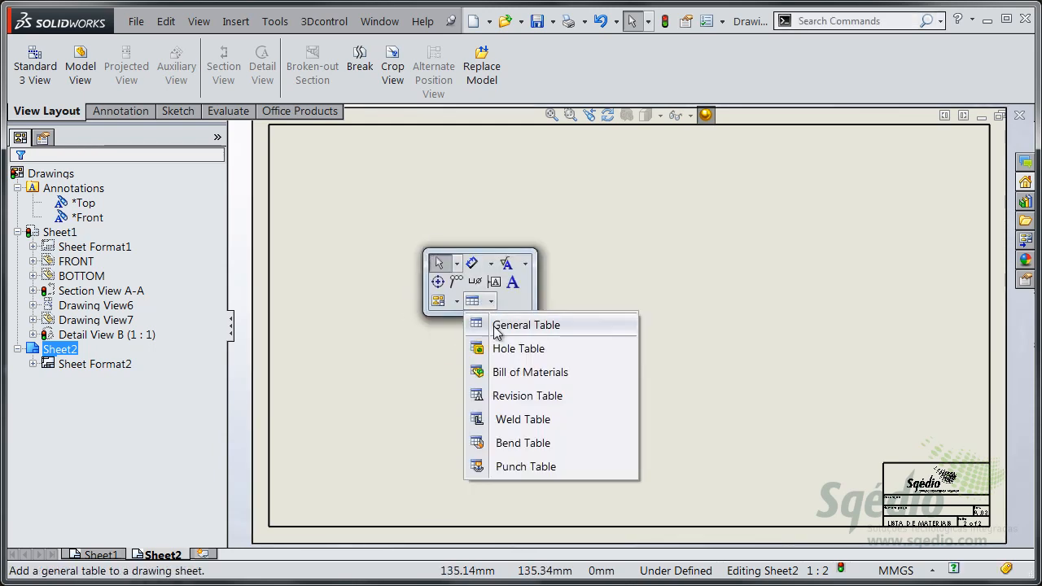
left_click(535, 374)
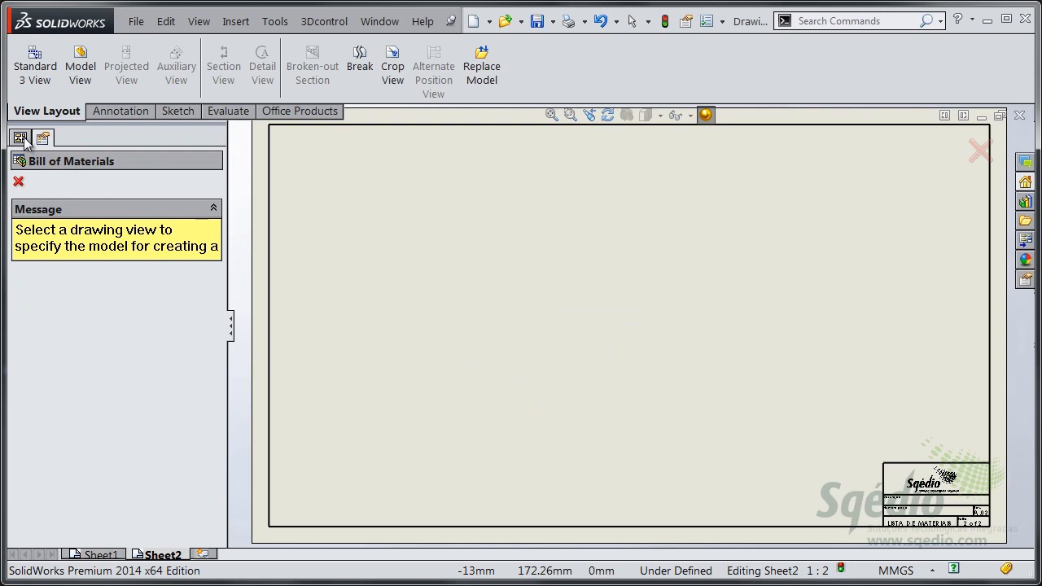
key("Escape")
left_click(82, 261)
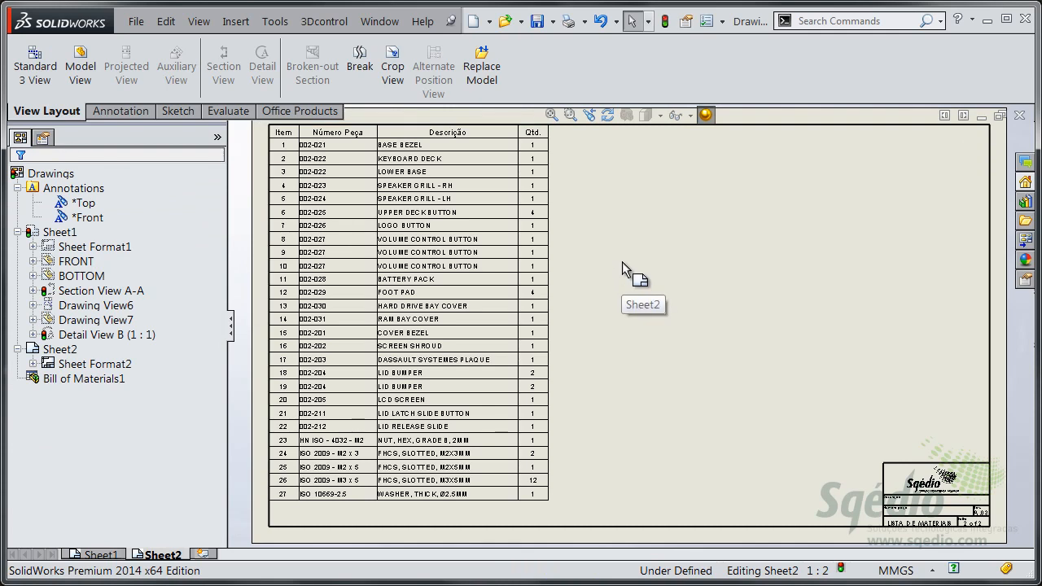
left_click(623, 259)
Examine the order of the part numbers and descriptions throughout the bill of materials
scroll(361, 173, "down", 5)
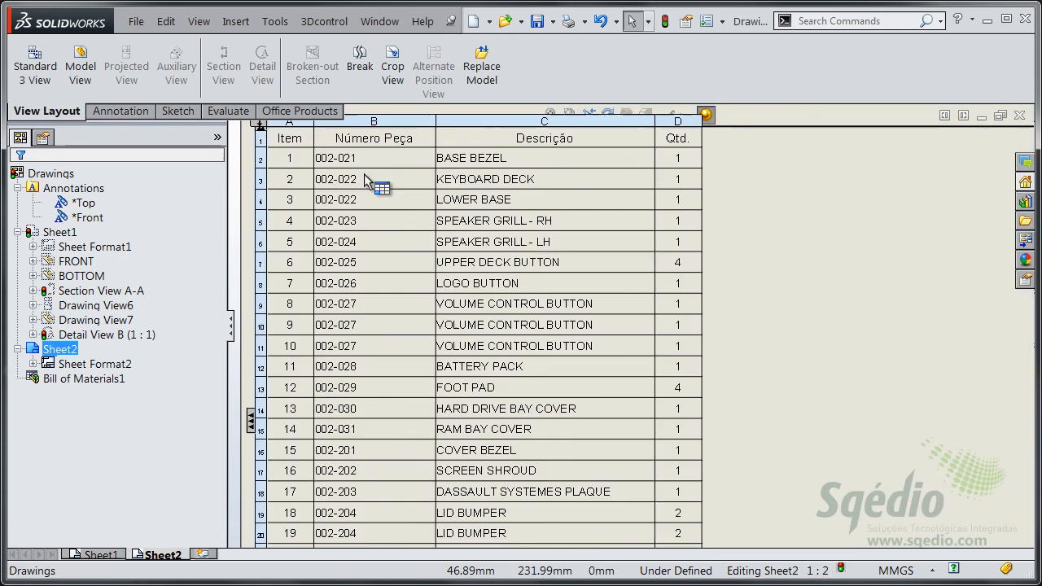
scroll(836, 437, "up", 2)
scroll(836, 433, "down", 1)
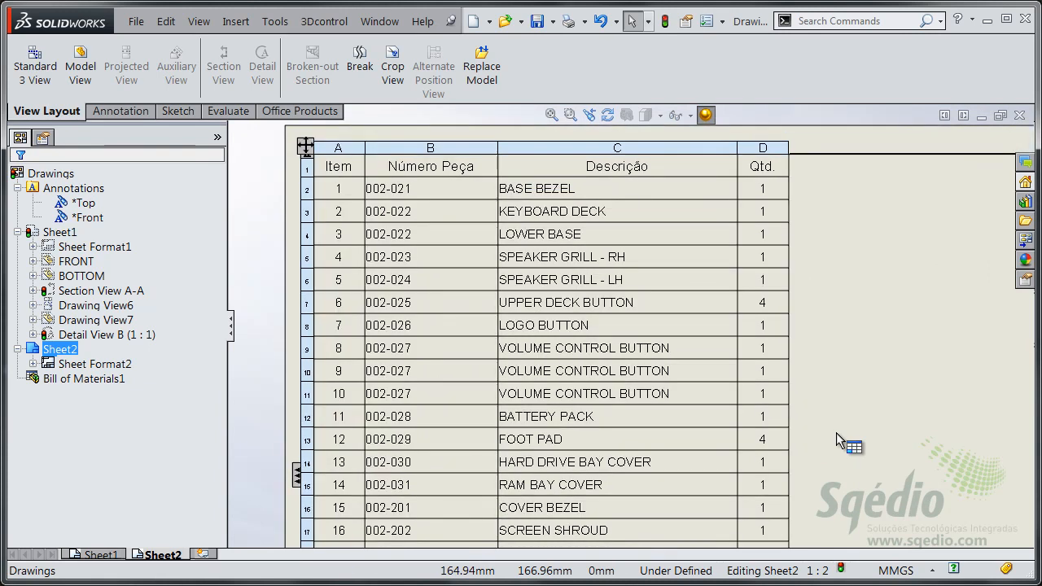
scroll(835, 433, "down", 1)
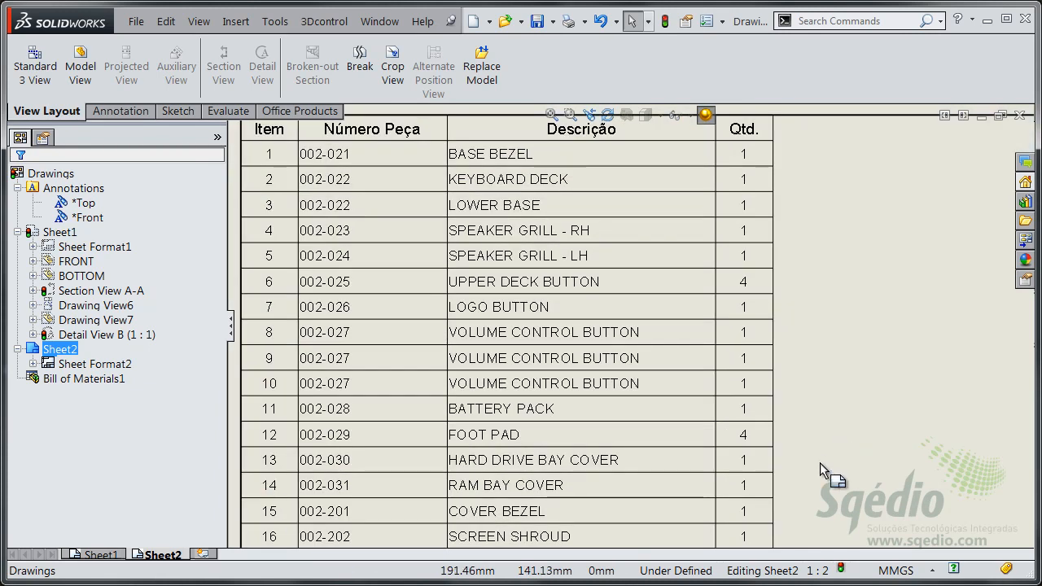
scroll(825, 466, "up", 1)
mouse_move(832, 478)
middle_mouse_down()
mouse_move(810, 426)
mouse_move(793, 310)
mouse_move(784, 226)
mouse_move(799, 211)
mouse_move(819, 440)
mouse_move(829, 391)
middle_mouse_up()
left_click(423, 131)
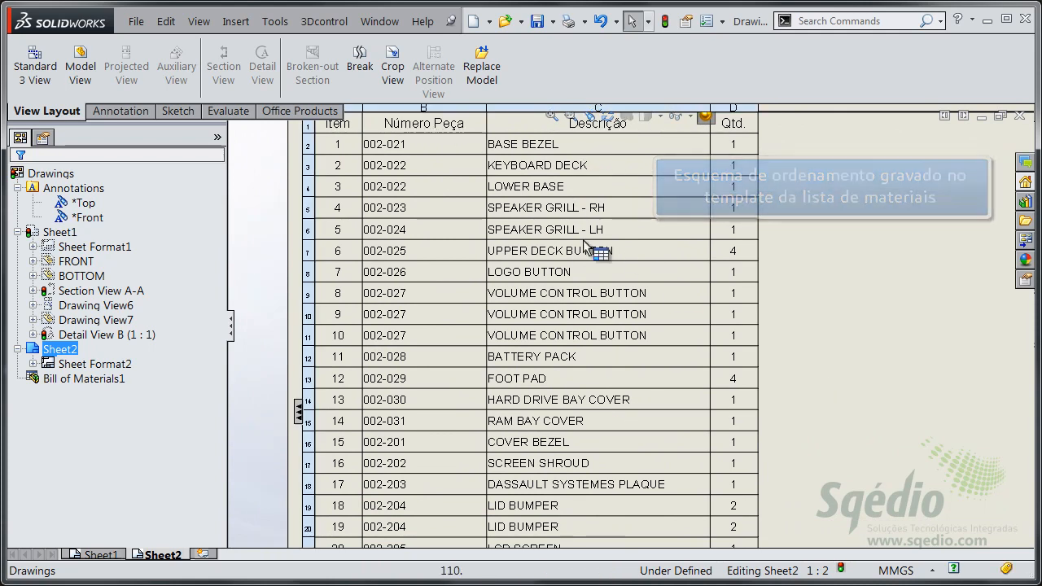
mouse_move(689, 400)
middle_mouse_down()
mouse_move(654, 334)
mouse_move(628, 210)
middle_mouse_up()
middle_click_drag(447, 267, 453, 329)
mouse_move(447, 208)
middle_mouse_down()
mouse_move(463, 309)
mouse_move(463, 233)
mouse_move(395, 242)
middle_mouse_up()
middle_click_drag(545, 440, 535, 297)
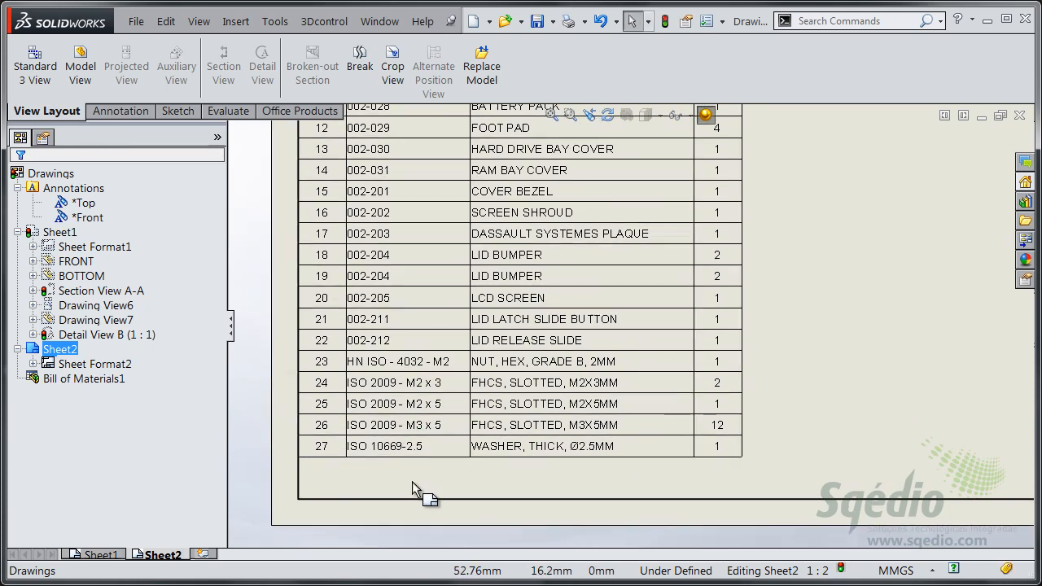
Review the sort criteria and the saved sort scheme of the bill of materials
right_click(546, 262)
mouse_move(610, 568)
left_click(880, 582)
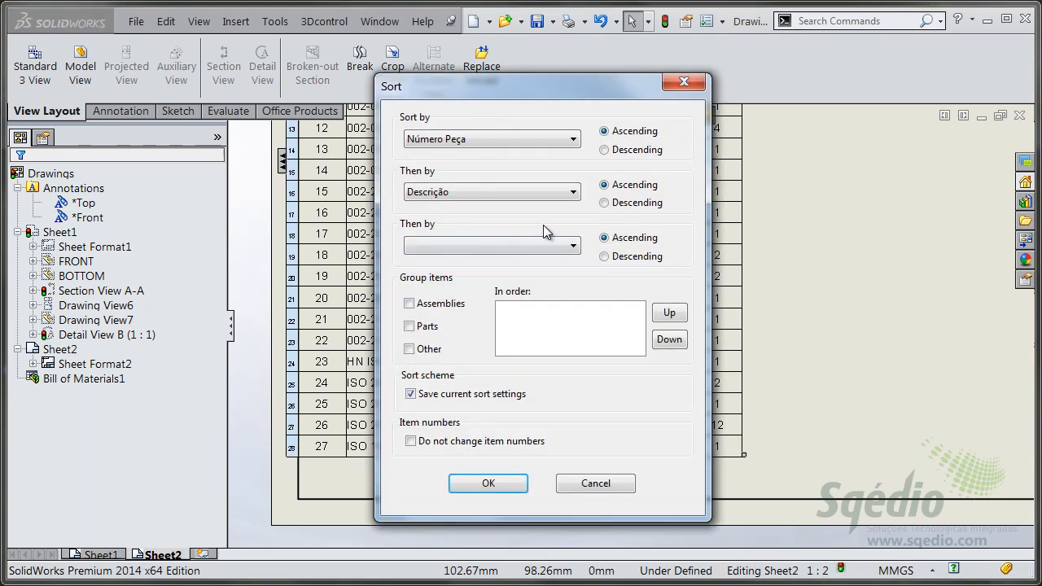
left_click_drag(539, 95, 496, 112)
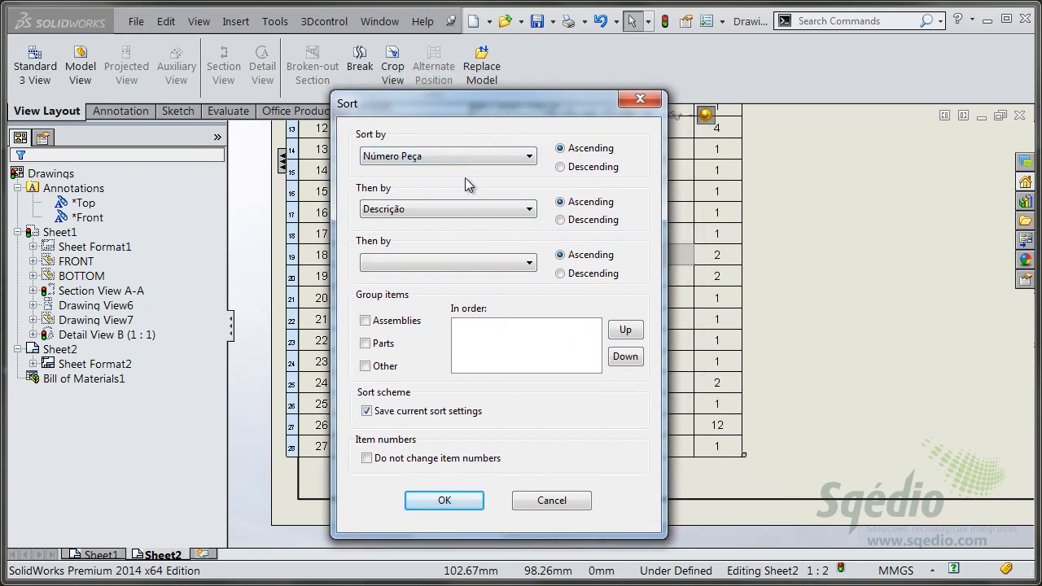
left_click_drag(561, 106, 548, 109)
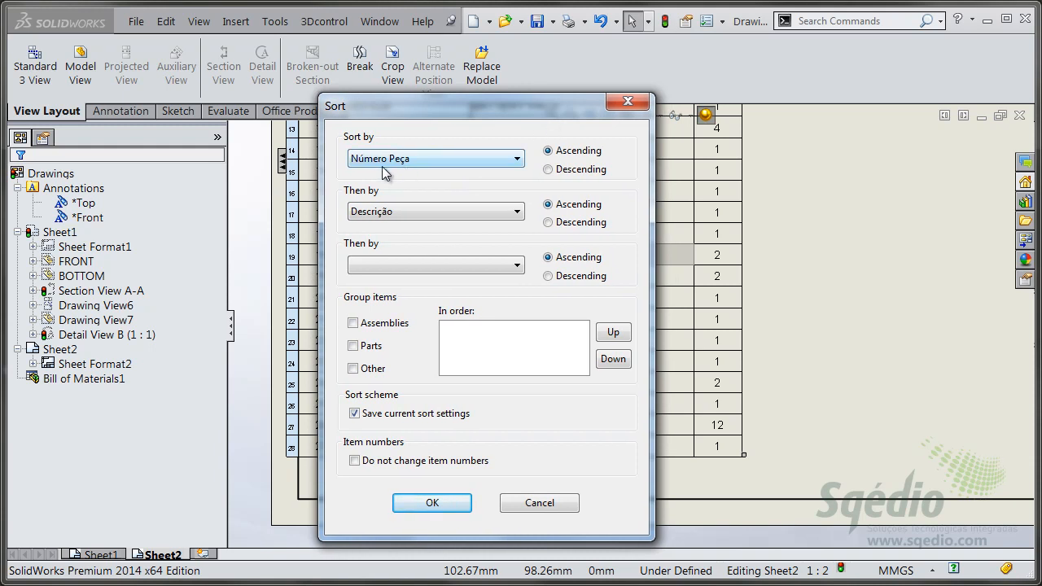
left_click(523, 160)
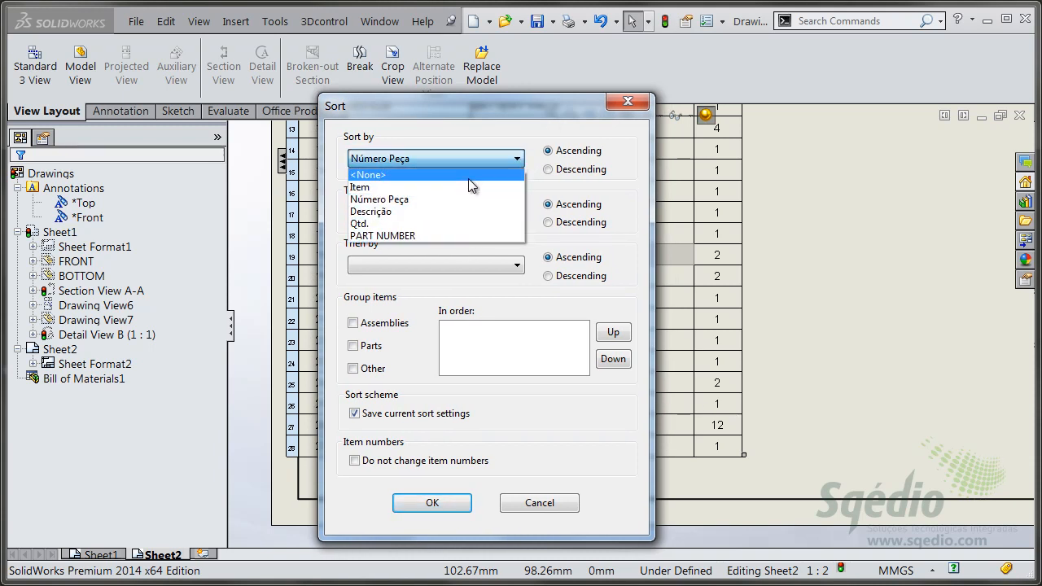
left_click(505, 126)
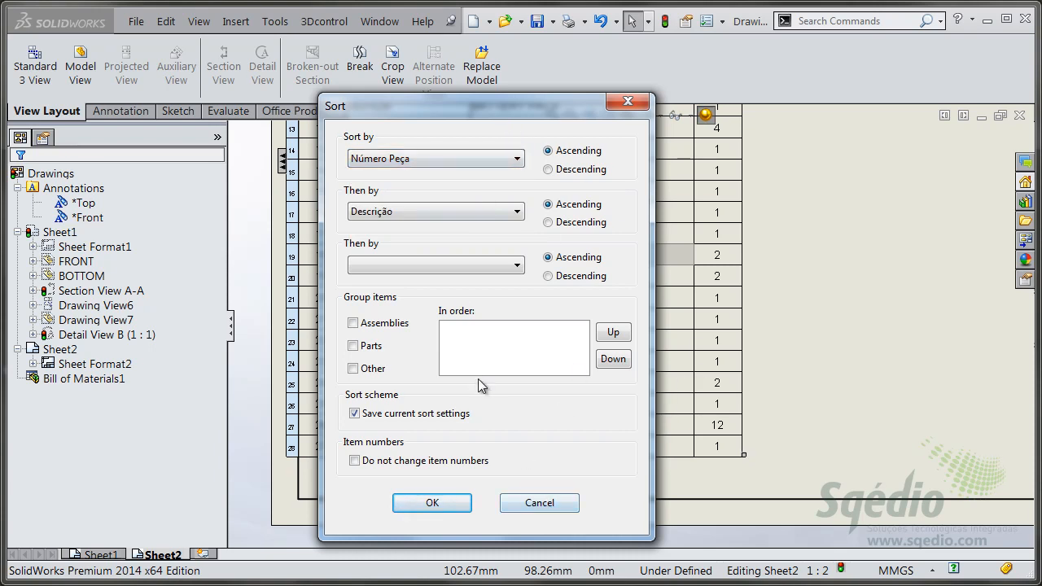
left_click(559, 505)
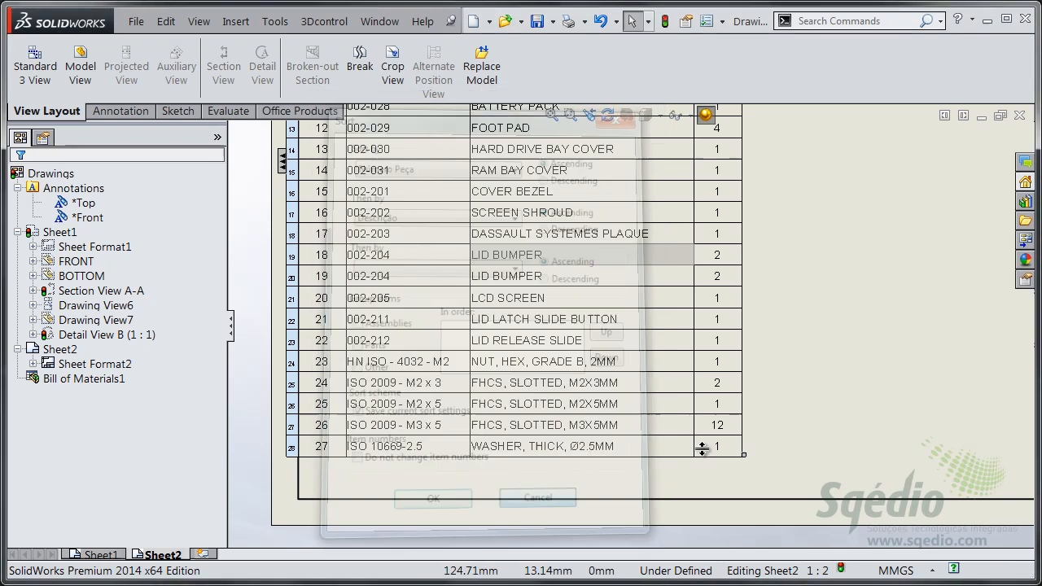
left_click(781, 341)
Insert an empty column directly before Qtd. in the bill of materials and widen it
scroll(769, 273, "up", 2)
mouse_move(771, 245)
middle_mouse_down()
mouse_move(686, 291)
mouse_move(589, 380)
mouse_move(598, 397)
middle_mouse_up()
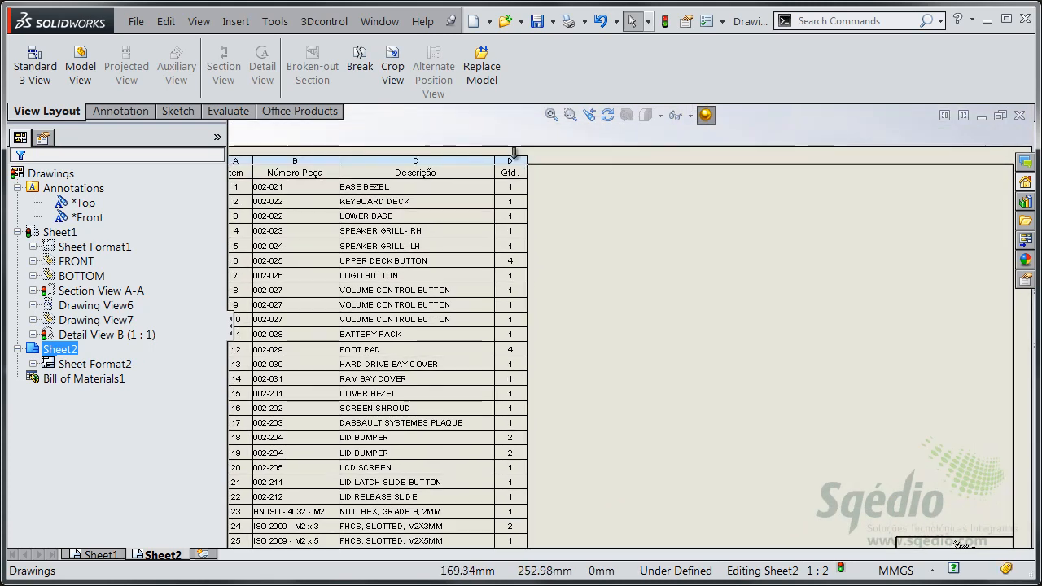
right_click(515, 163)
mouse_move(568, 299)
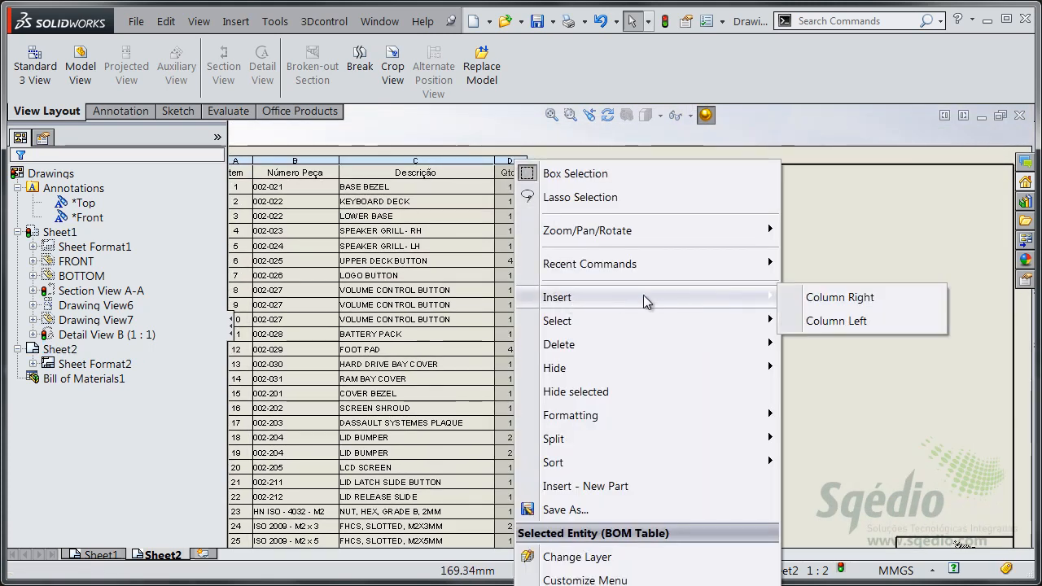
left_click(862, 323)
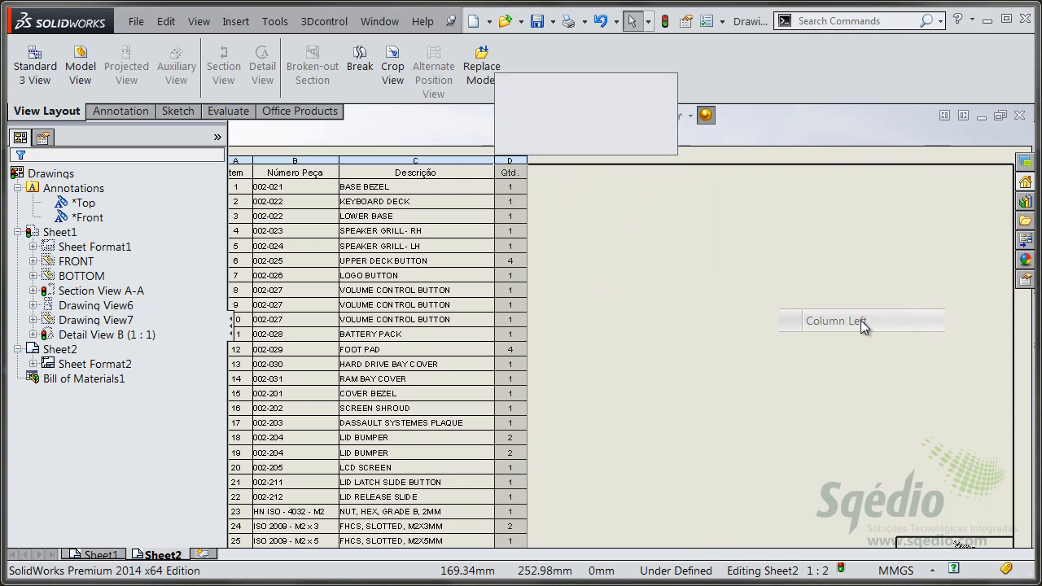
left_click(647, 209)
left_click_drag(529, 163, 610, 166)
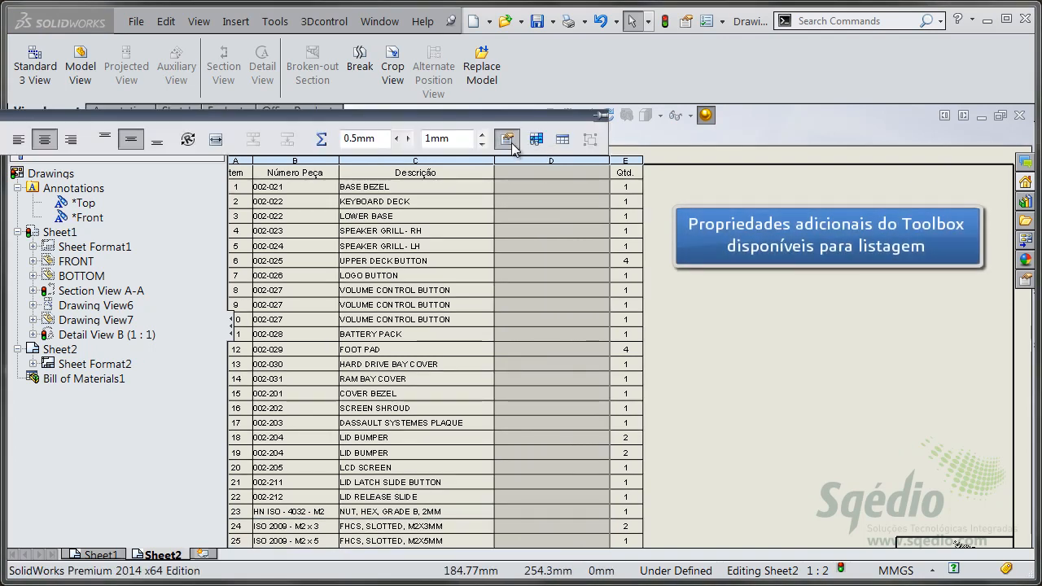
Set the new column's type to TOOLBOX PROPERTY with SPECIFICATION as its property name
left_click(513, 145)
left_click(660, 103)
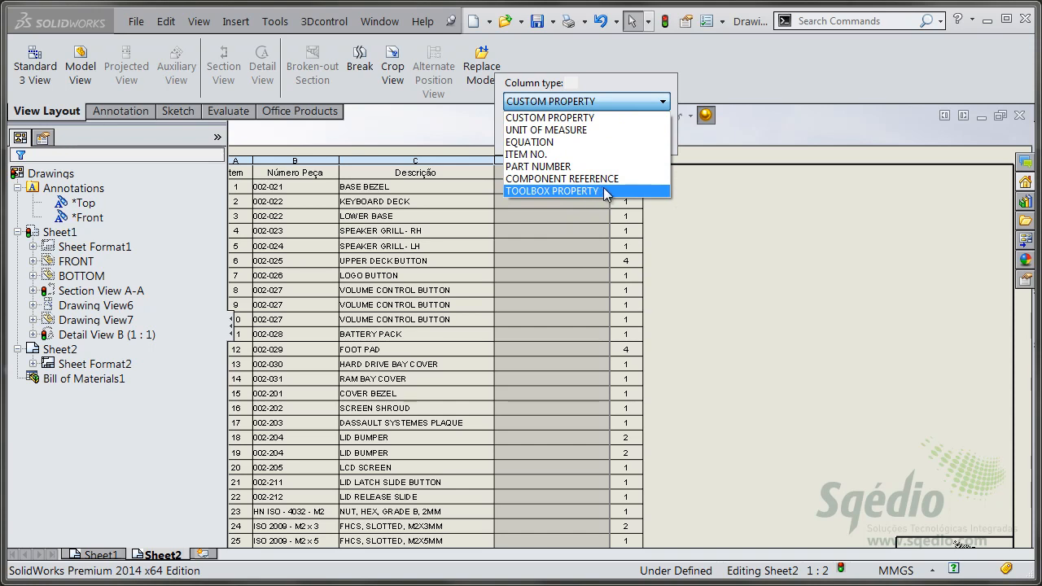
left_click(604, 189)
left_click(659, 140)
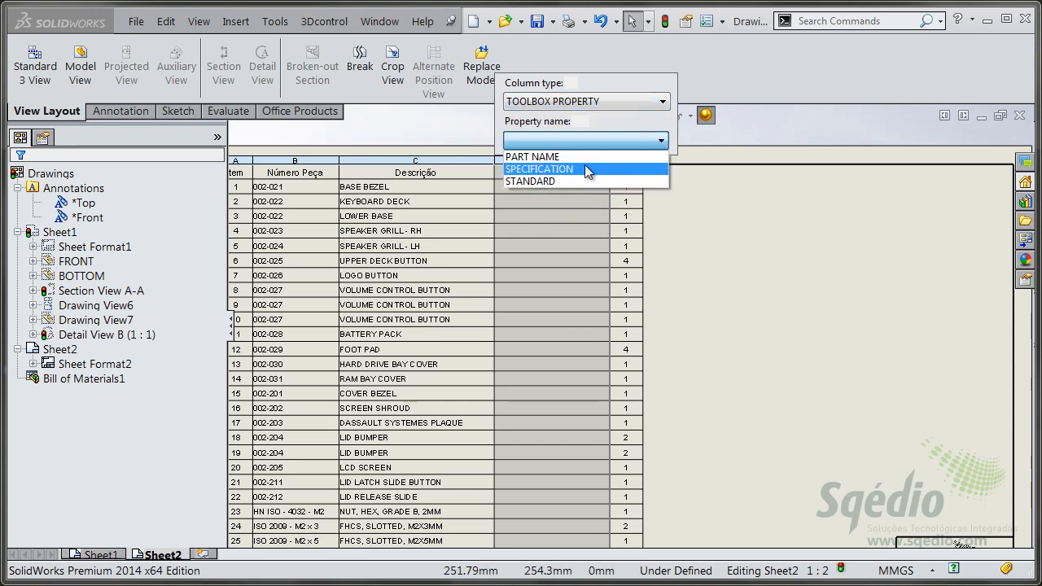
left_click(584, 168)
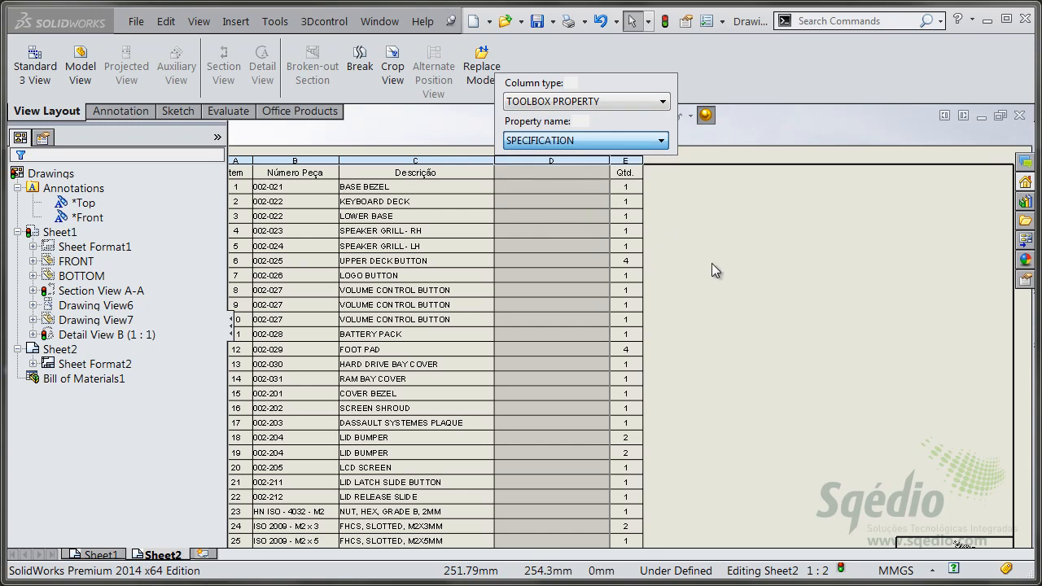
mouse_move(735, 252)
middle_mouse_down()
mouse_move(736, 390)
mouse_move(737, 304)
mouse_move(736, 355)
middle_mouse_up()
Change the Toolbox property shown in the column before Qtd. to STANDARD
left_click(563, 146)
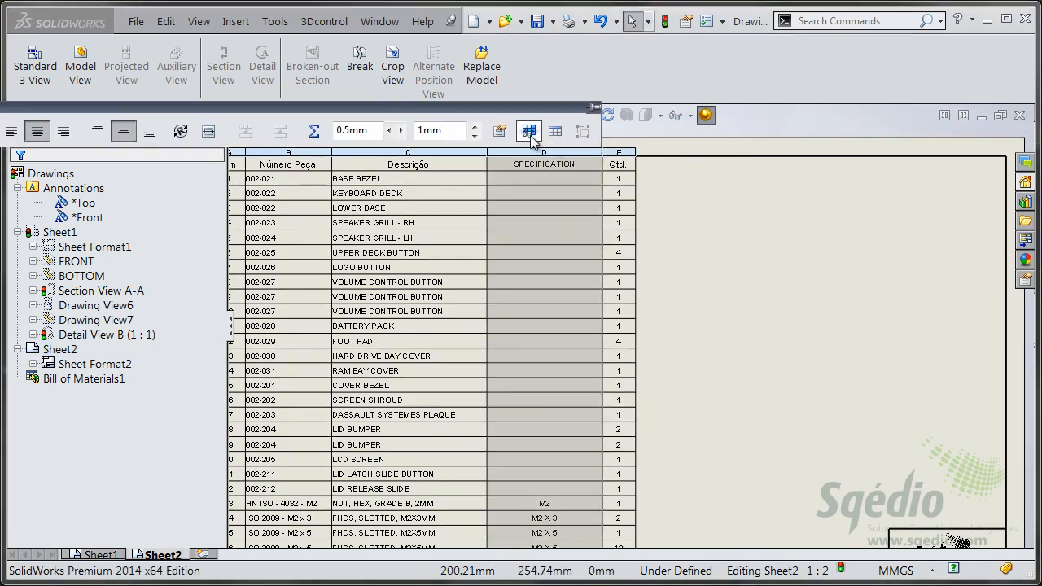
left_click(544, 153)
left_click(576, 135)
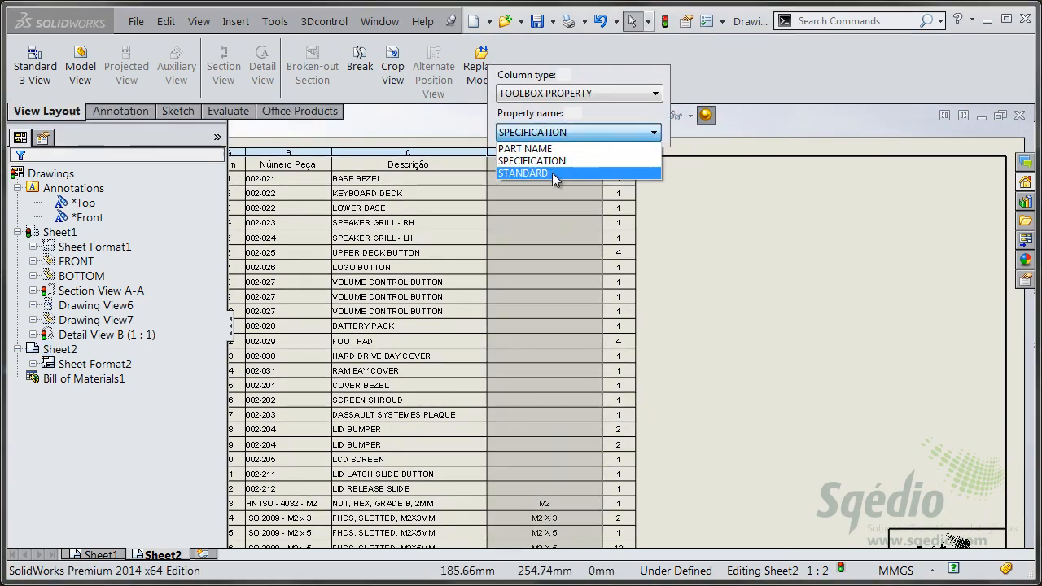
left_click(556, 173)
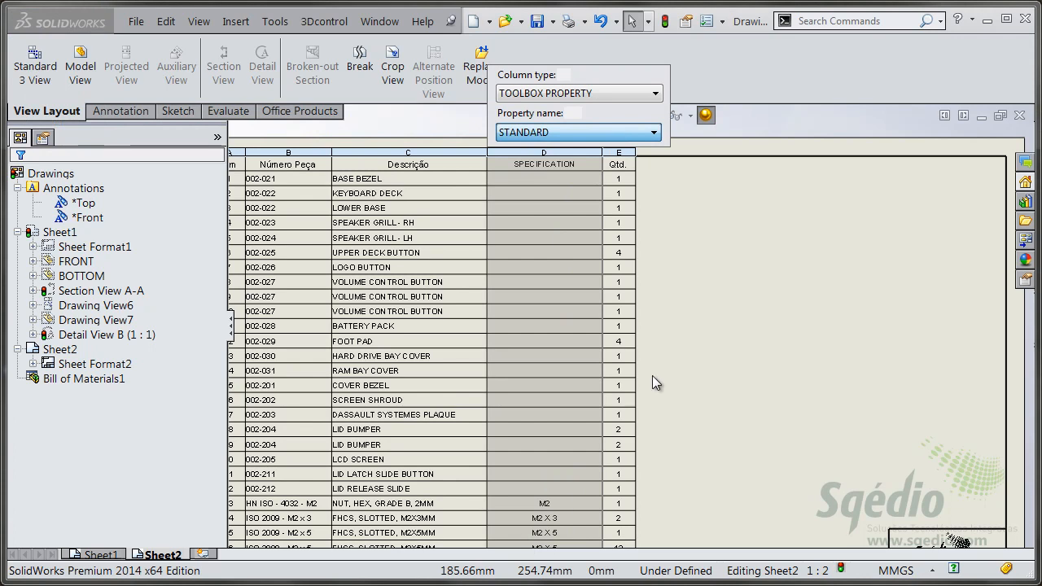
left_click(683, 244)
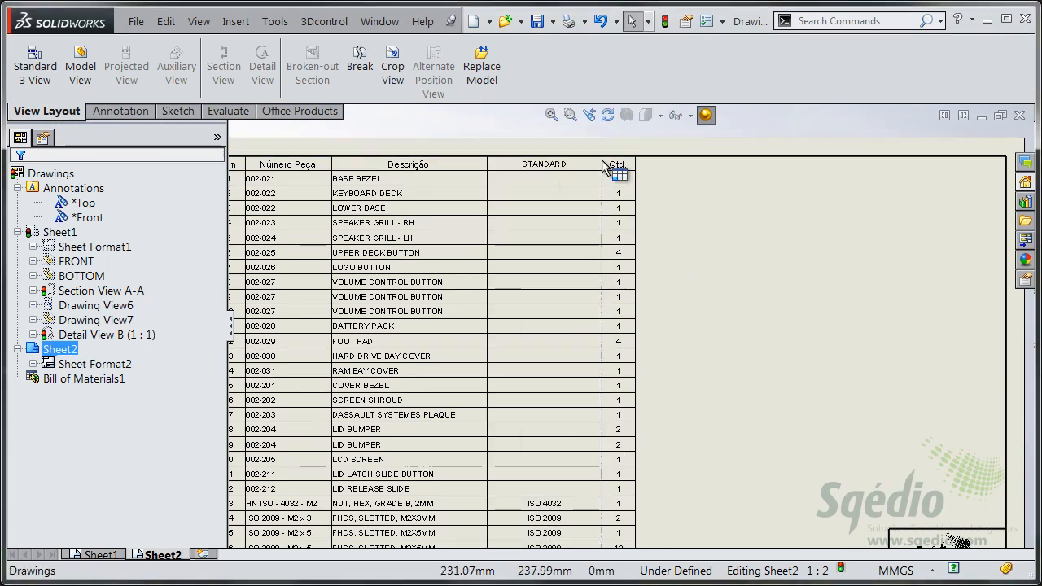
Narrow the STANDARD column in the bill of materials
left_click_drag(585, 159, 567, 162)
left_click(664, 322)
key("f")
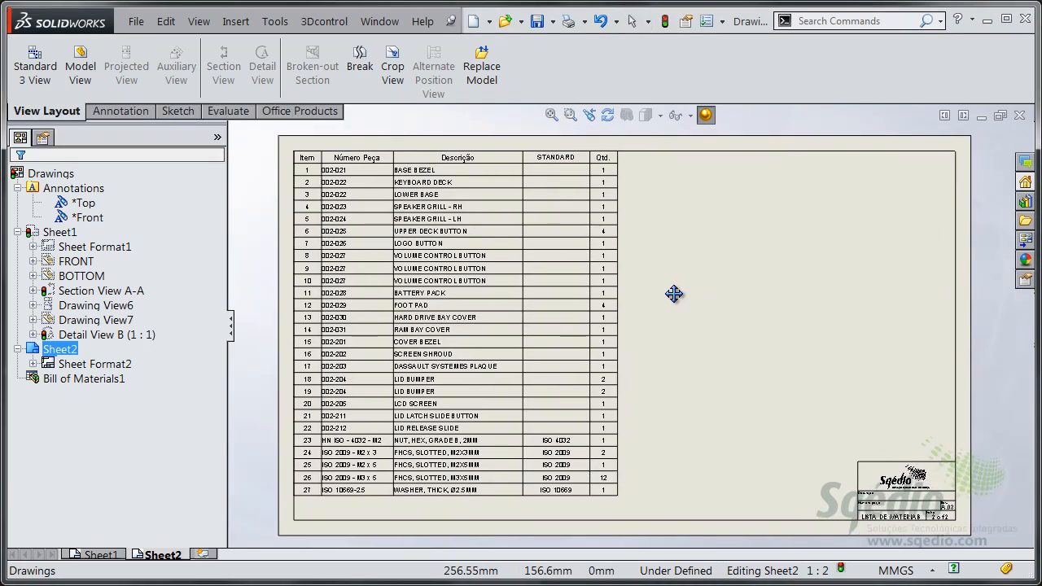
middle_click_drag(675, 303, 670, 304)
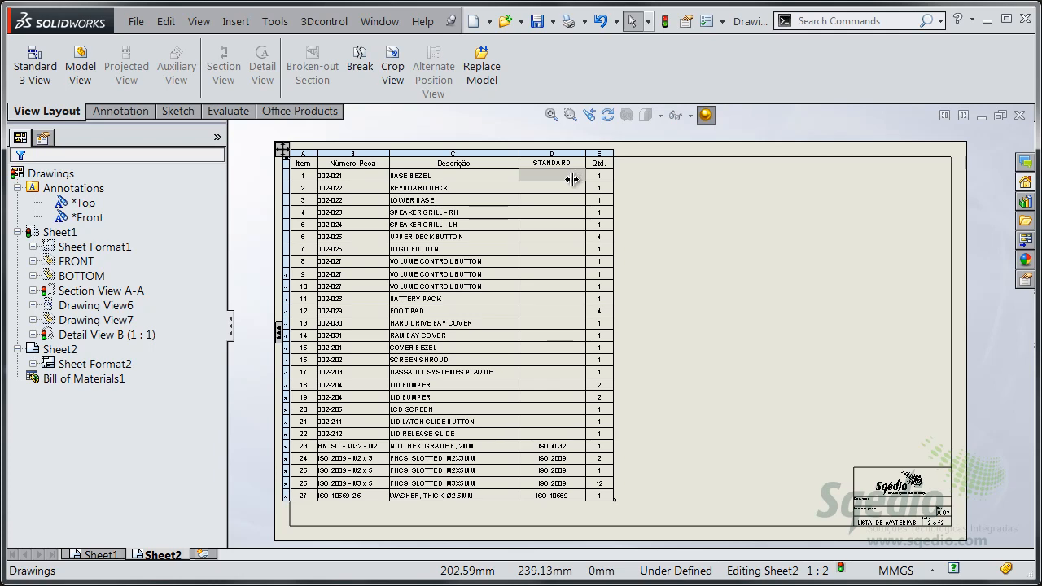
mouse_move(573, 168)
left_mouse_down()
mouse_move(666, 168)
mouse_move(575, 174)
left_mouse_up()
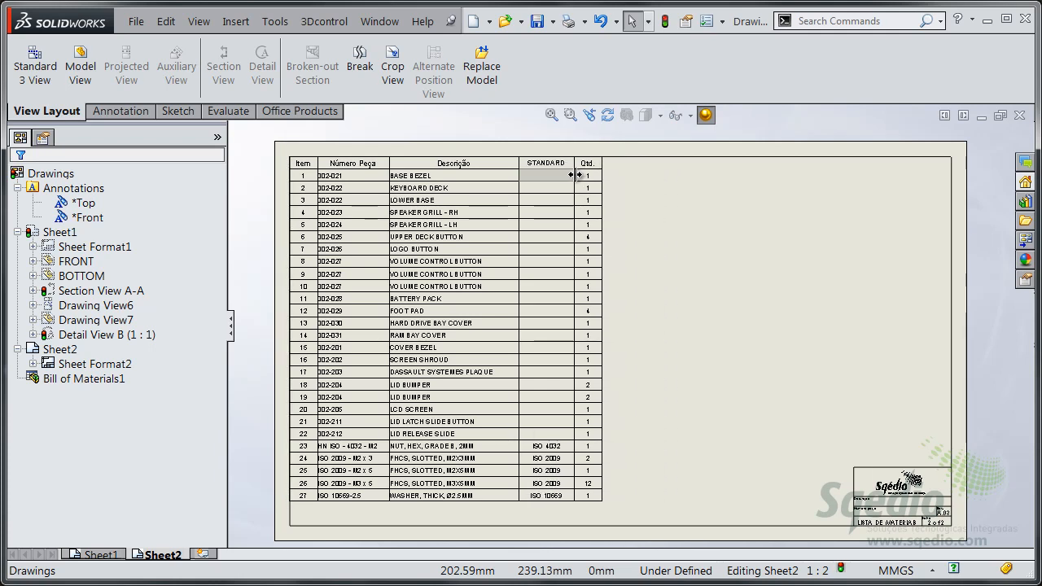
left_click(701, 266)
Apply a continuous Horizontal Auto Split to the bill of materials with a maximum of 29 rows and horizontal alignment
scroll(407, 439, "down", 1)
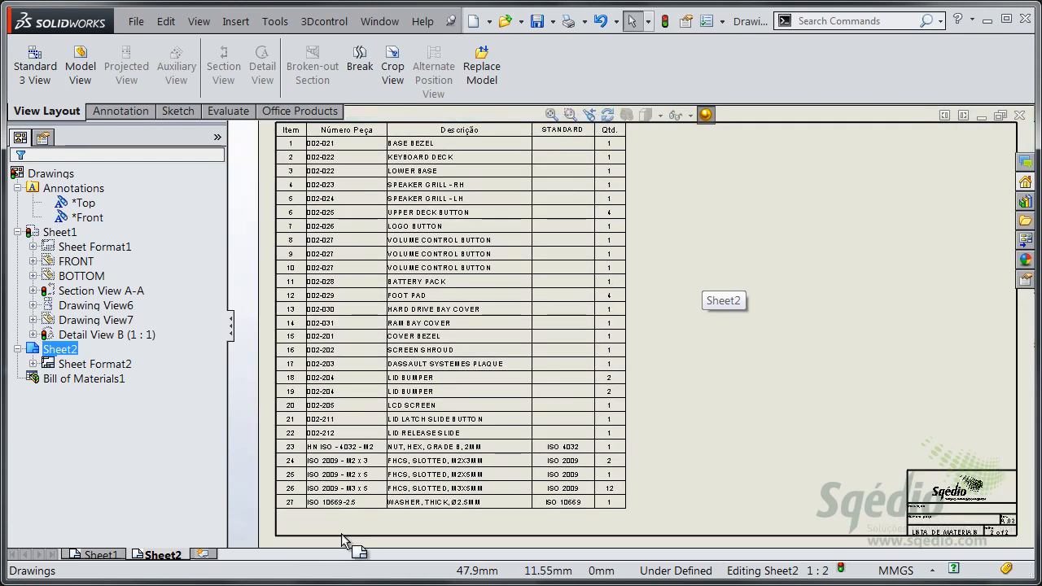
scroll(342, 534, "down", 5)
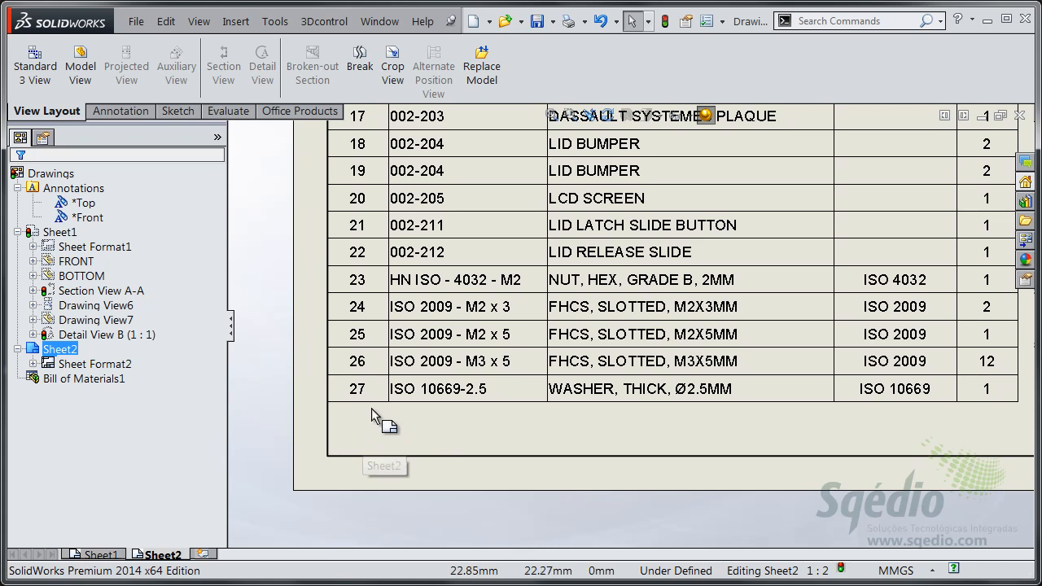
scroll(619, 356, "up", 5)
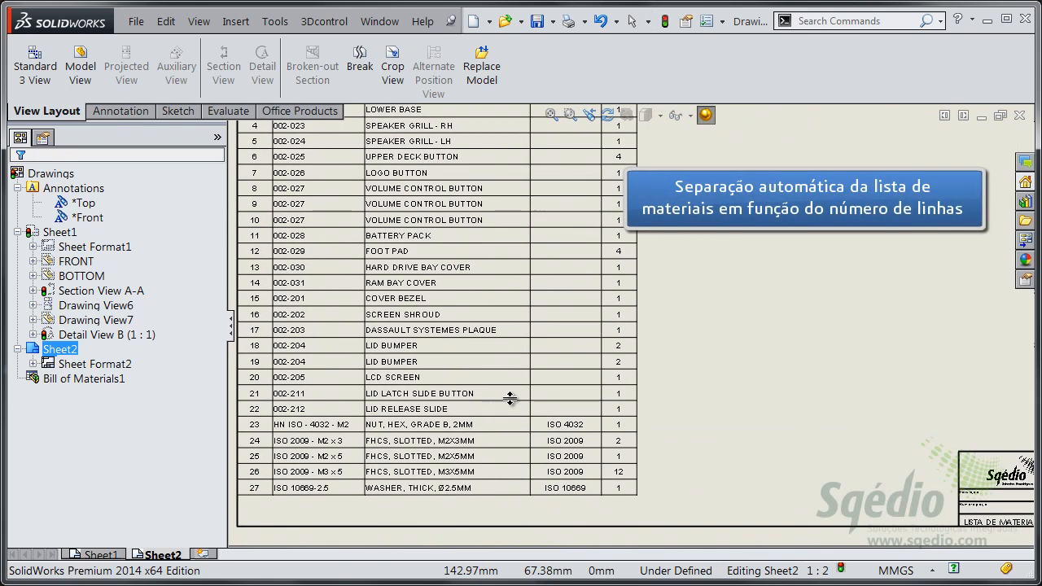
right_click(492, 265)
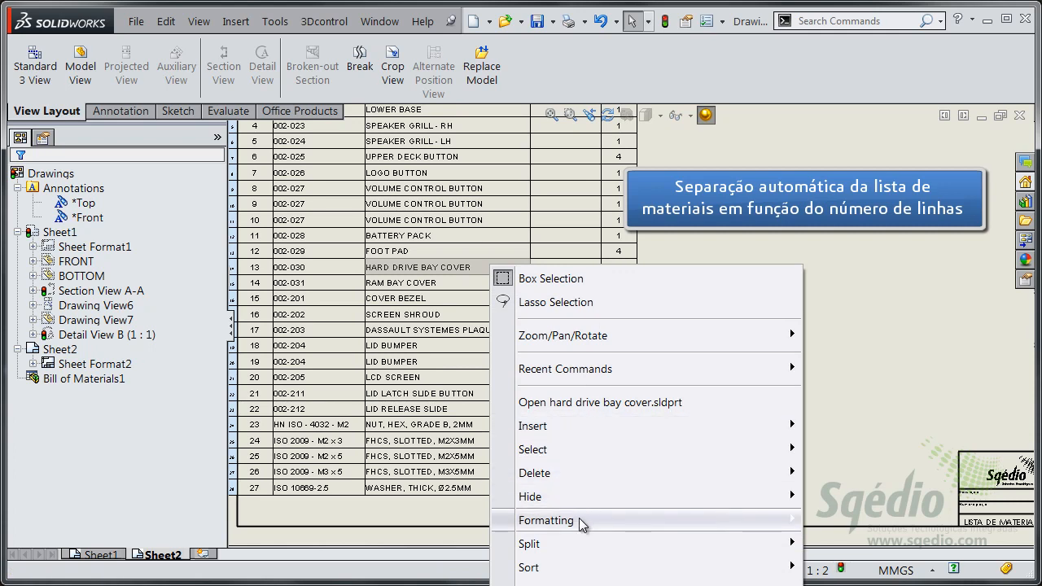
mouse_move(601, 547)
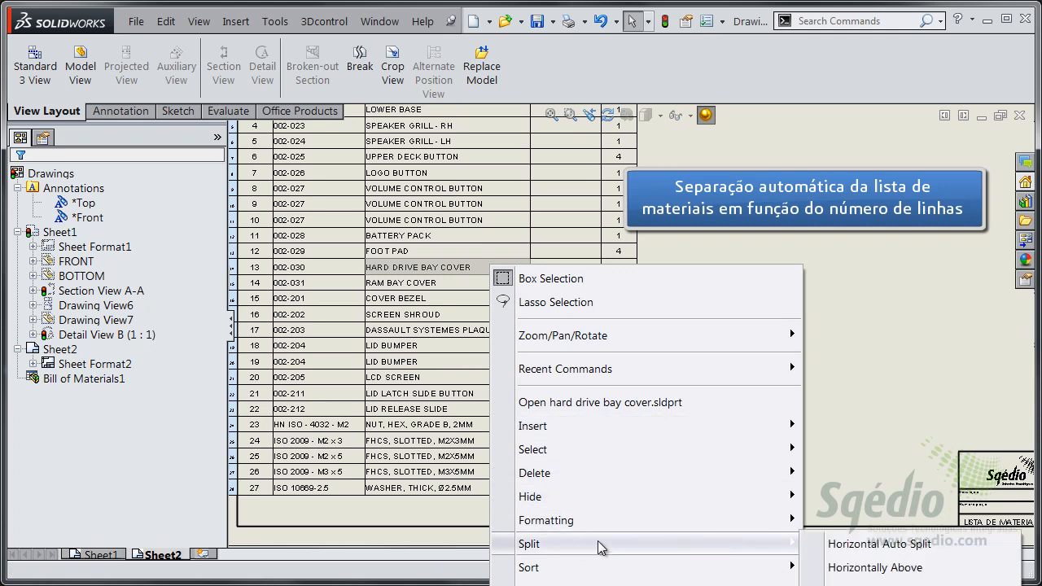
left_click(865, 546)
left_click_drag(593, 260, 520, 265)
type("29")
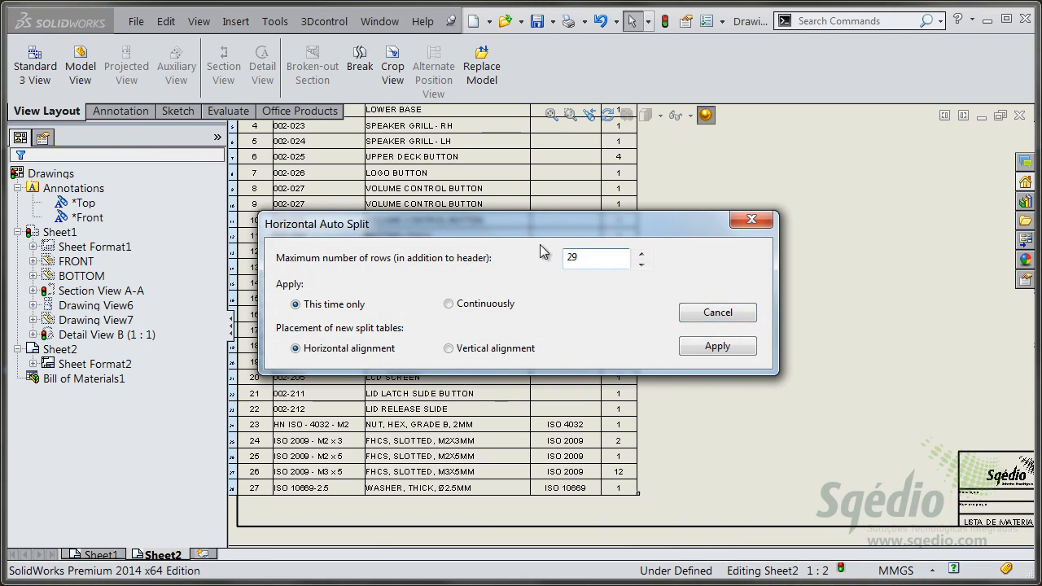
left_click(485, 304)
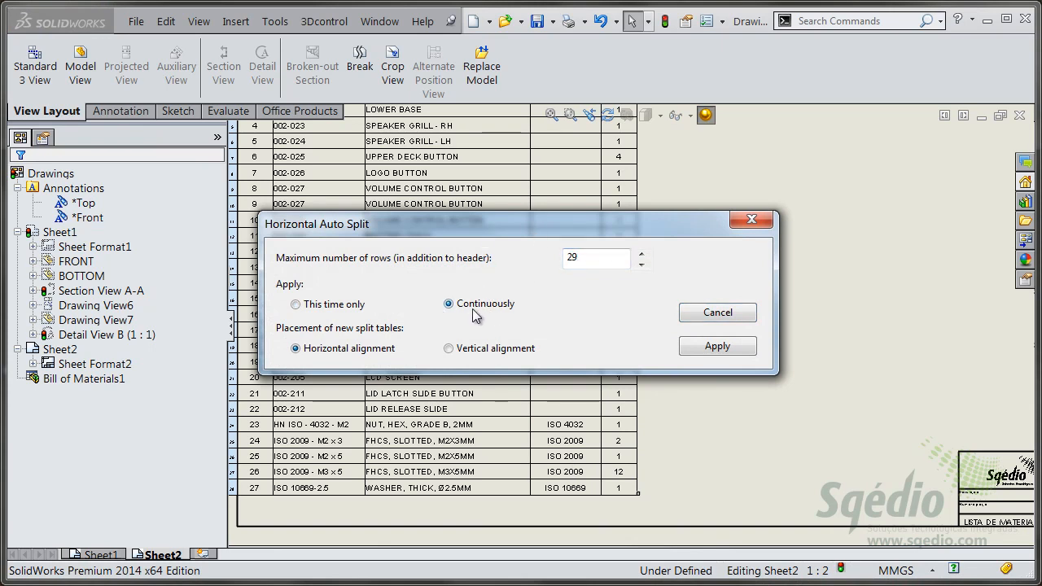
left_click(724, 345)
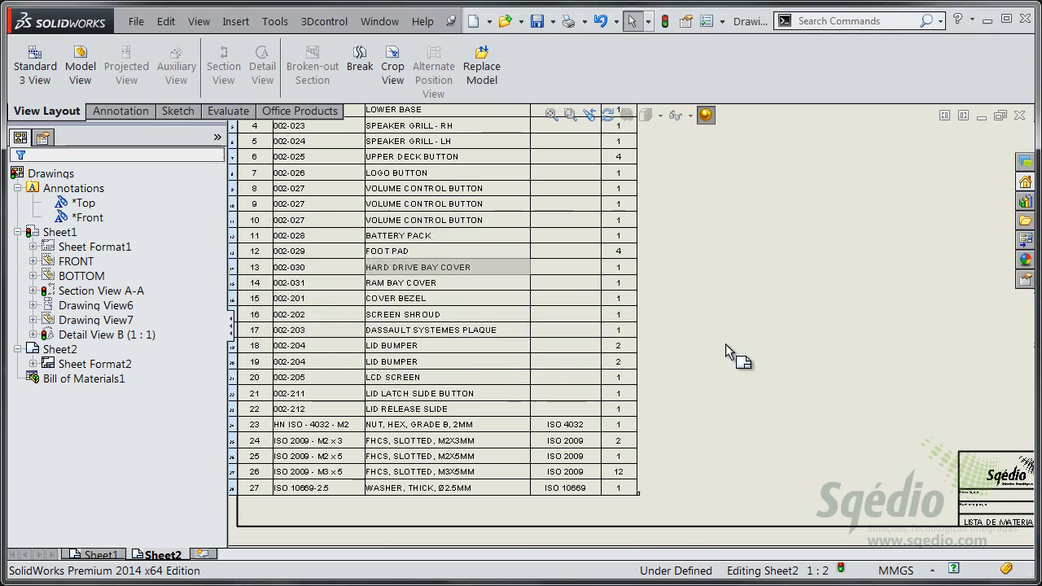
key("f")
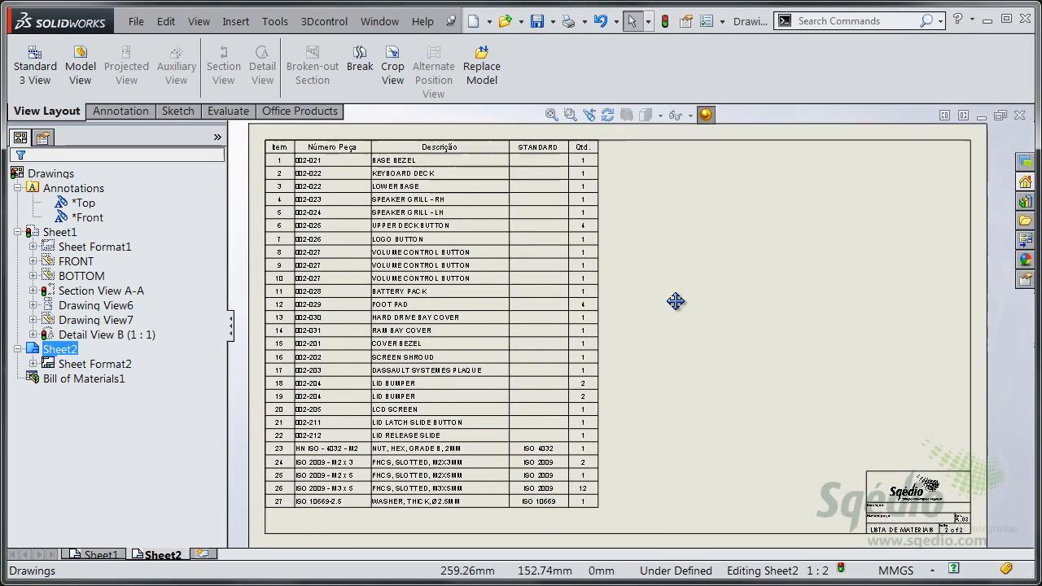
Switch to the Laptop assembly and unsuppress the Track Pad Assembly, Keyboard and Battery Release Slide components
left_click(391, 29)
left_click(423, 200)
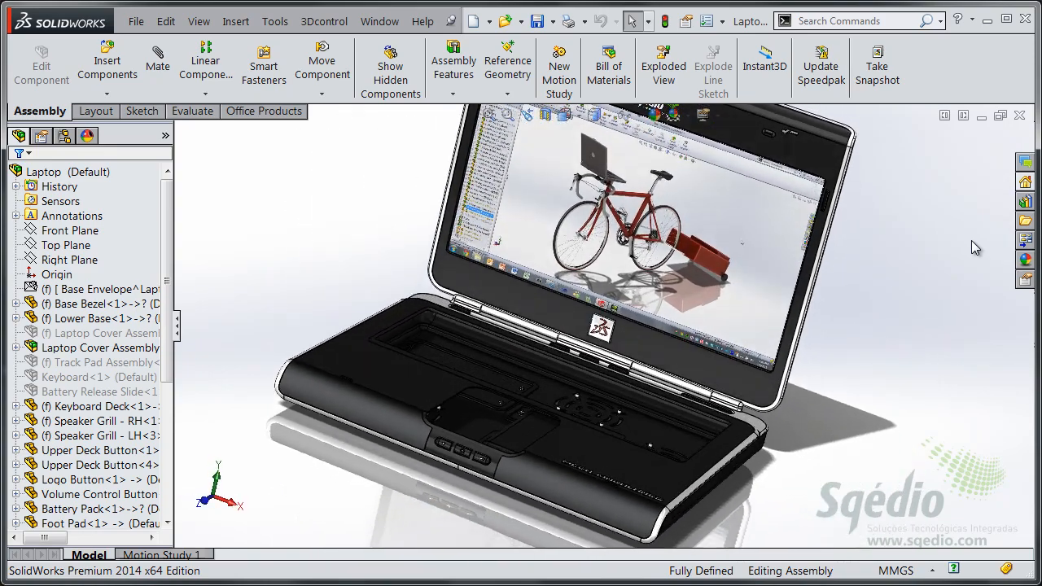
left_click(82, 363)
left_click(74, 393, "ctrl")
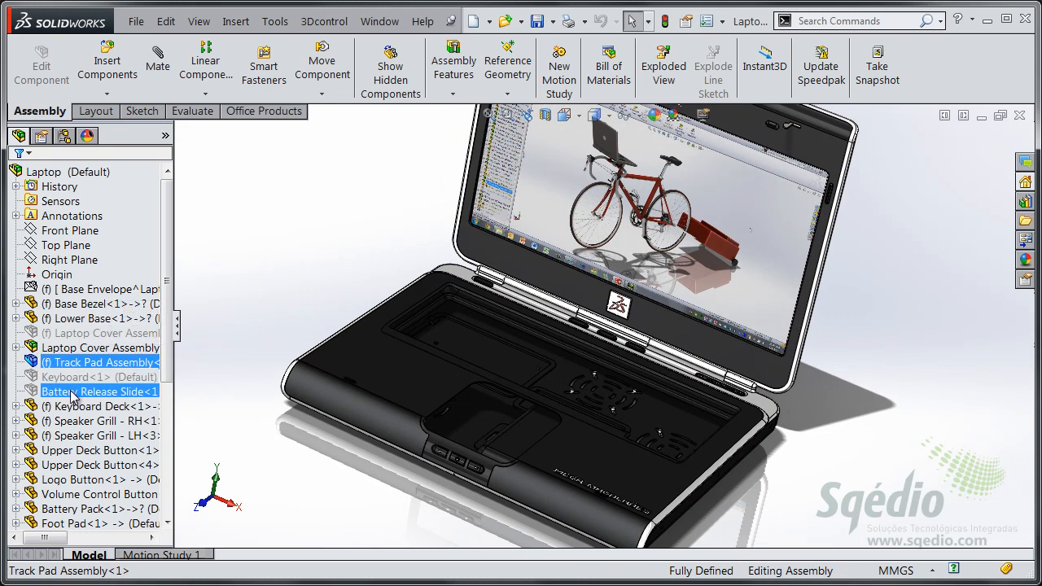
left_click(73, 378, "ctrl")
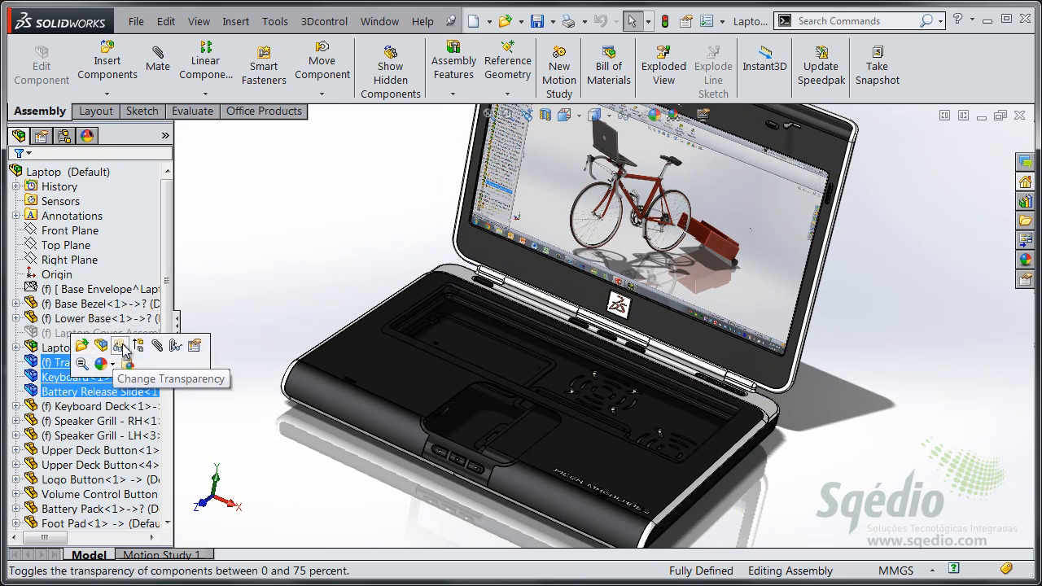
left_click(139, 347)
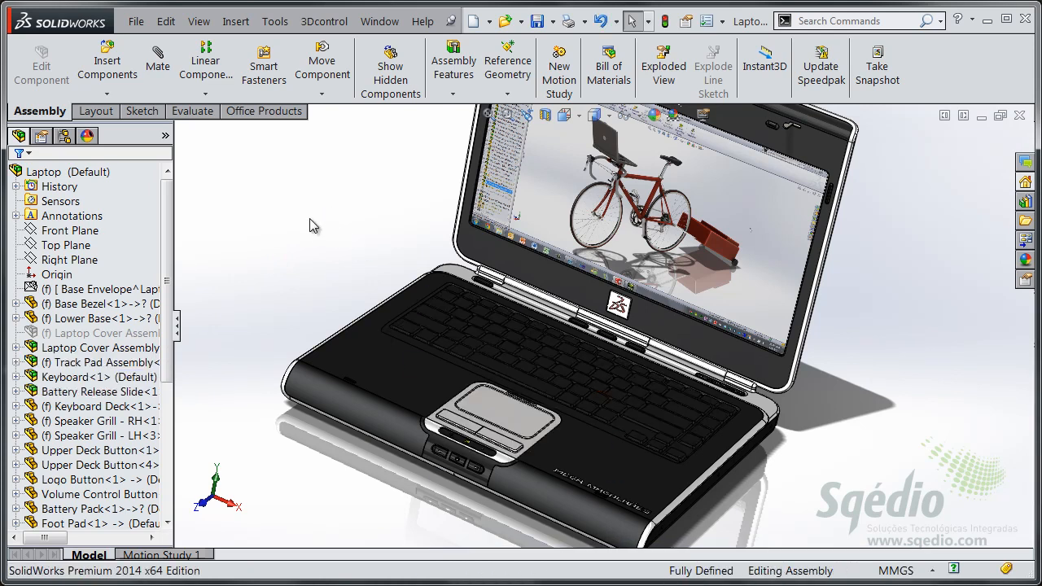
Return to Sheet2 of the Drawings file and examine the last rows in both sections of the split bill of materials
left_click(380, 21)
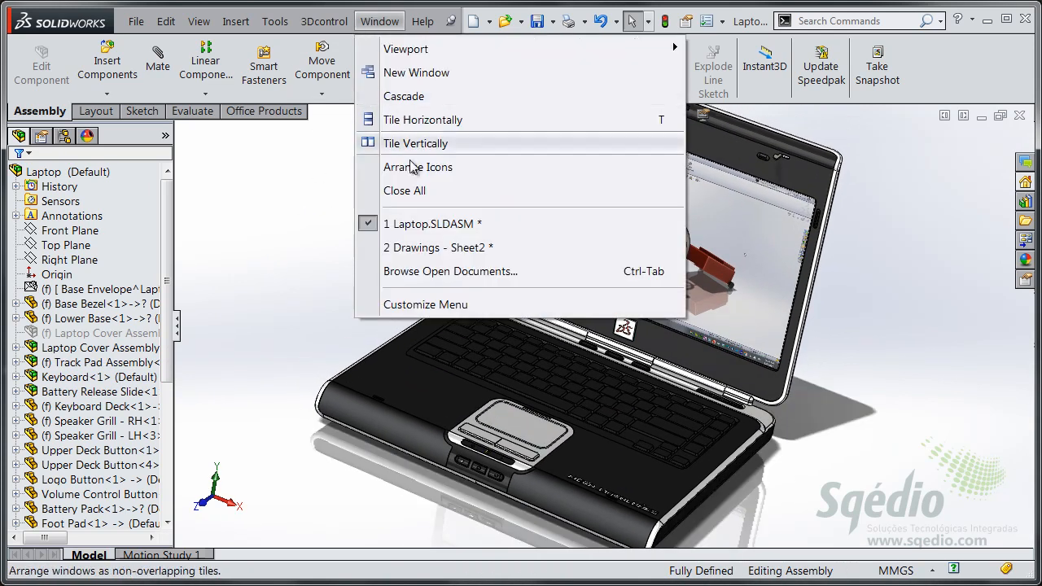
left_click(419, 248)
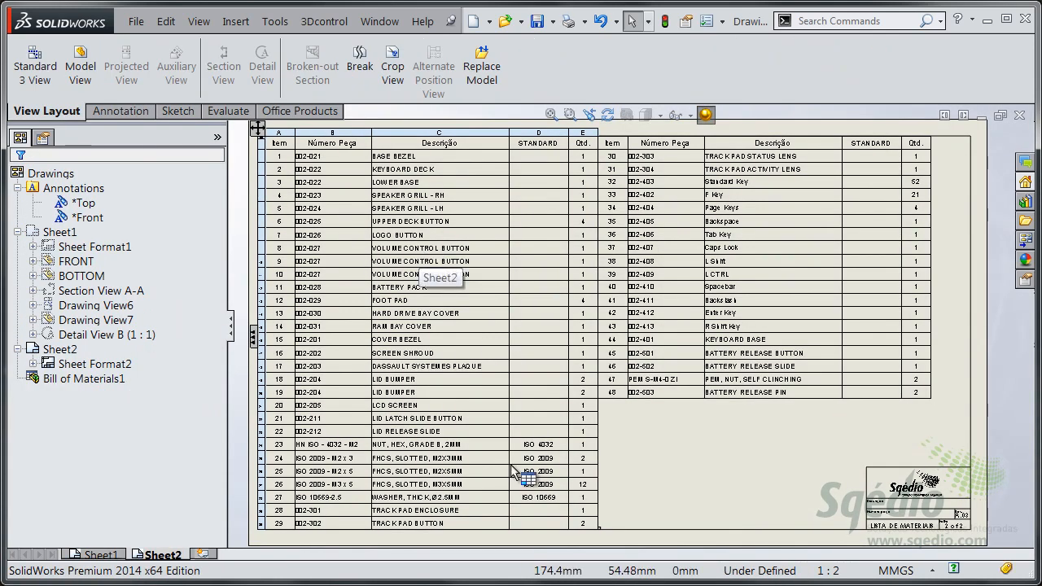
scroll(390, 492, "down", 4)
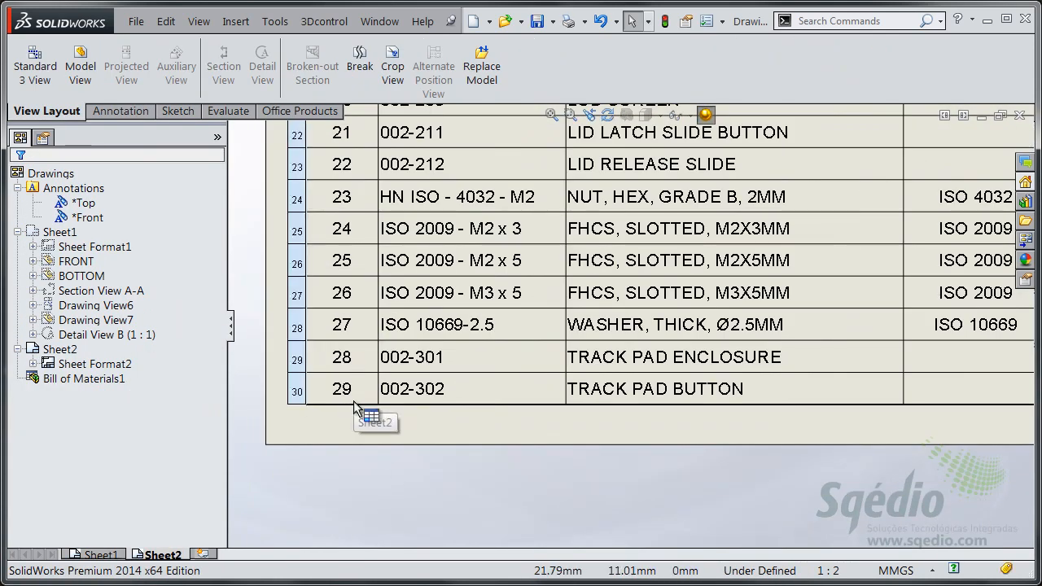
scroll(694, 346, "up", 5)
middle_click_drag(431, 429, 400, 488, "ctrl")
left_click(400, 488)
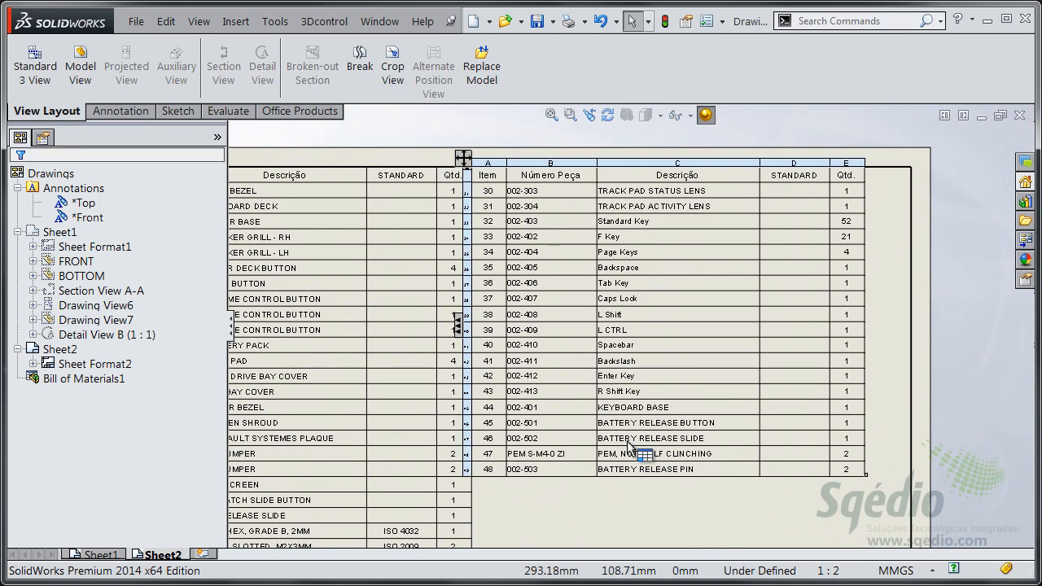
left_click(604, 504)
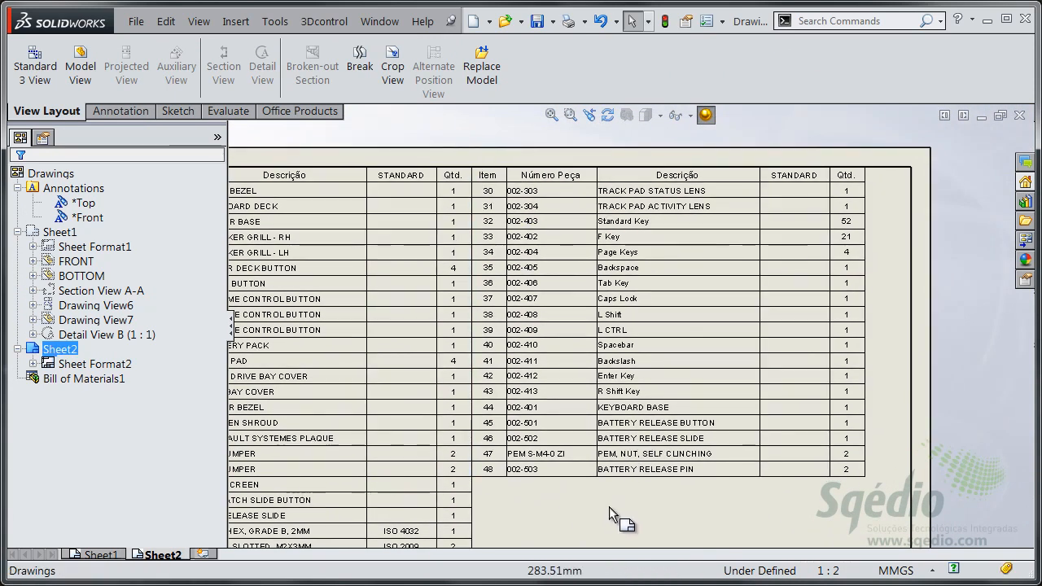
key("f")
mouse_move(617, 506)
middle_mouse_down()
mouse_move(649, 446)
mouse_move(649, 468)
mouse_move(668, 438)
mouse_move(684, 445)
middle_mouse_up()
scroll(635, 439, "down", 1)
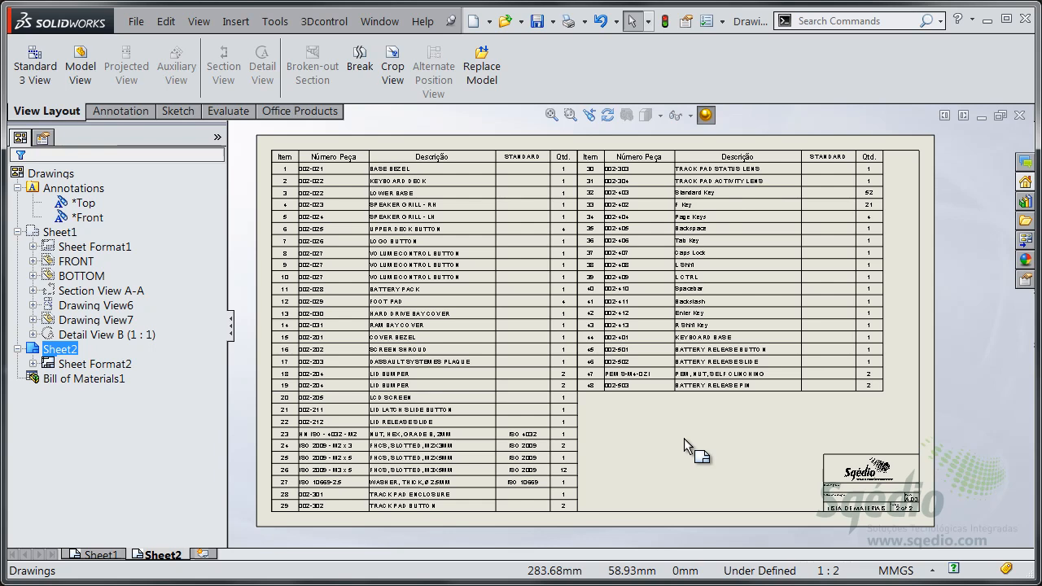
Apply the saved sort scheme to the bill of materials and review the reordered rows
right_click(512, 262)
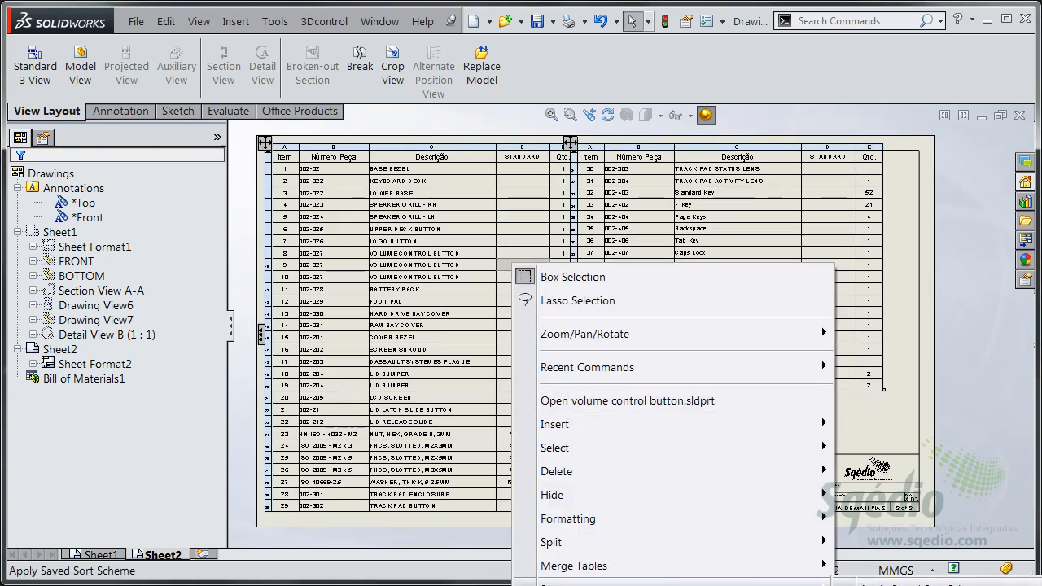
left_click(570, 583)
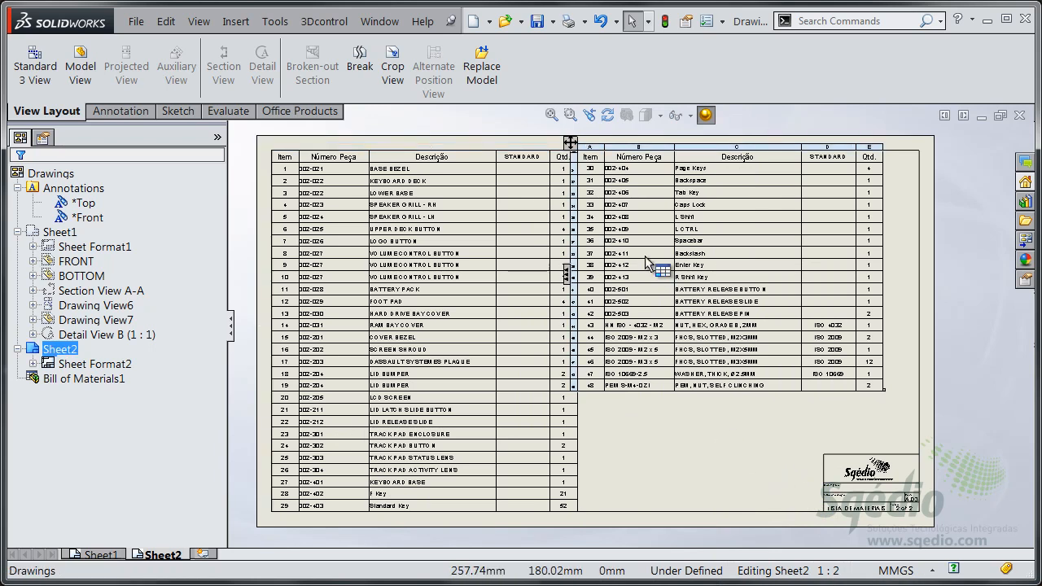
scroll(645, 377, "up", 5)
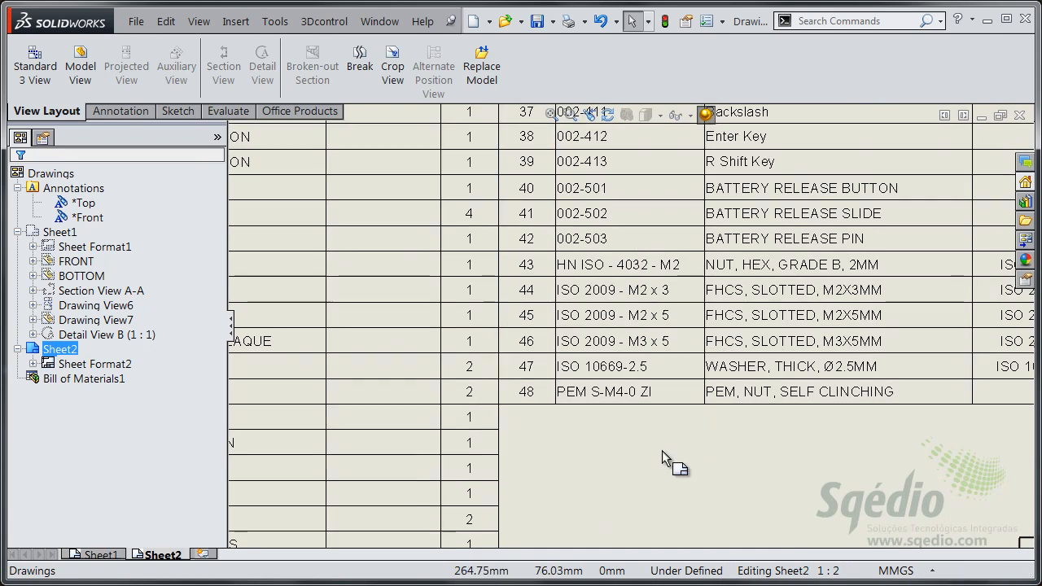
scroll(672, 435, "down", 3)
key("f")
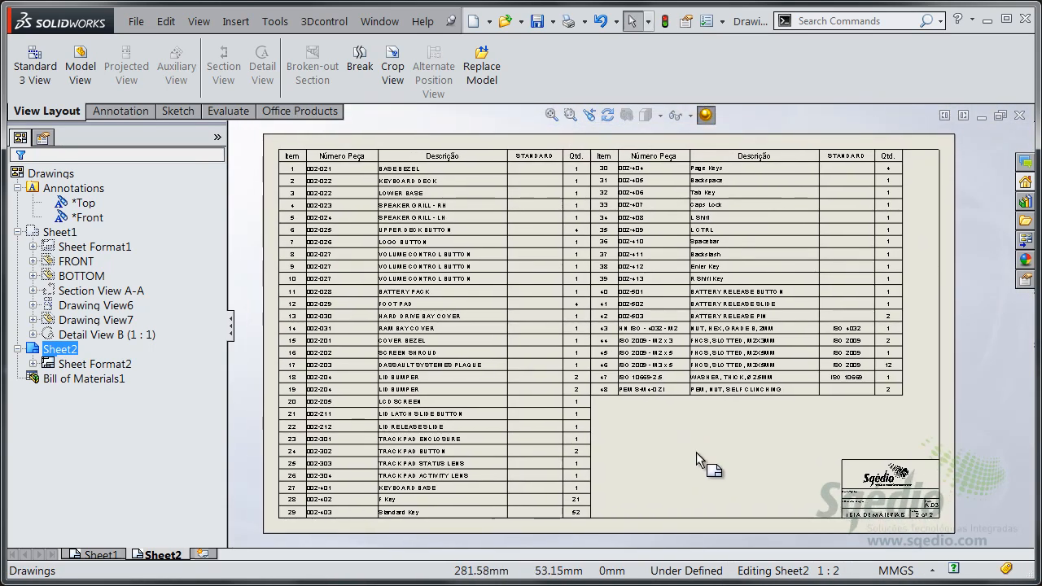